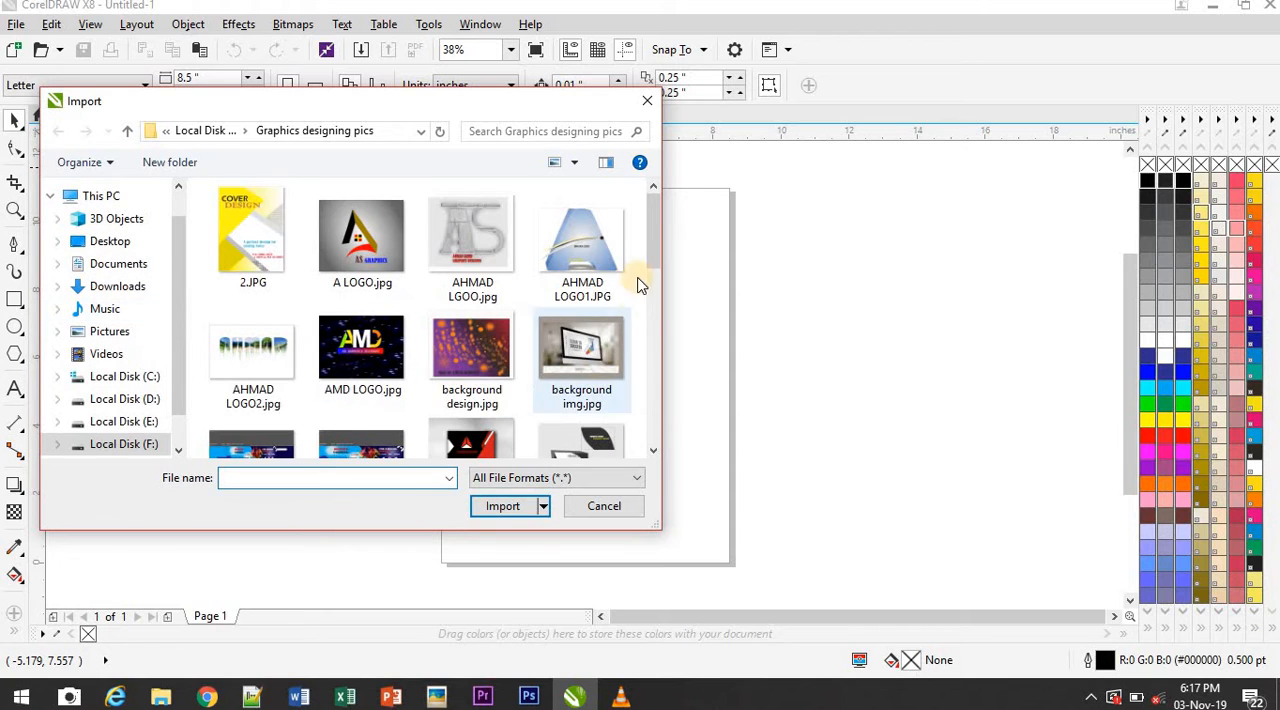
Import "bussiness card design 1.jpg", place it beside the page as a reference, and narrow it to about 10.74 inches wide
click(487, 455)
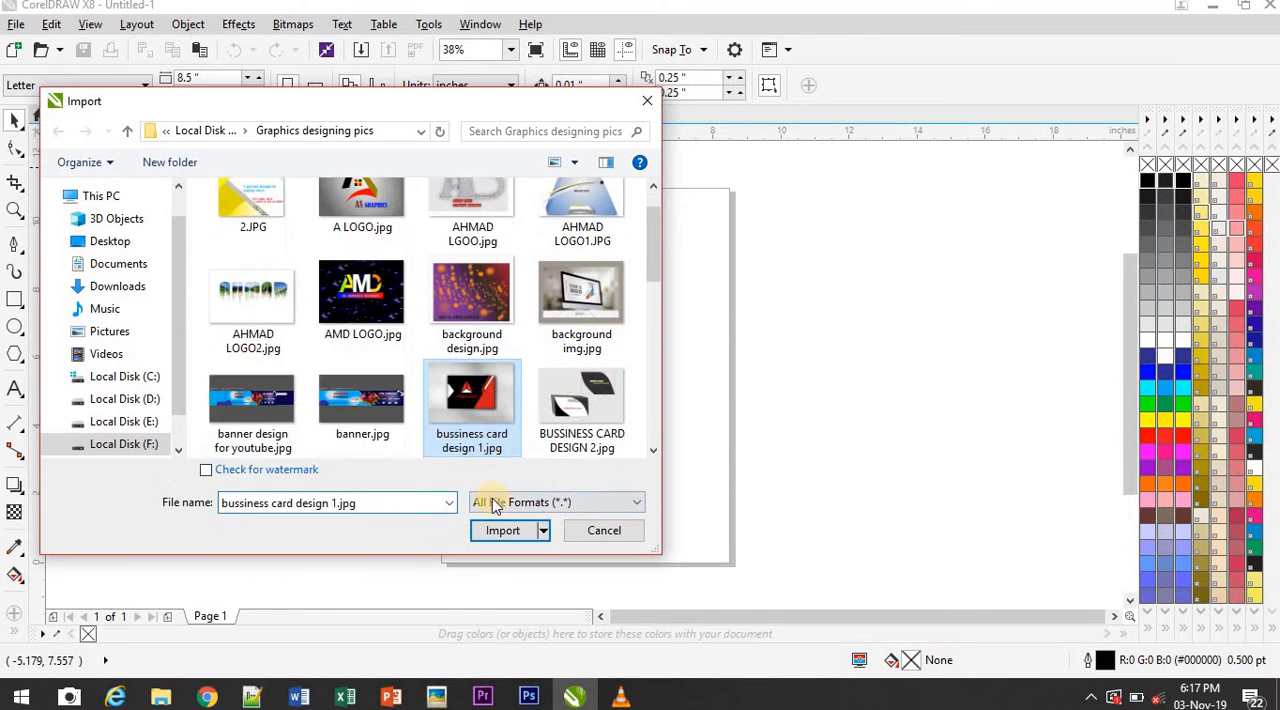
click(497, 530)
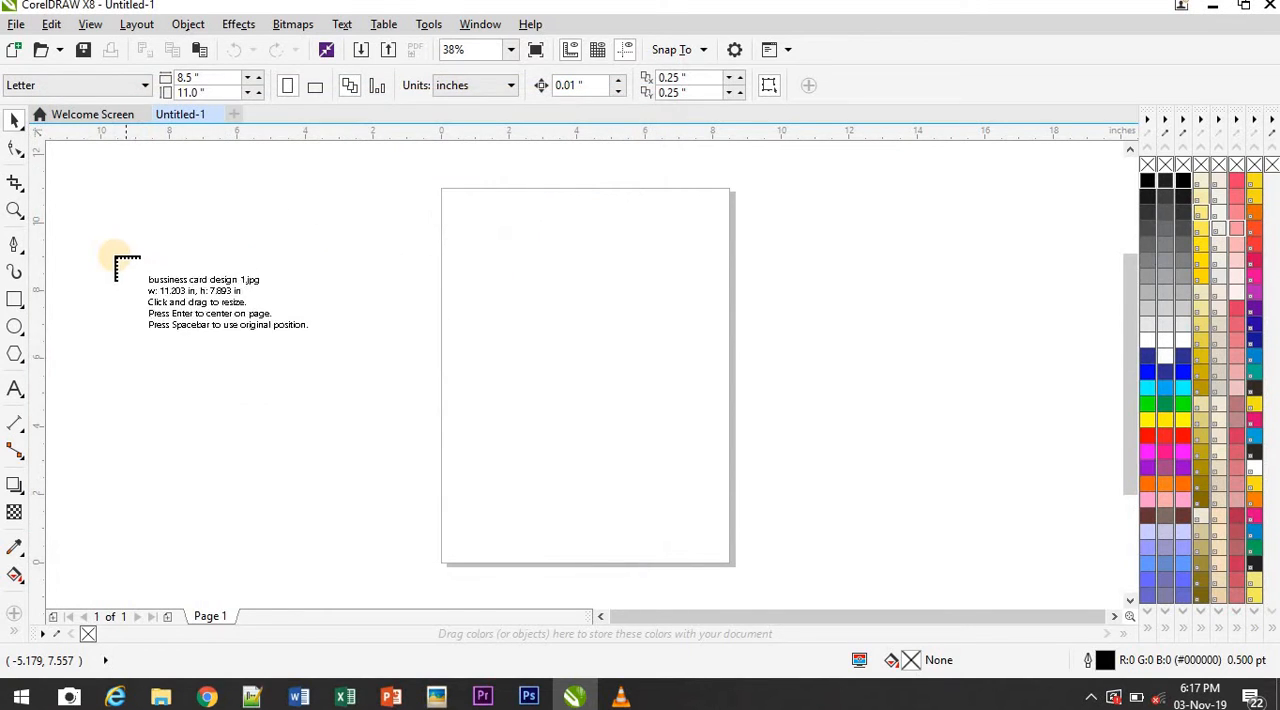
click(110, 251)
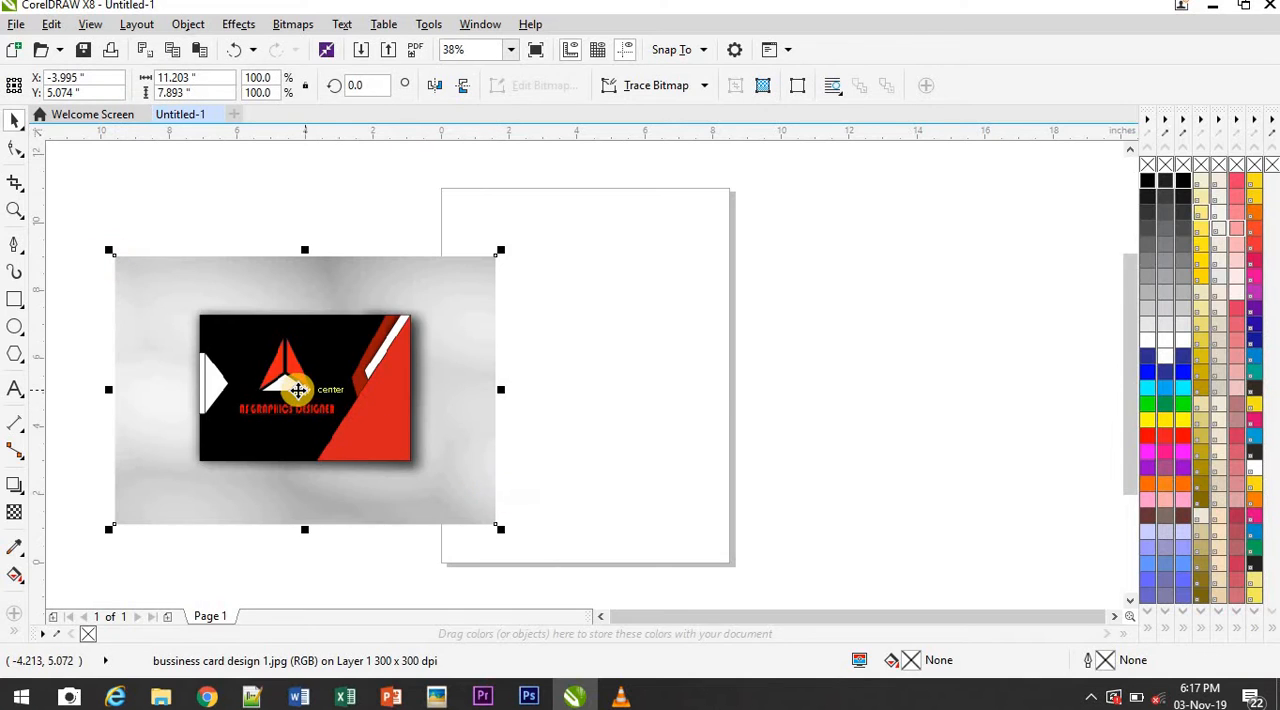
drag(257, 392, 180, 364)
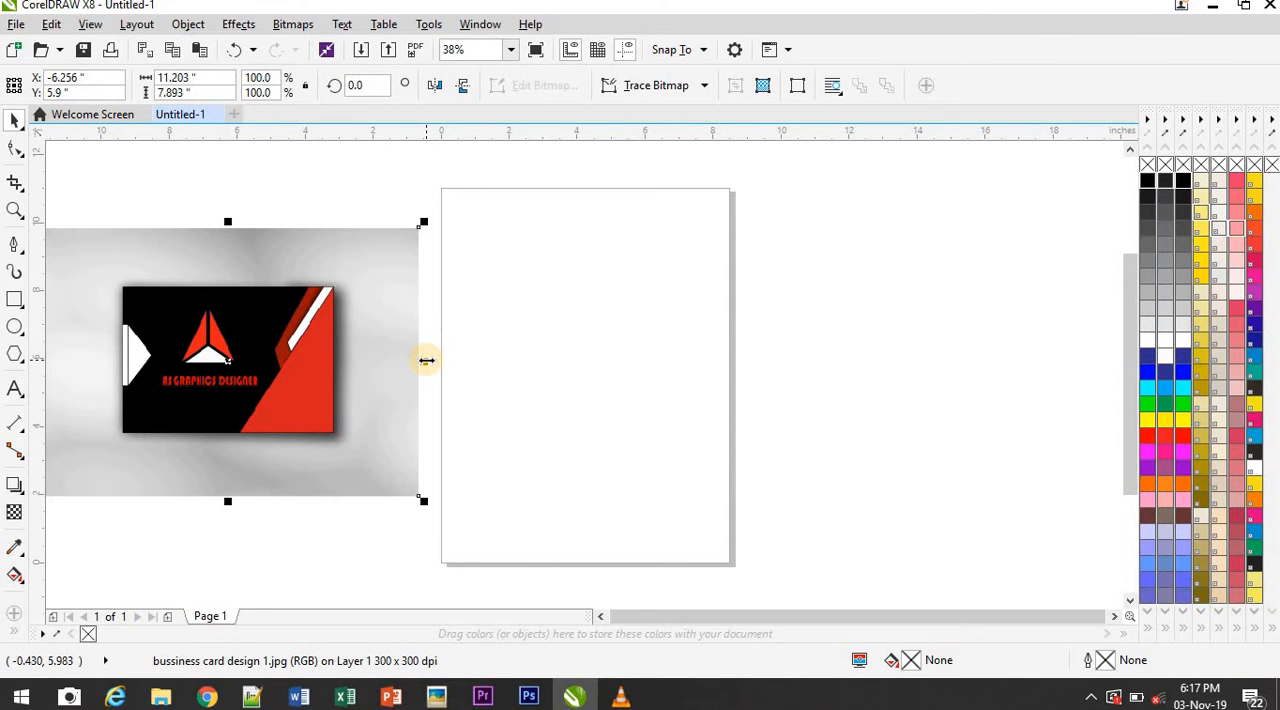
drag(424, 360, 407, 360)
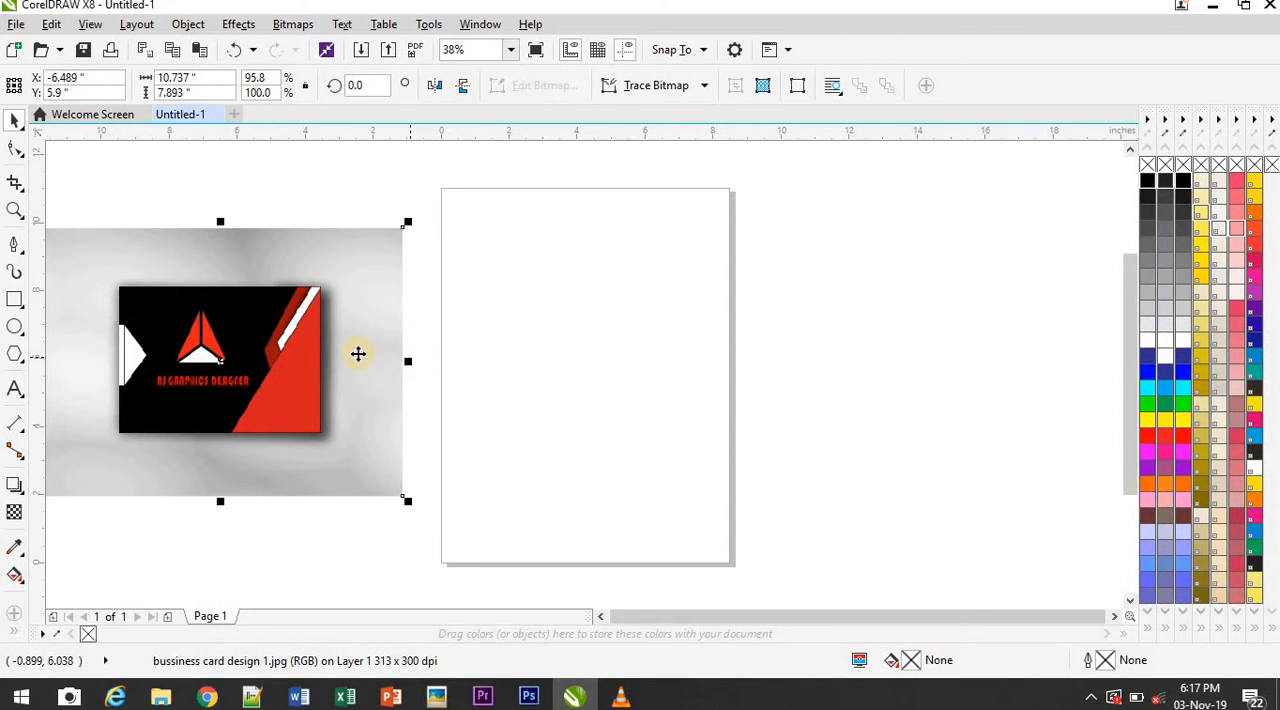
Draw a rectangle about 9.7 by 6.4 inches across the page and fill it with black
click(12, 302)
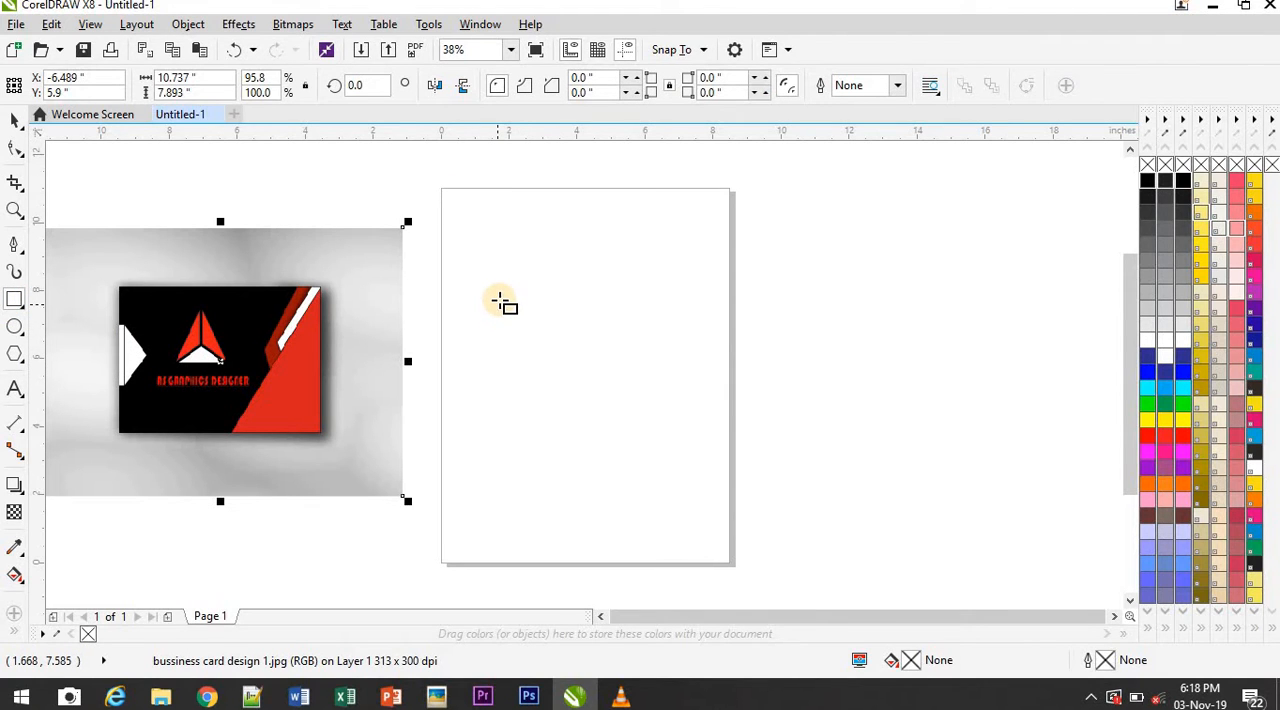
drag(484, 285, 815, 503)
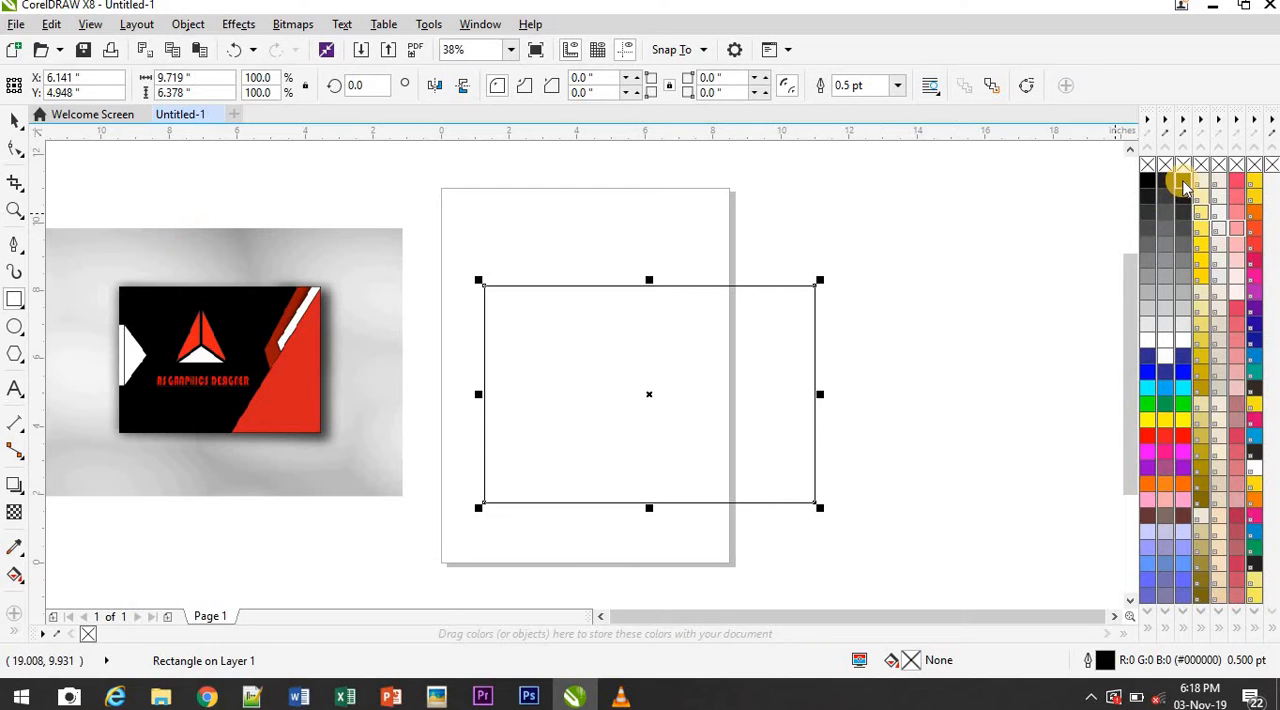
click(1182, 182)
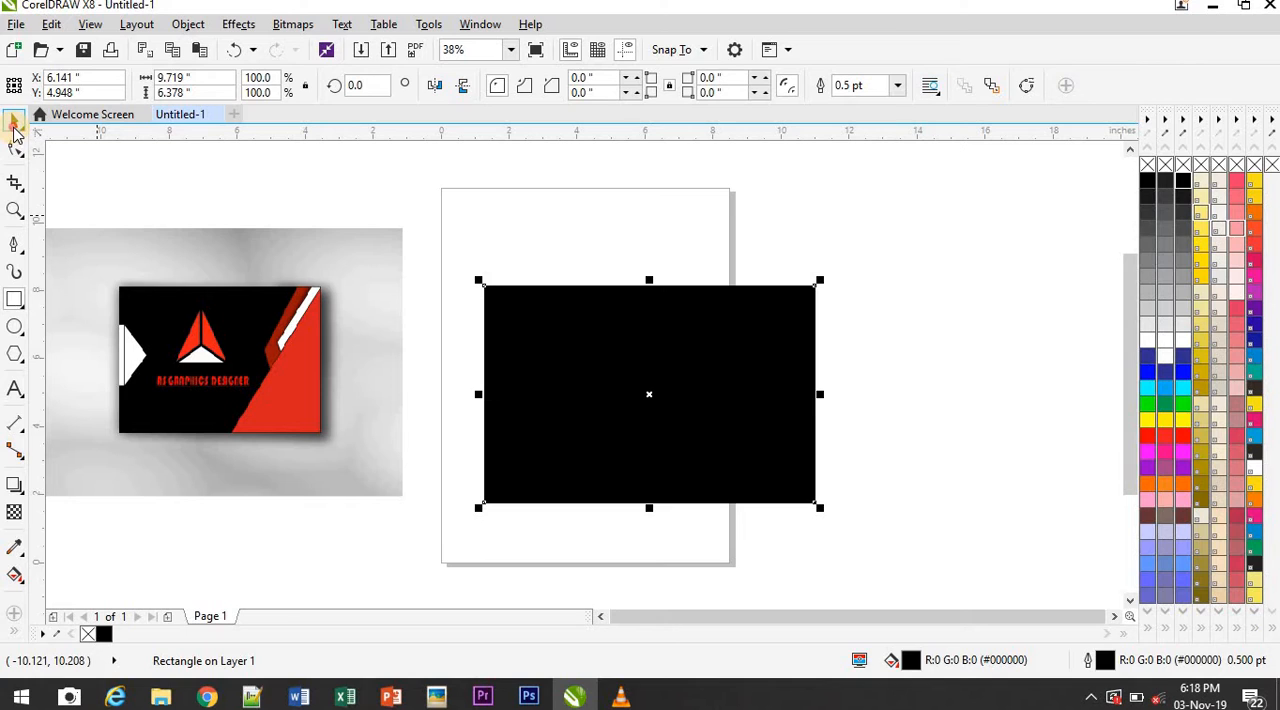
Make a copy of the black rectangle narrowed to about 4.2 inches against its right edge and fill it with red
click(15, 127)
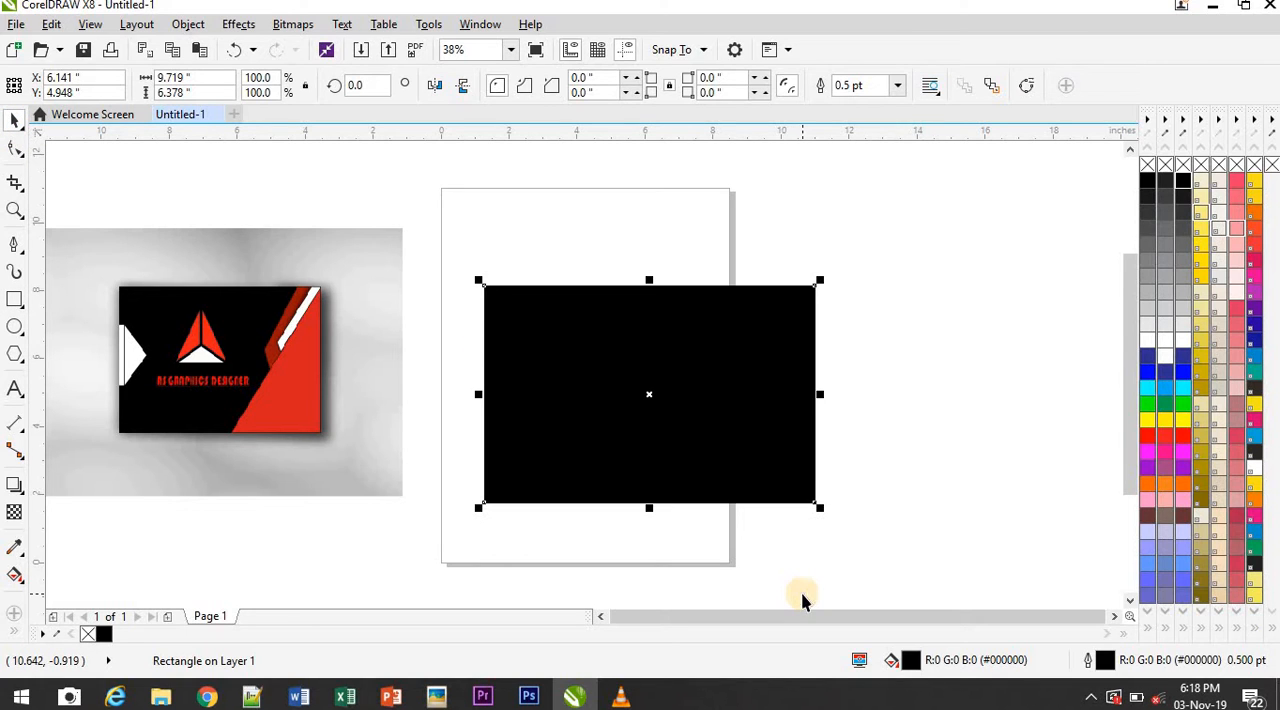
drag(477, 394, 665, 420)
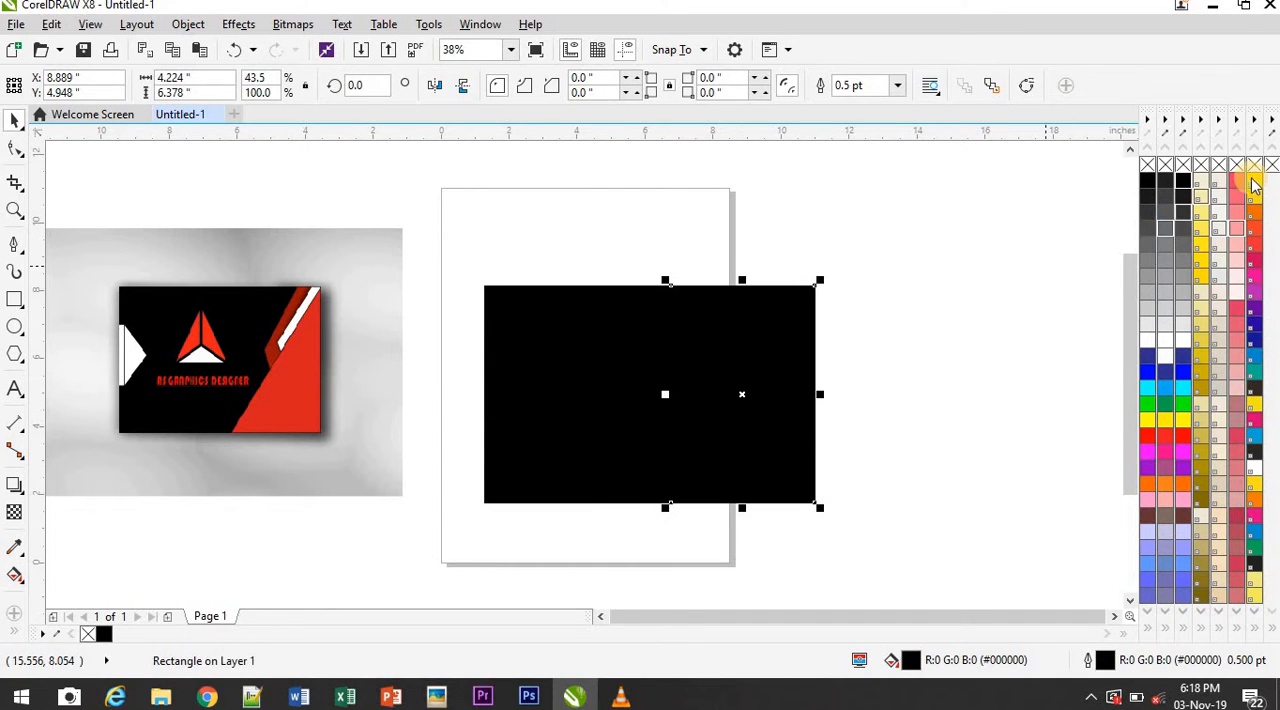
click(1181, 438)
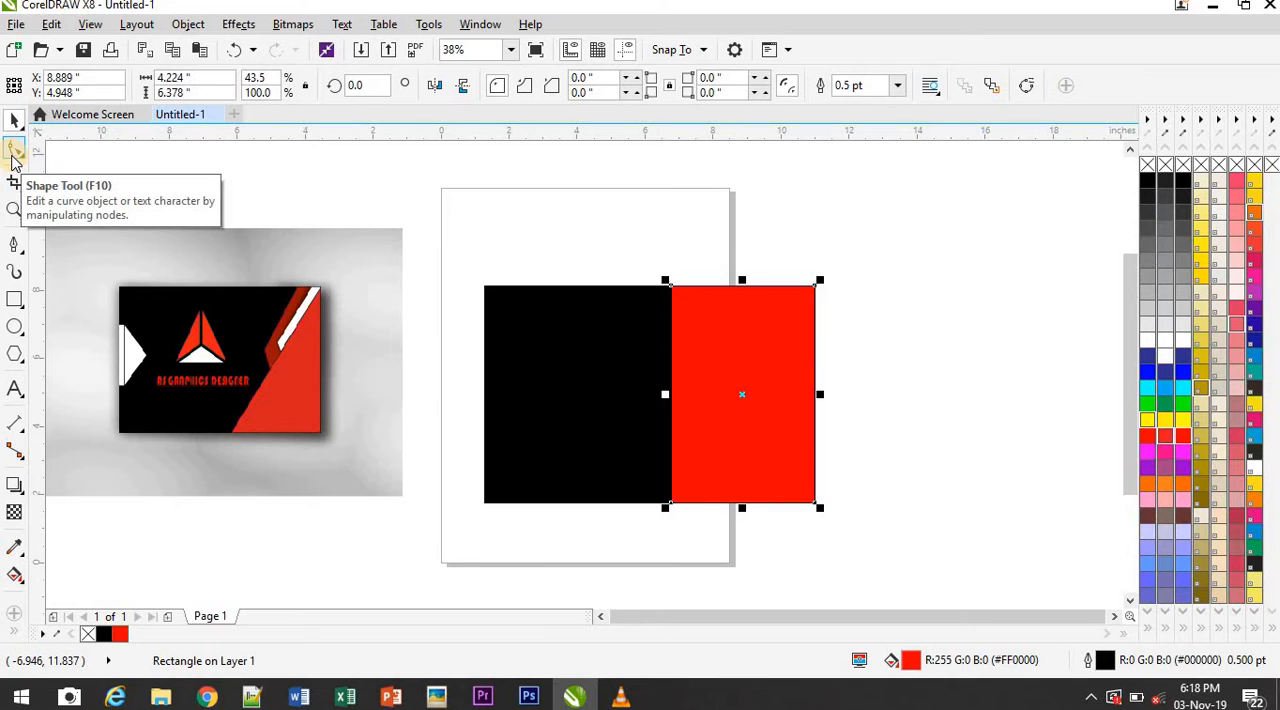
Convert the red rectangle to curves and move its upper-left node onto the upper-right corner to form a triangle
click(13, 156)
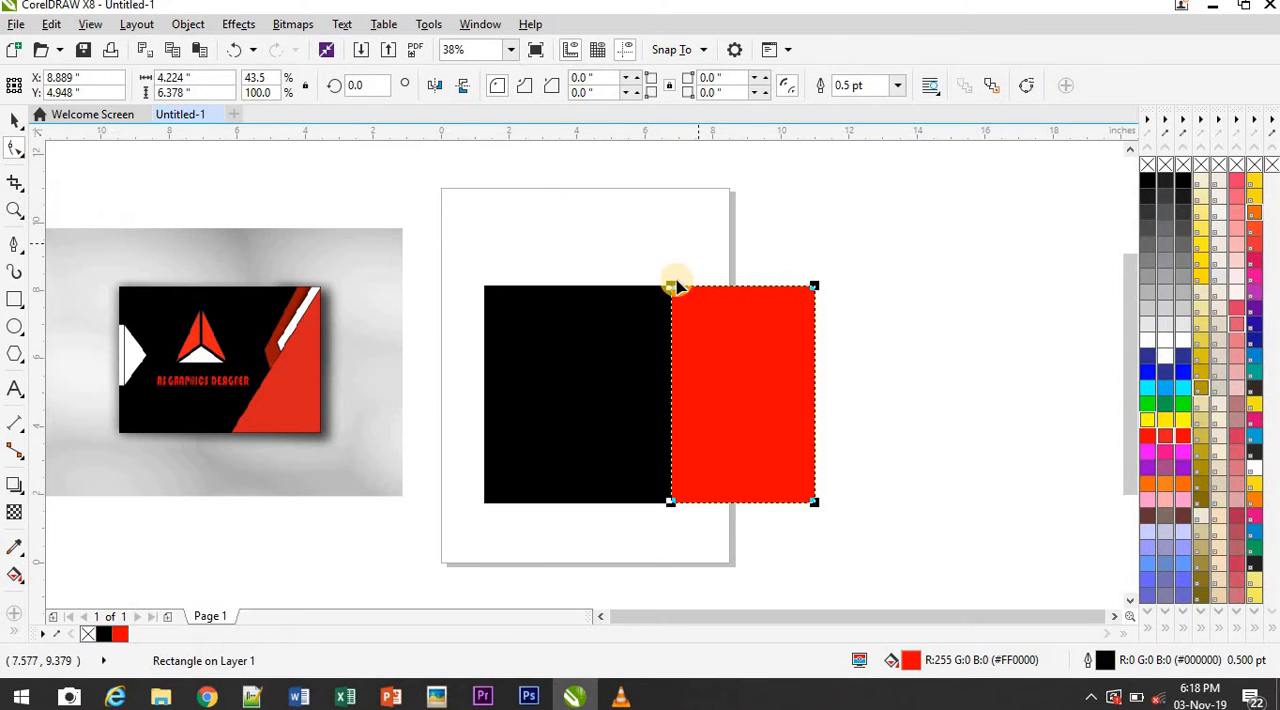
click(1022, 88)
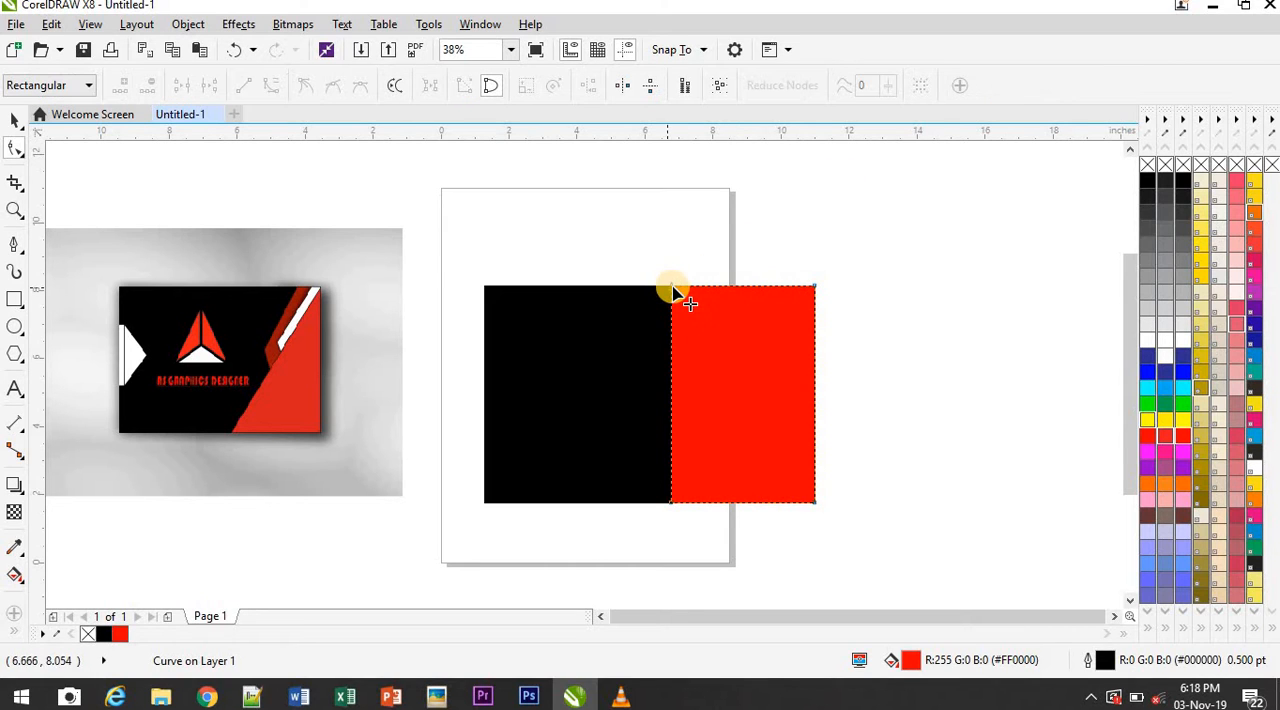
drag(675, 290, 817, 290)
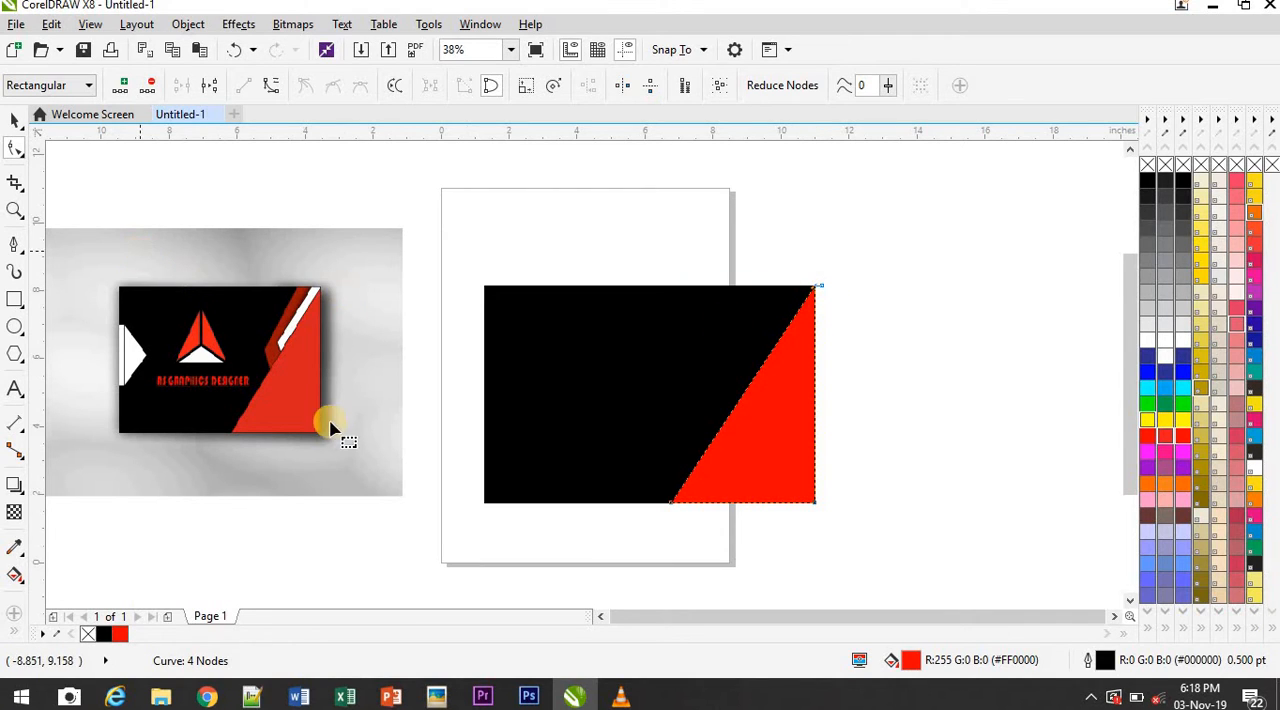
click(14, 120)
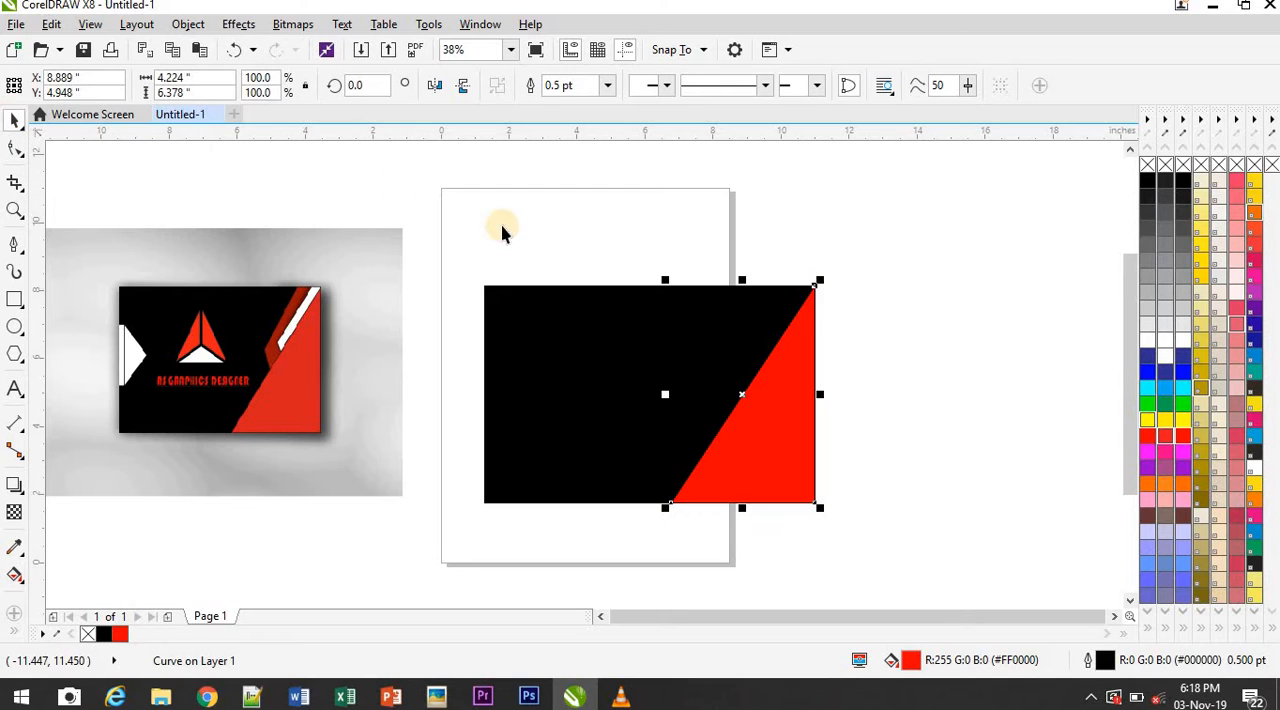
click(857, 370)
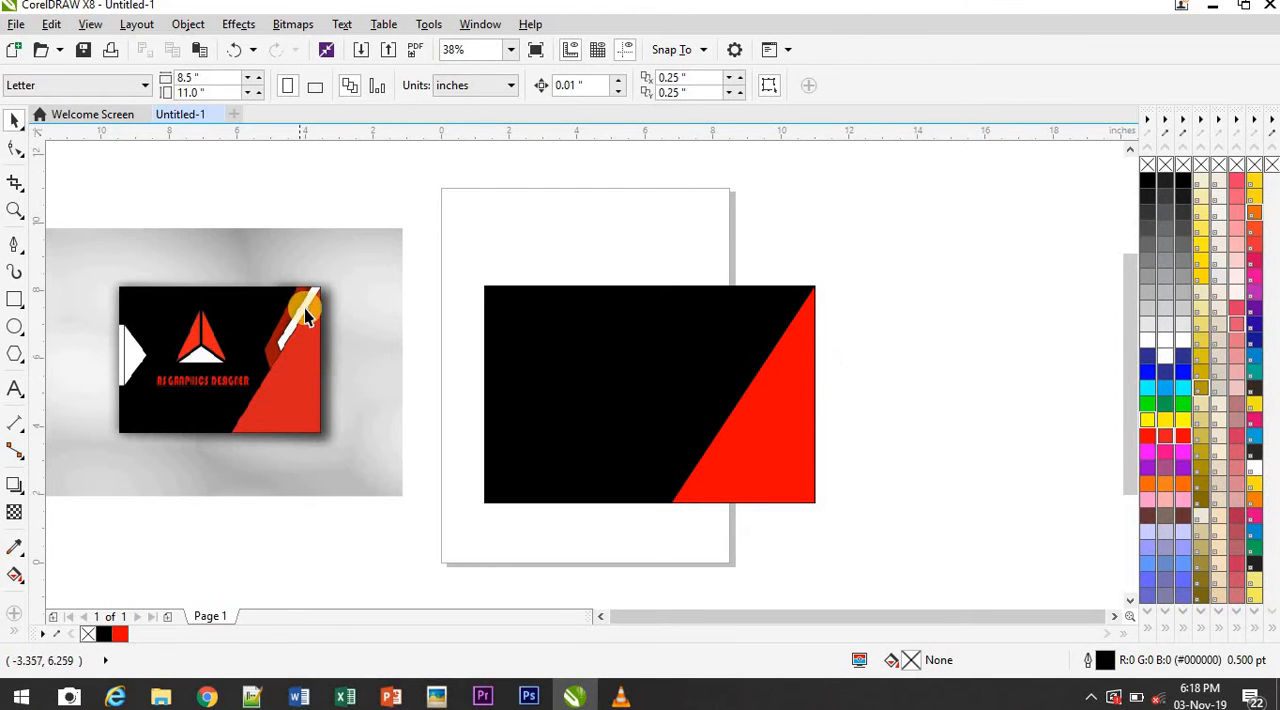
Create a white stripe from a rectangle about 0.5 by 3.7 inches at the card's upper-right corner, skewed to follow the red diagonal
click(13, 303)
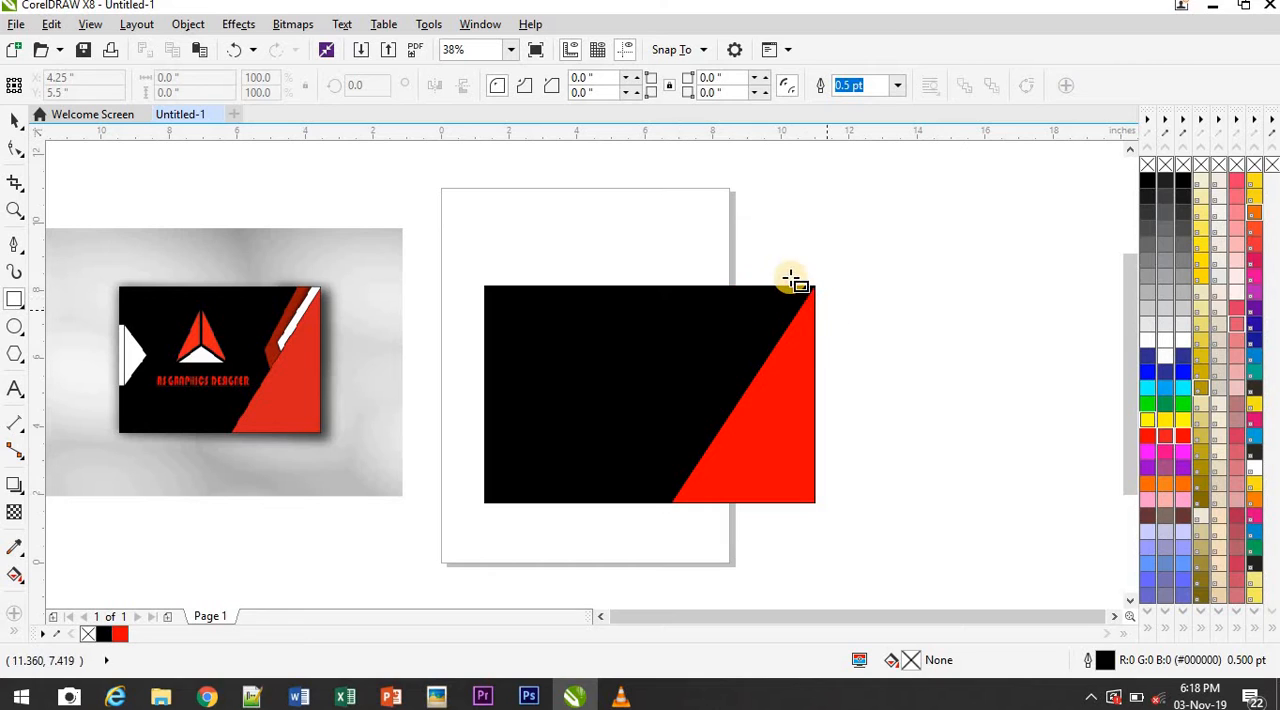
drag(799, 288, 813, 413)
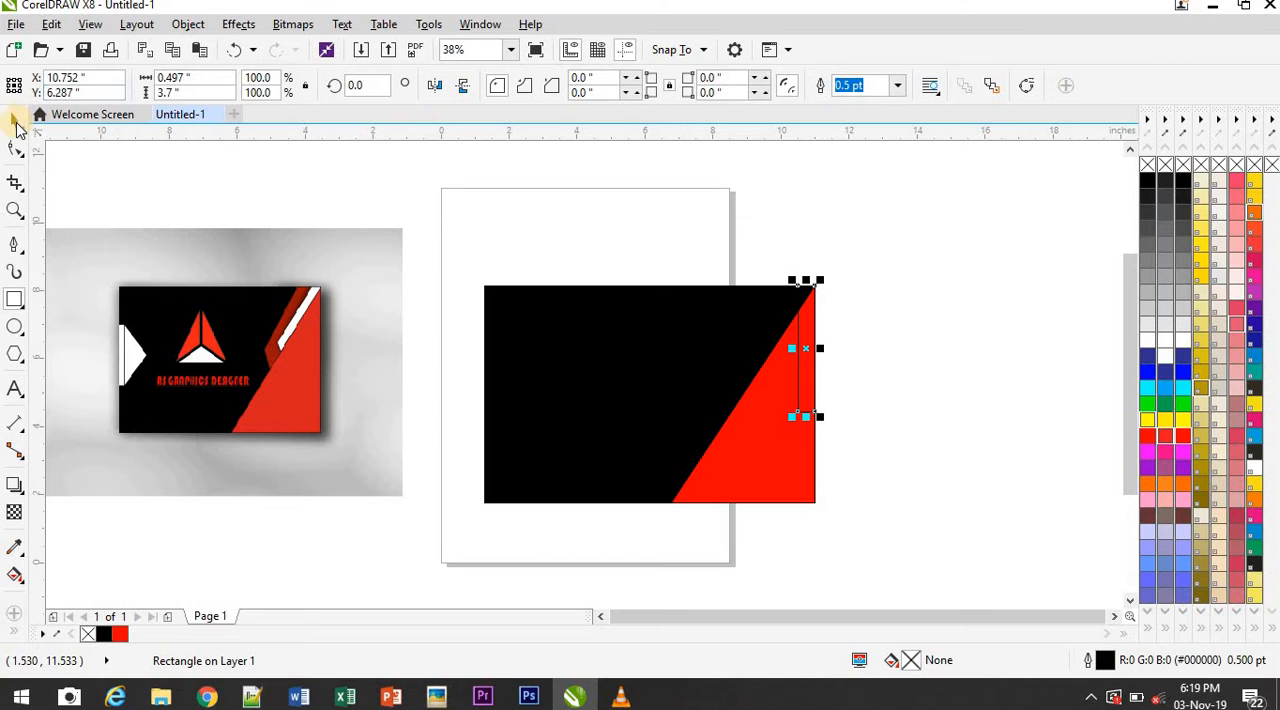
click(812, 376)
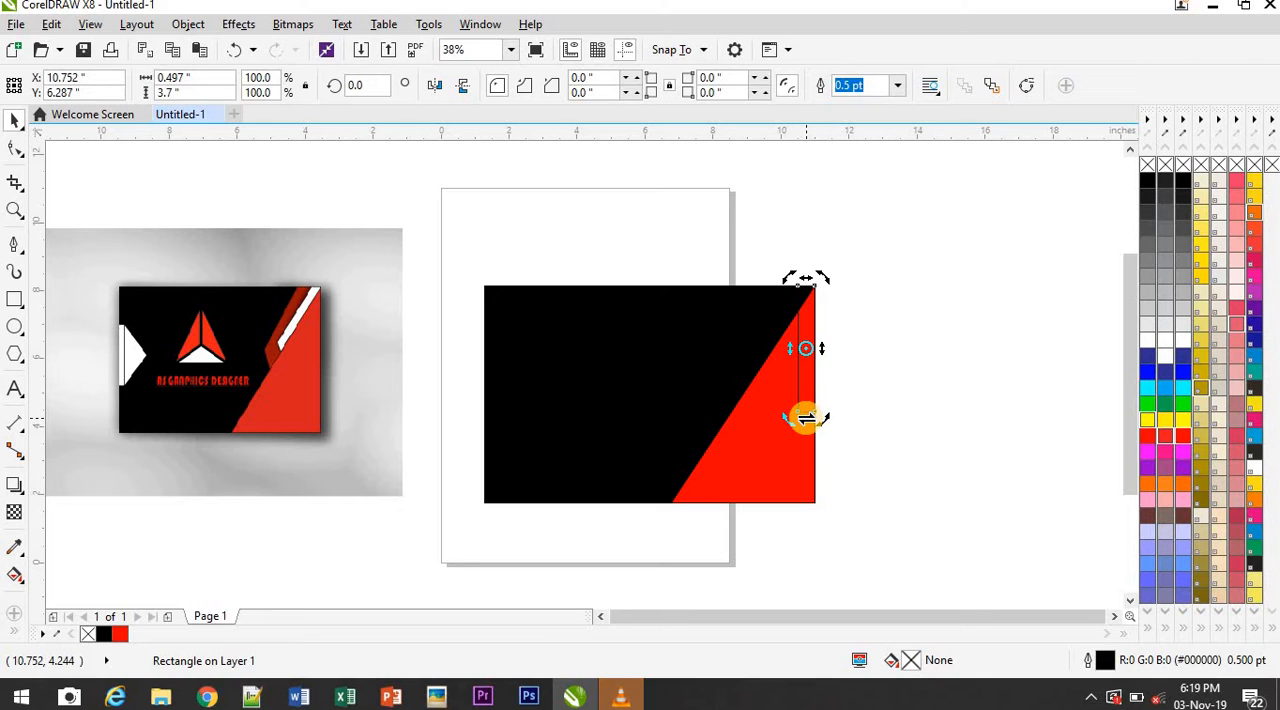
drag(807, 418, 720, 378)
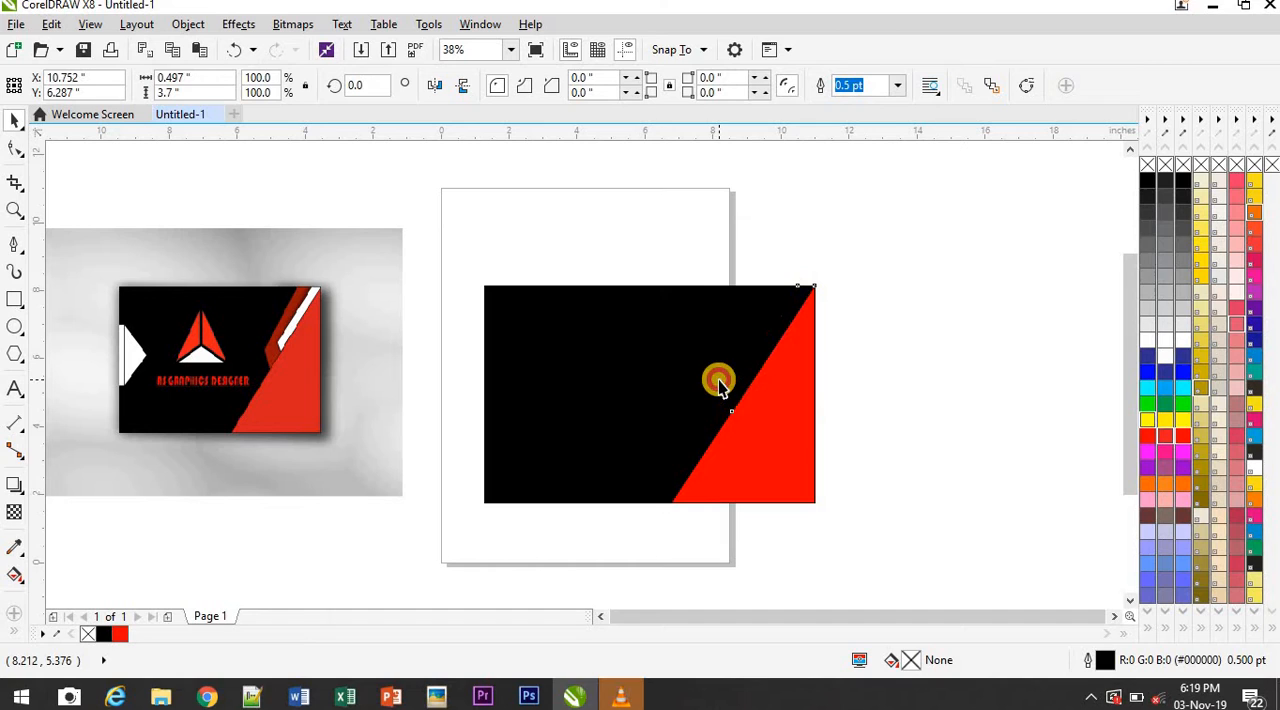
click(1180, 348)
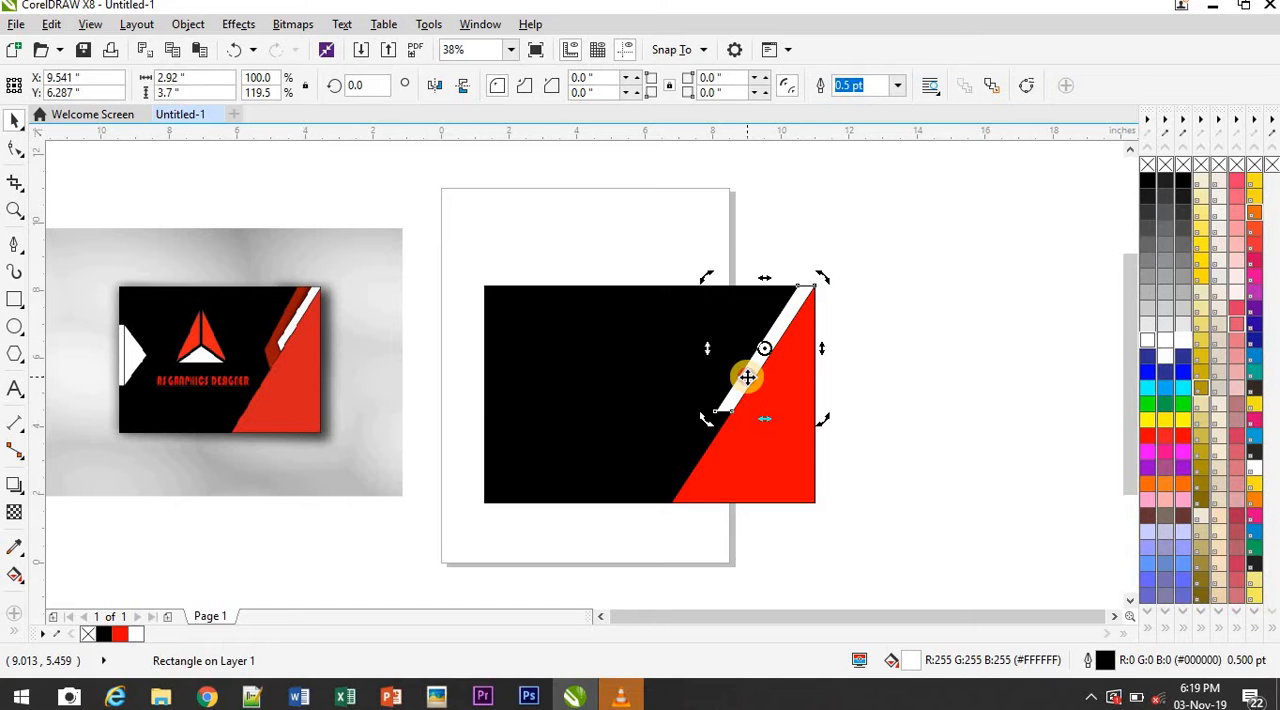
Scale the white stripe down to about 2.5 by 3.2 inches, keeping it against the red triangle's diagonal edge
click(747, 377)
drag(709, 420, 716, 402)
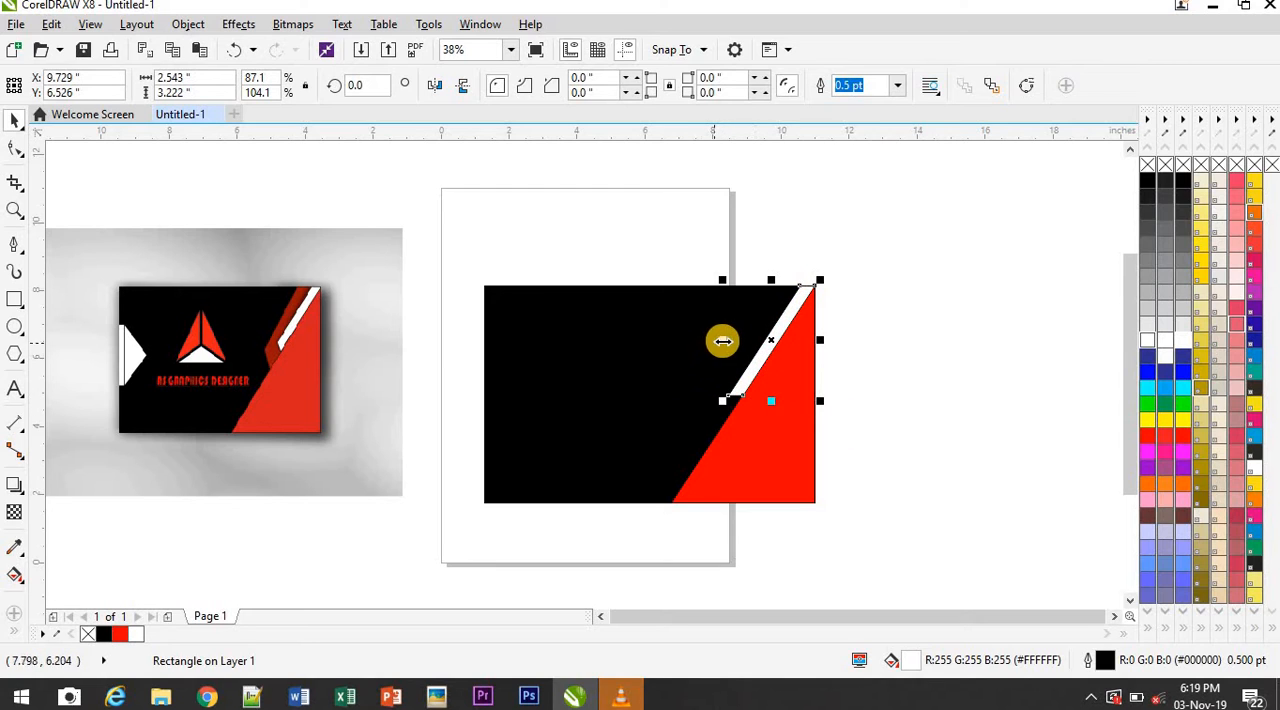
drag(723, 341, 721, 343)
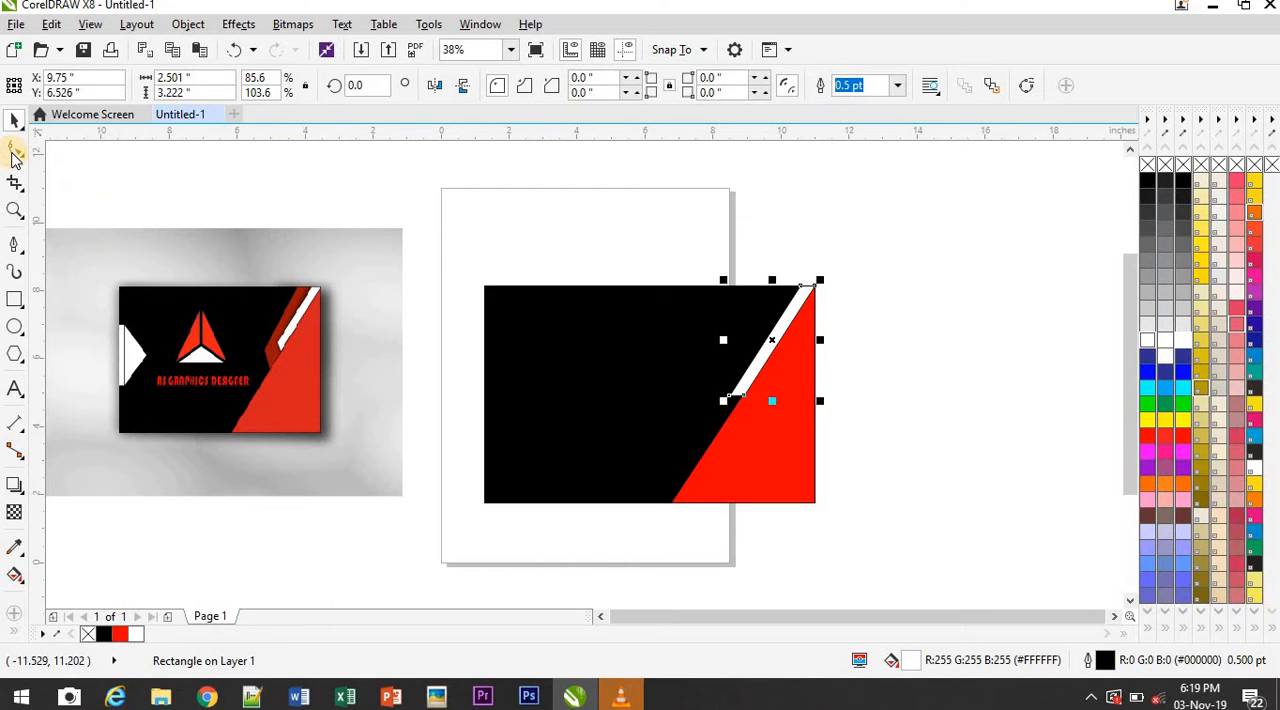
Convert the white stripe to curves and move its lower-left node up along the stripe to angle its lower end
click(14, 150)
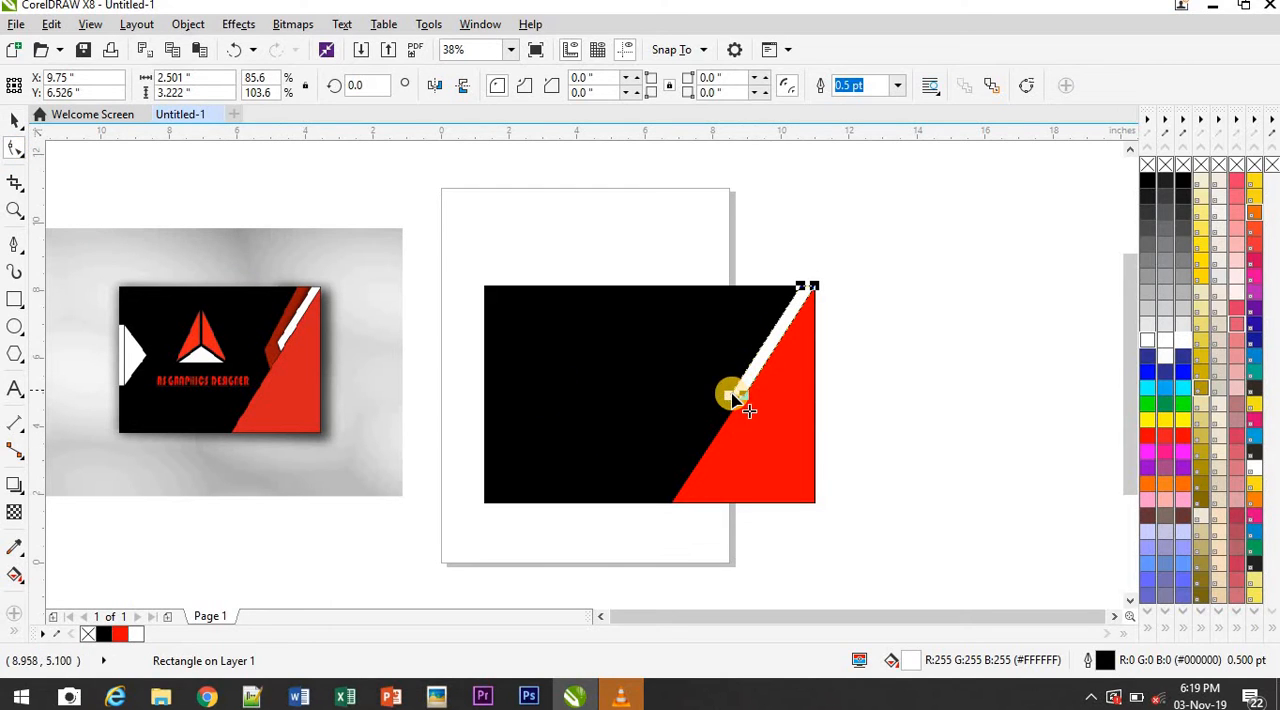
click(731, 396)
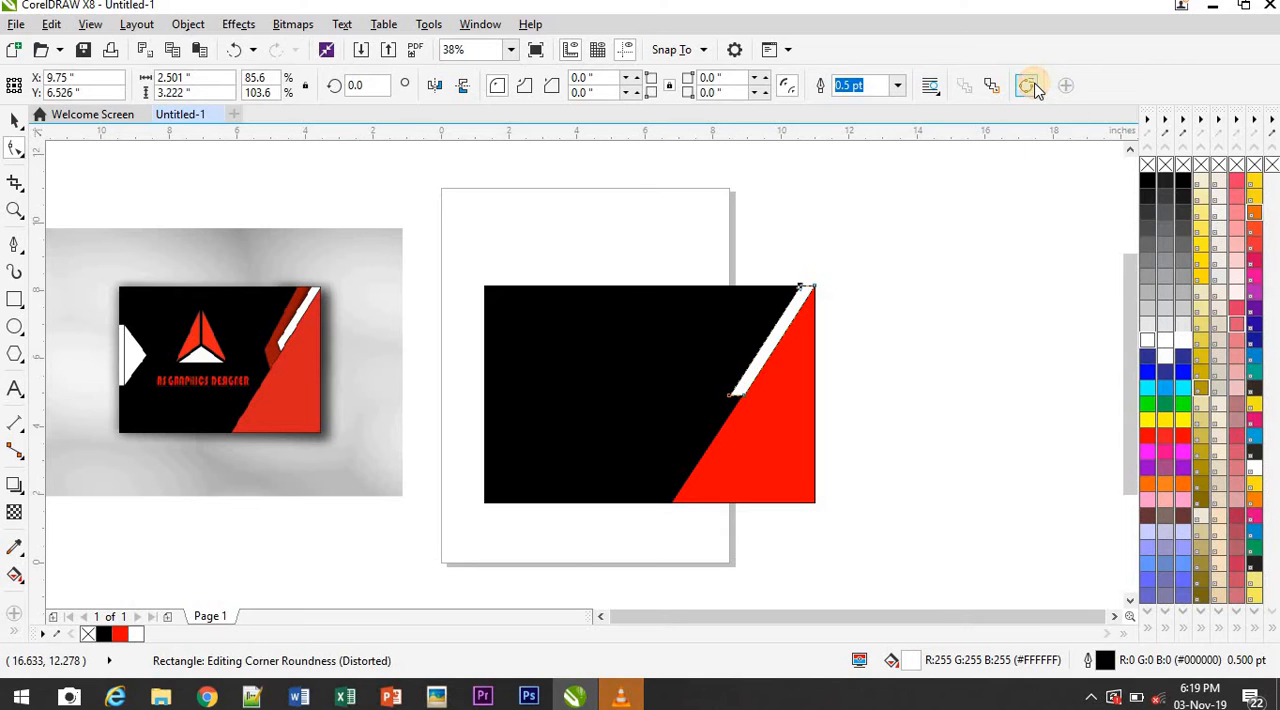
click(1033, 88)
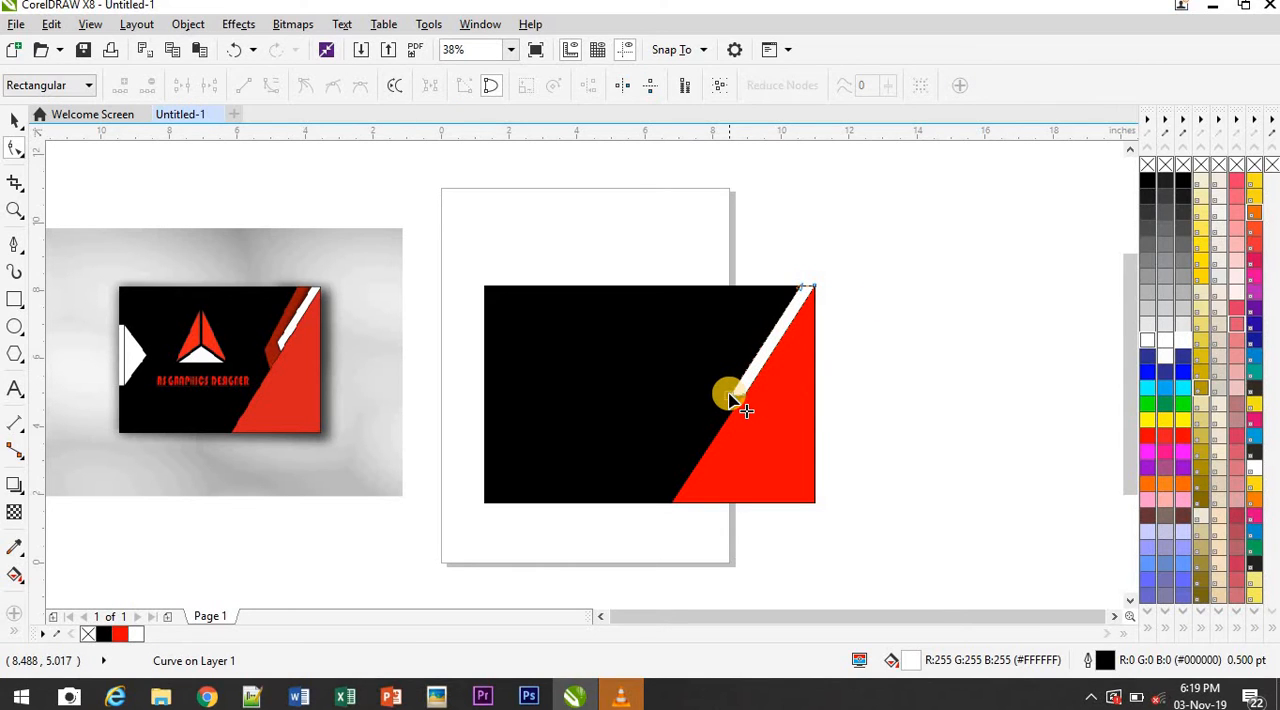
drag(731, 398, 740, 383)
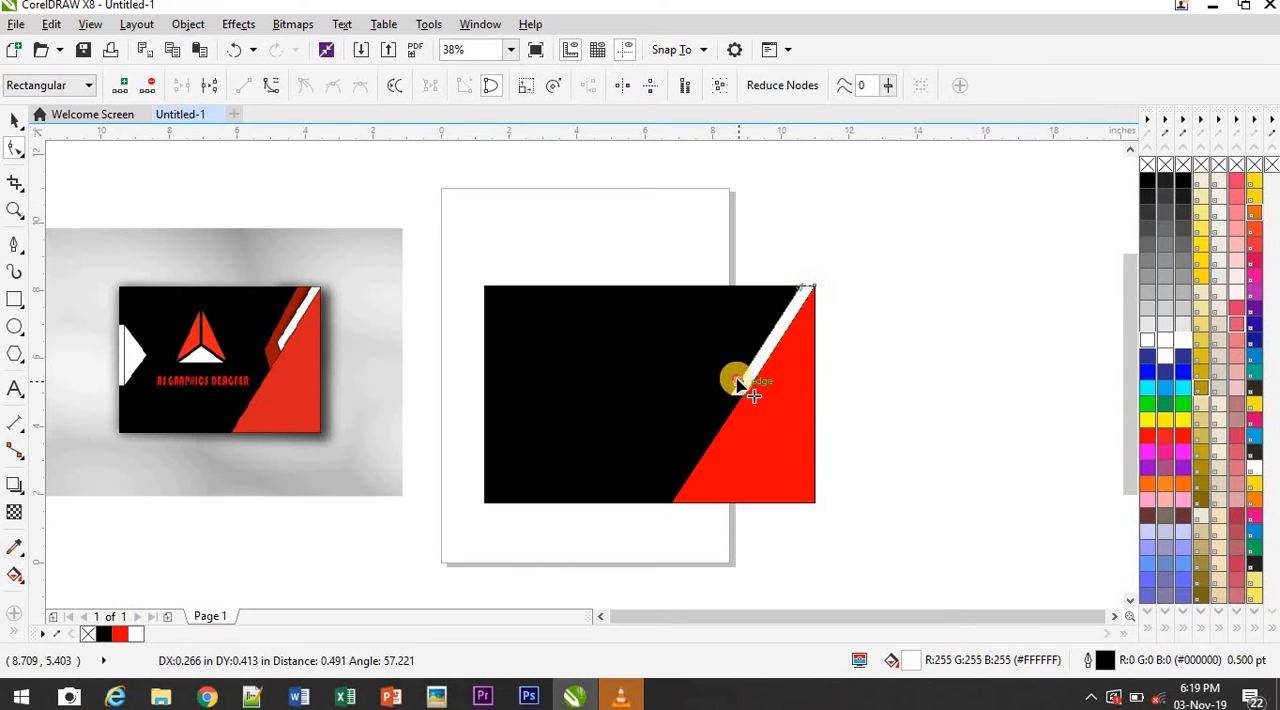
click(902, 372)
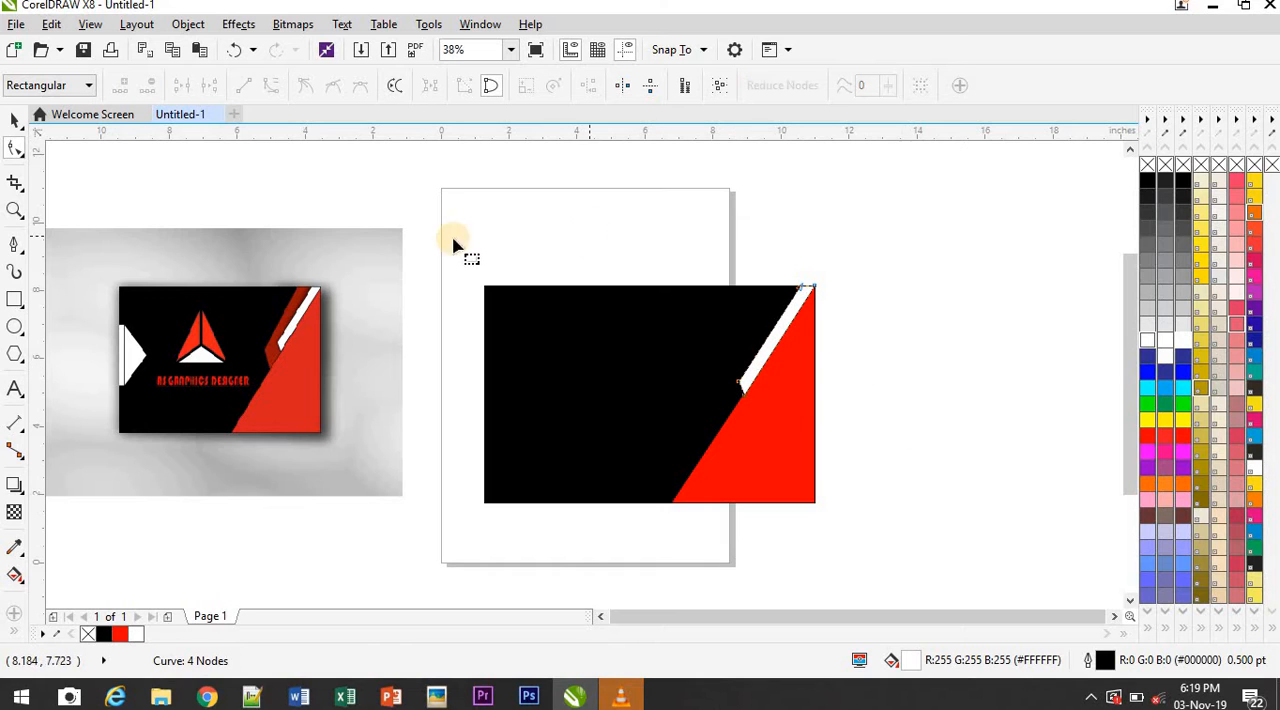
click(16, 120)
click(922, 432)
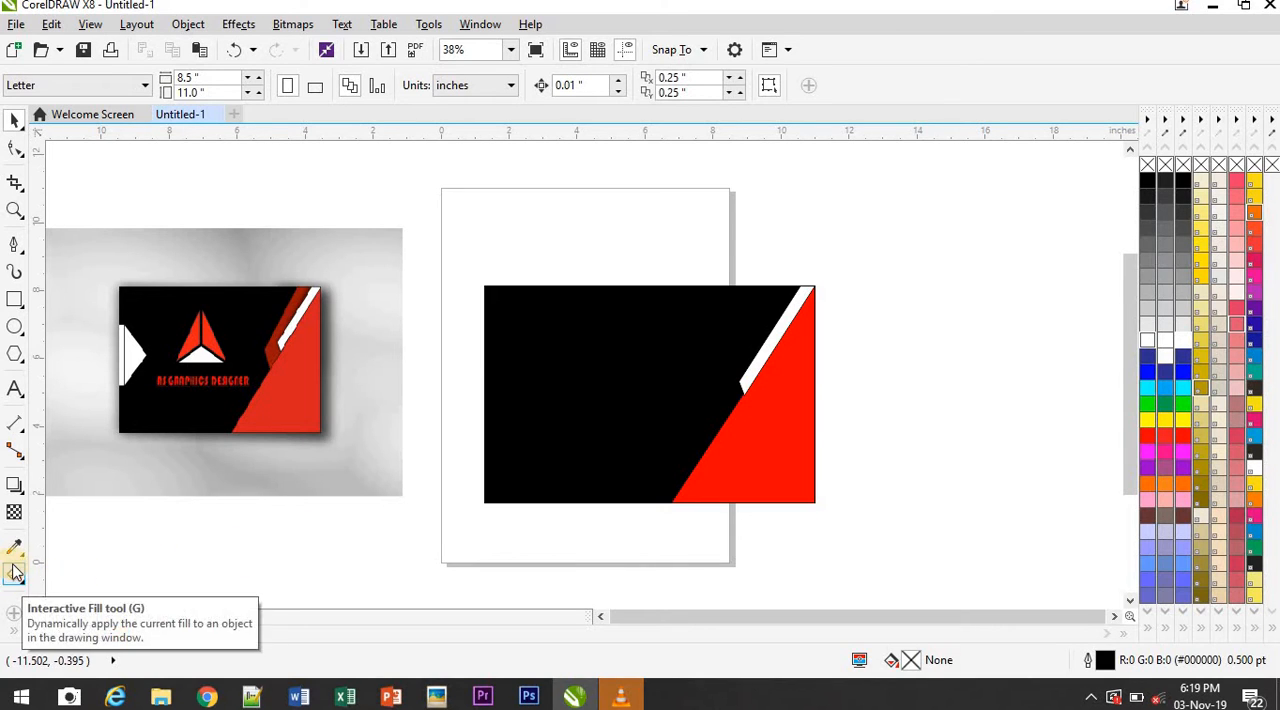
Apply a drop shadow to the white stripe, cast up and to the left over the black card
click(20, 495)
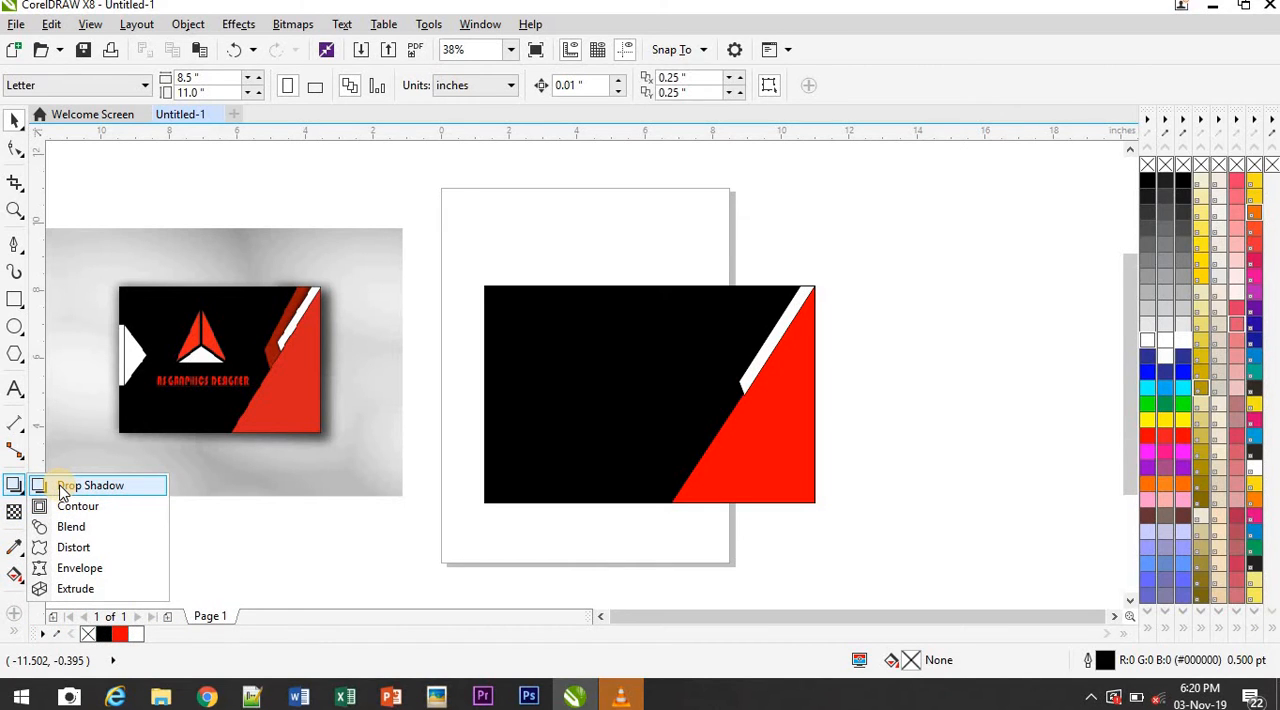
click(747, 385)
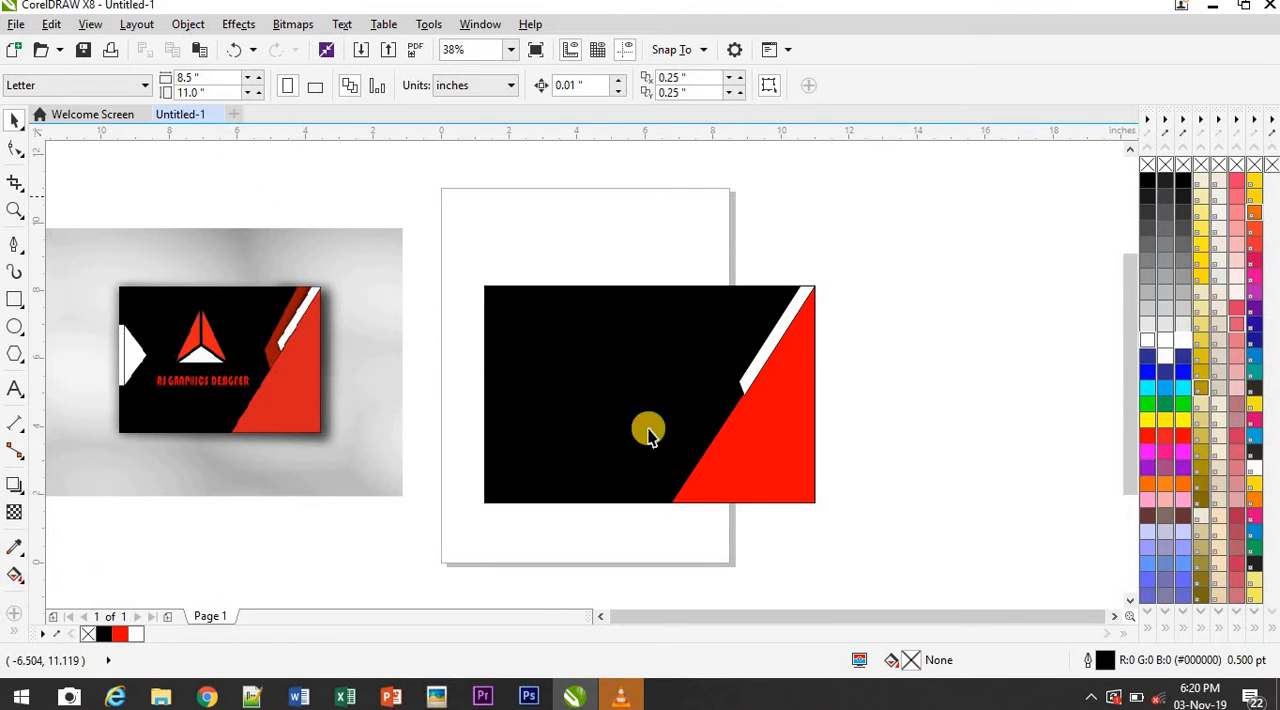
click(772, 338)
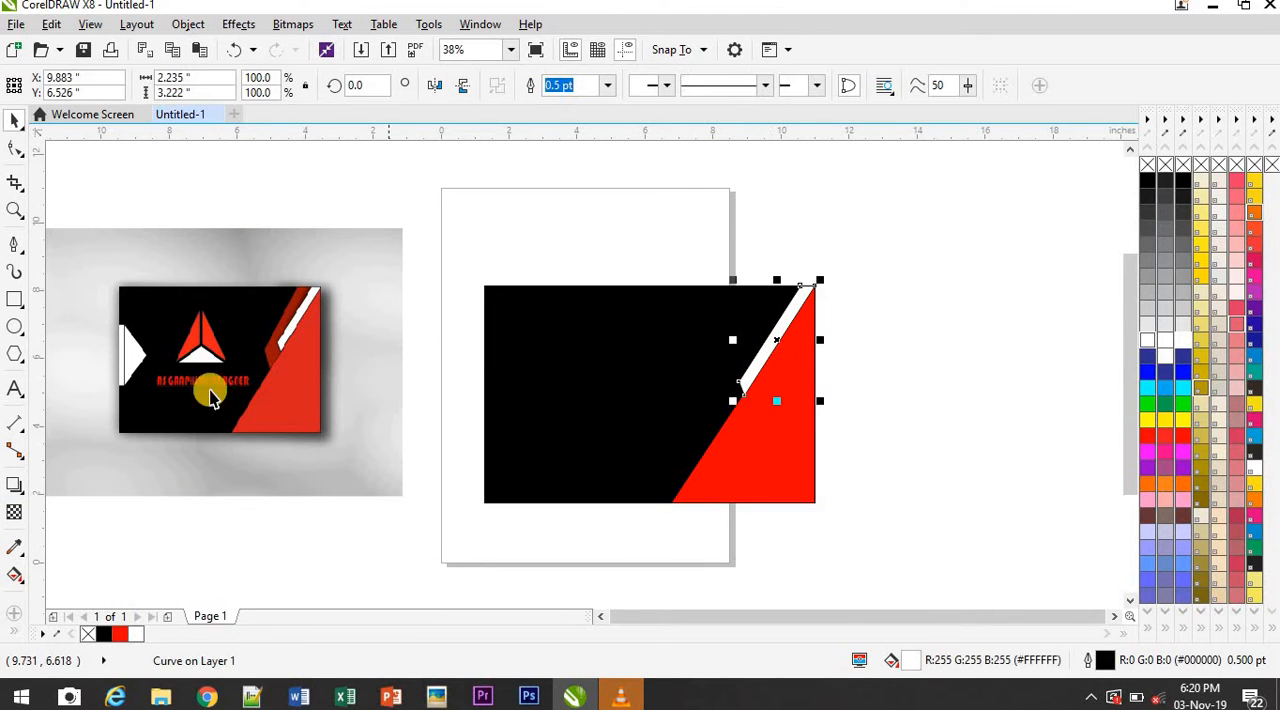
click(22, 500)
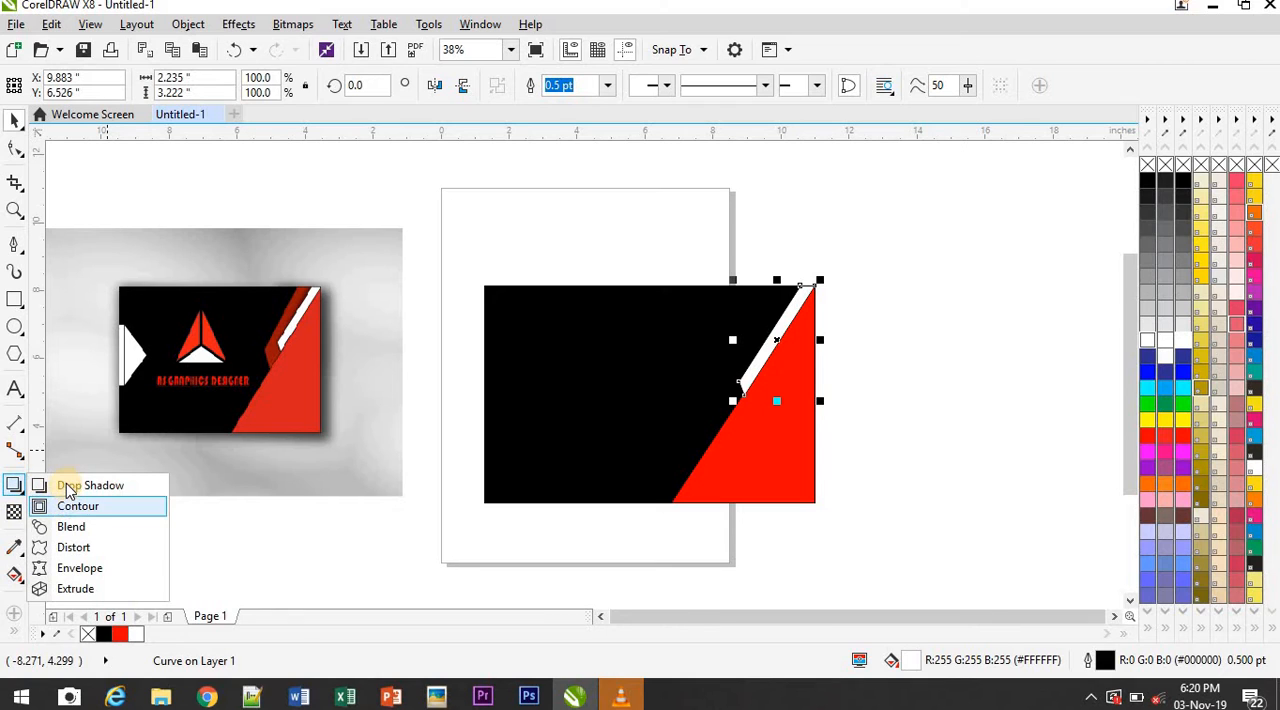
click(64, 484)
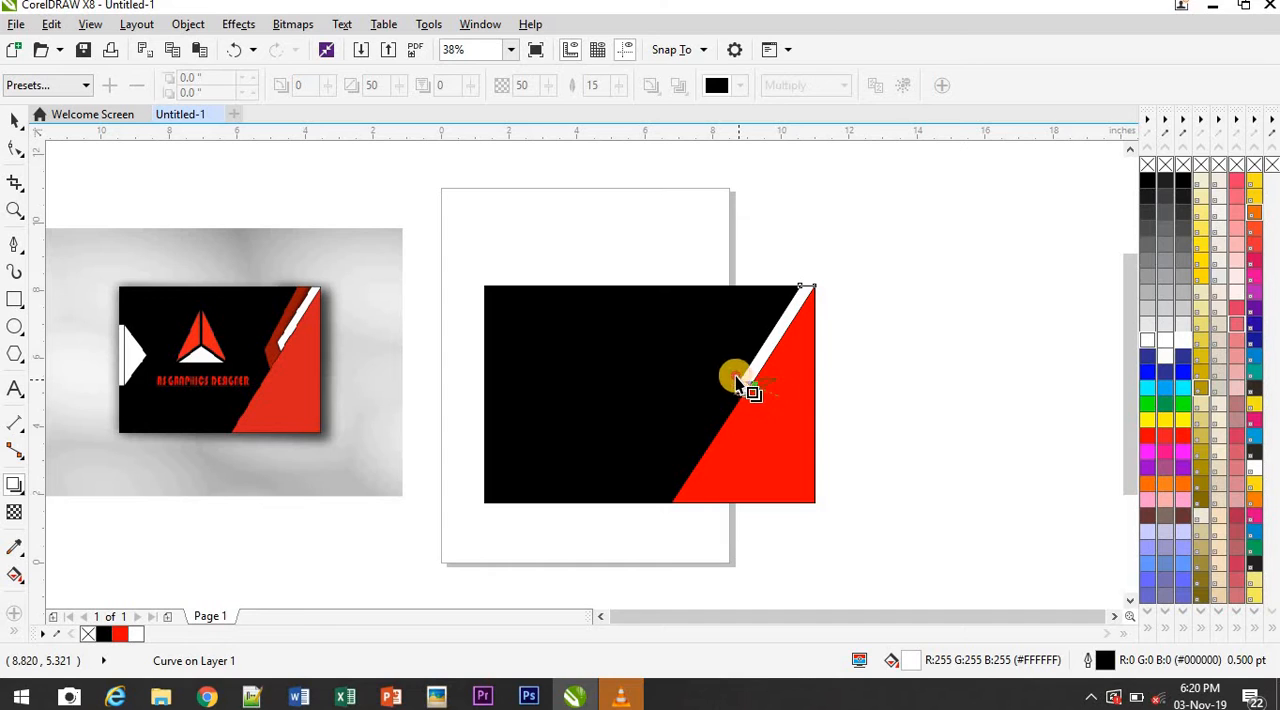
drag(737, 380, 727, 326)
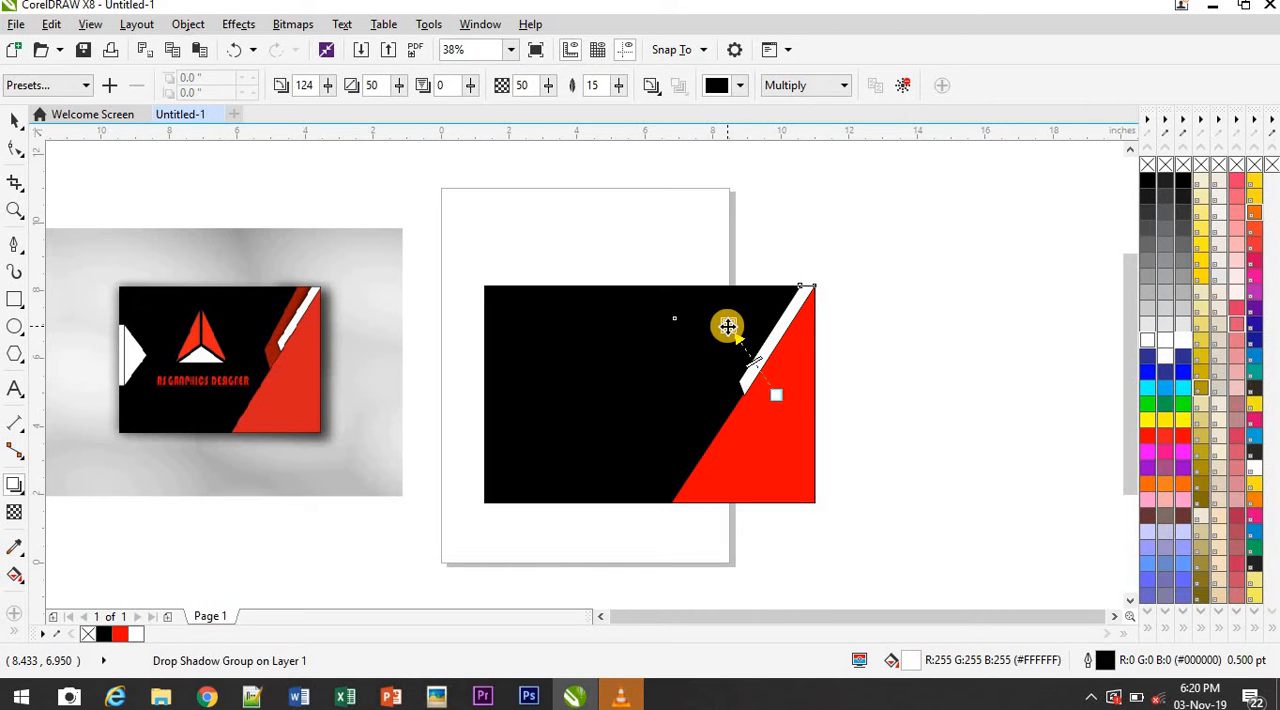
Undo the white stripe's drop shadow and angle its lower end again by moving the lower-left node up along the stripe
key(ctrl+z)
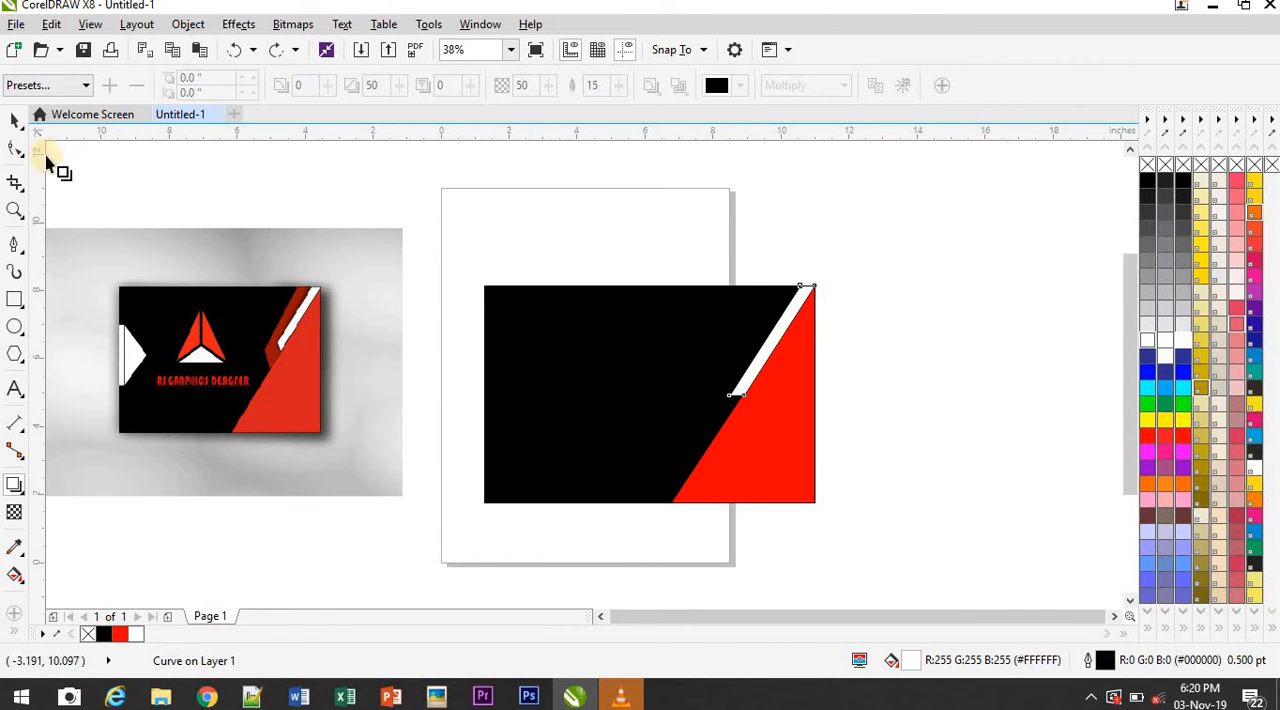
click(15, 152)
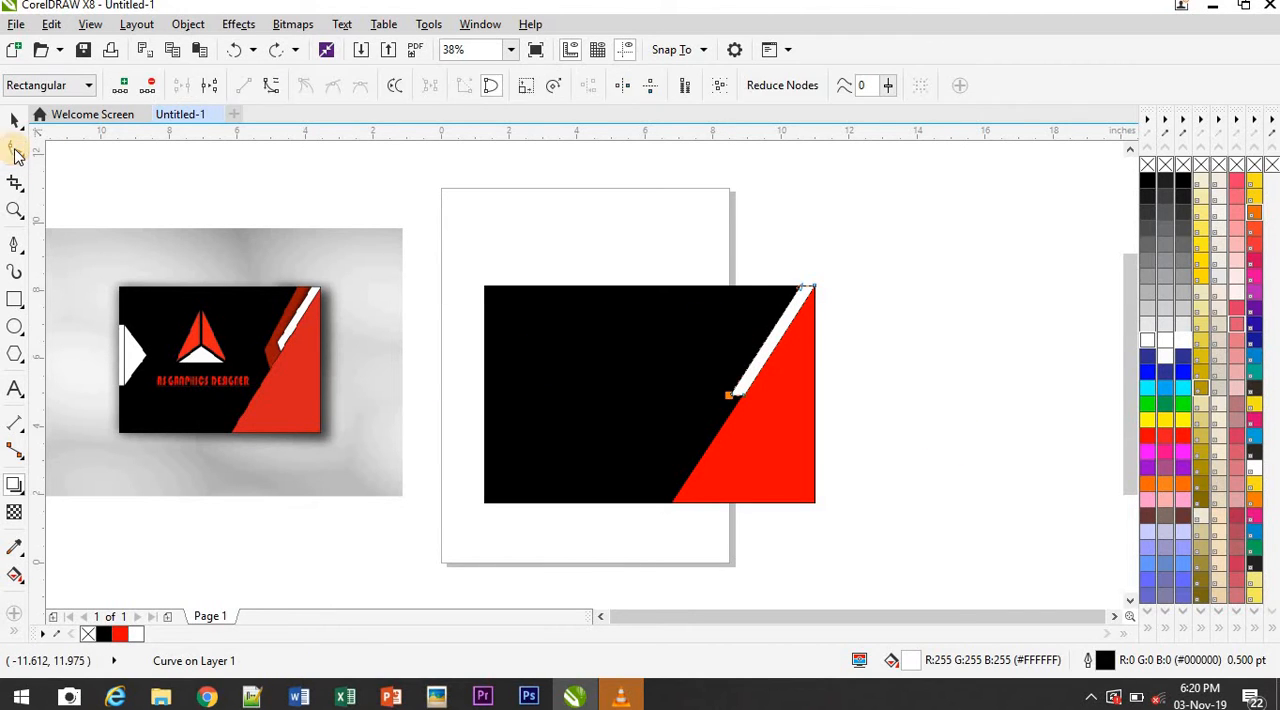
click(730, 395)
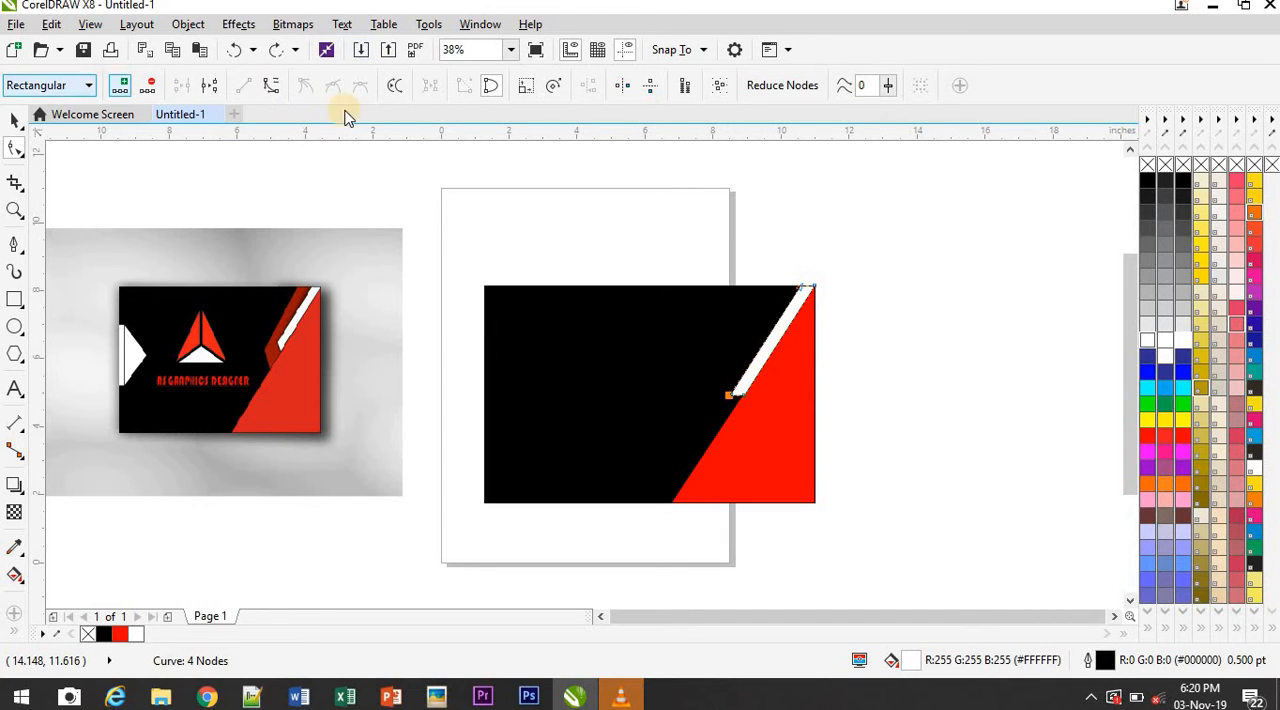
drag(733, 402, 746, 389)
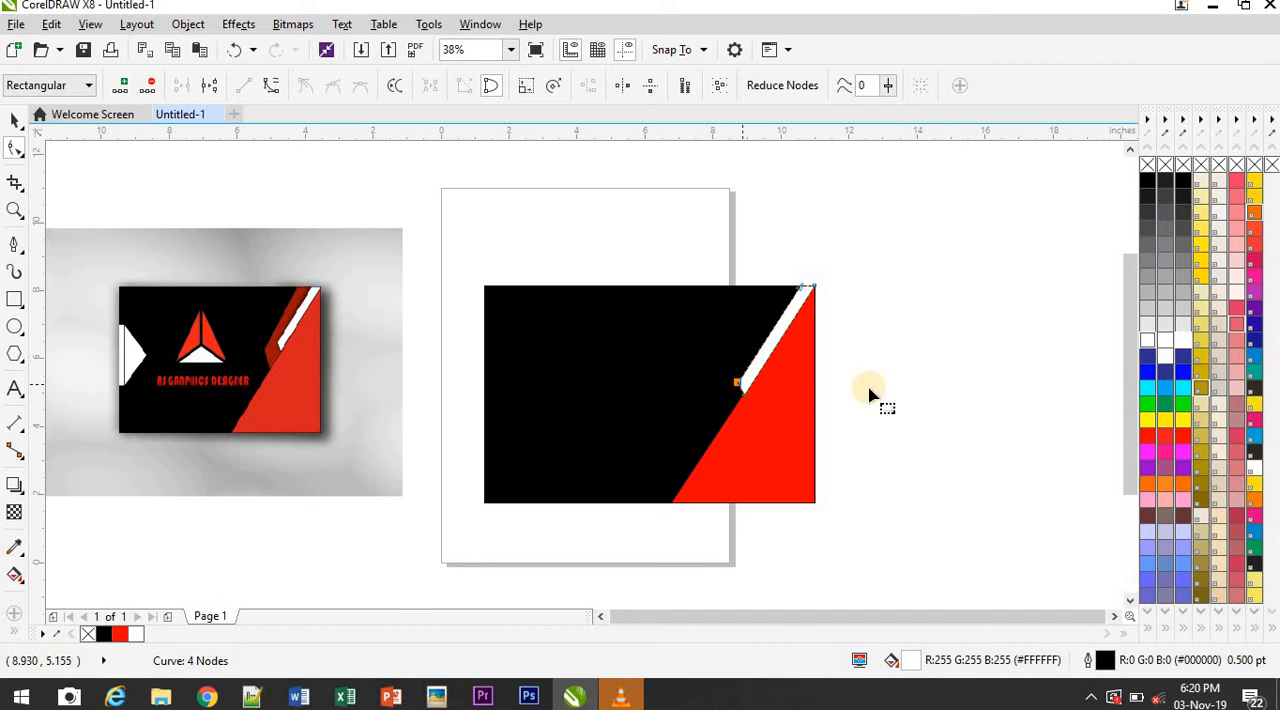
click(15, 120)
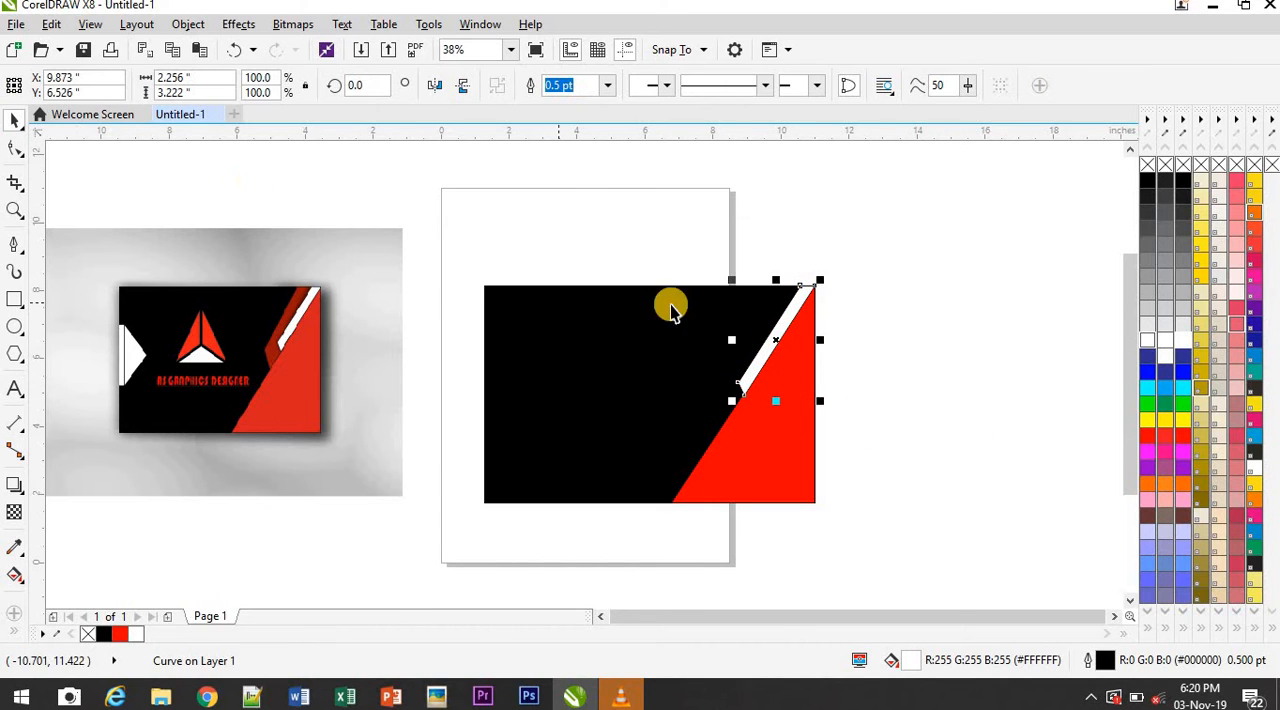
click(950, 354)
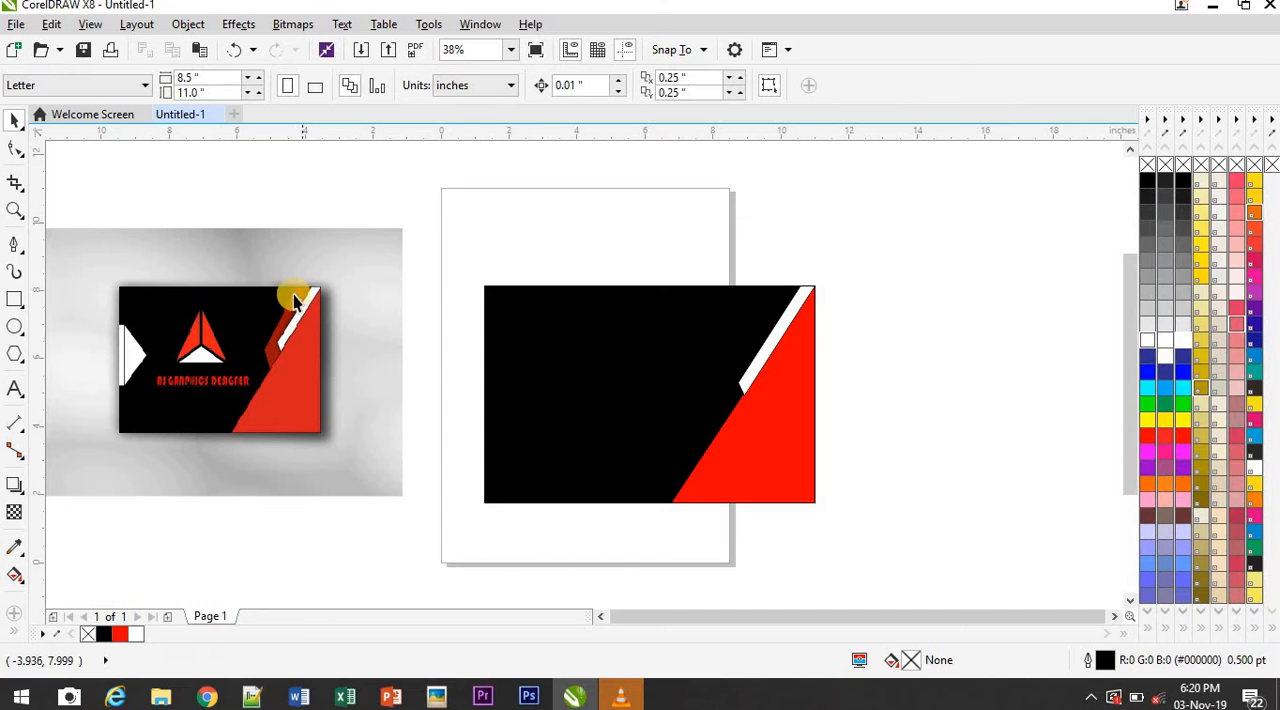
Create a red stripe from a rectangle about 1.2 by 4.3 inches at the card's upper-right corner, skewed to follow the diagonal
click(16, 300)
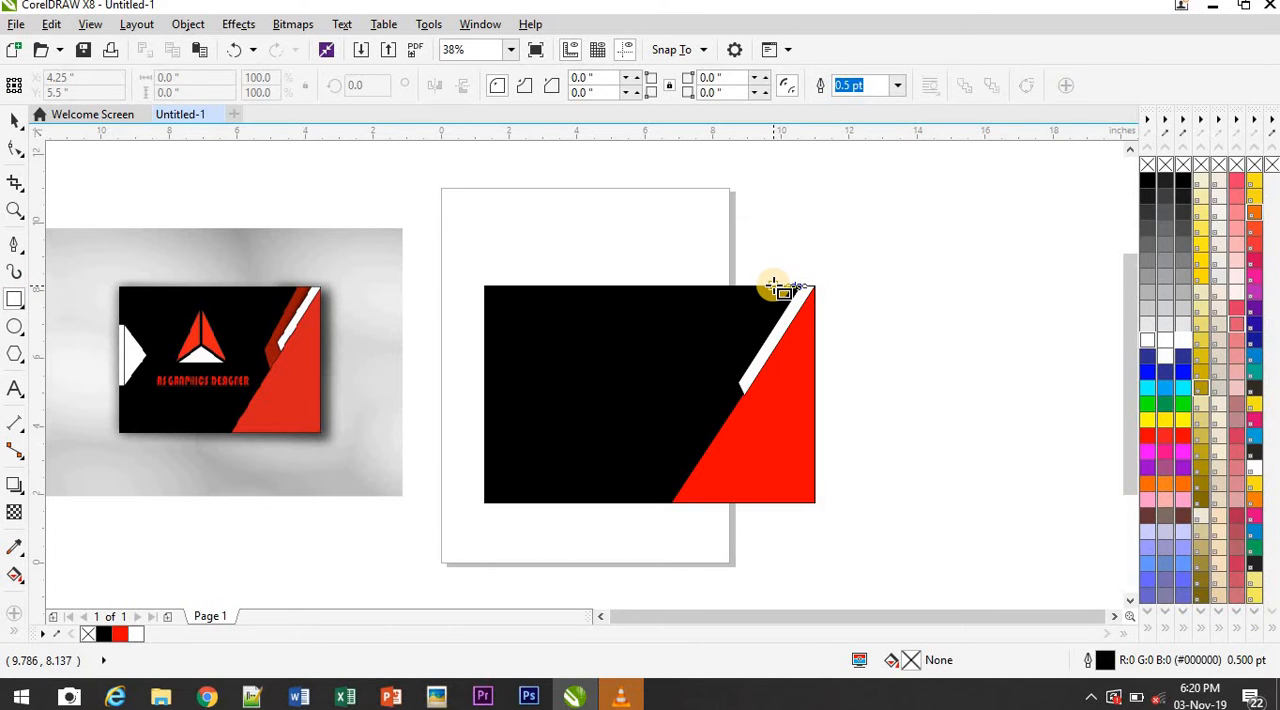
drag(774, 287, 817, 436)
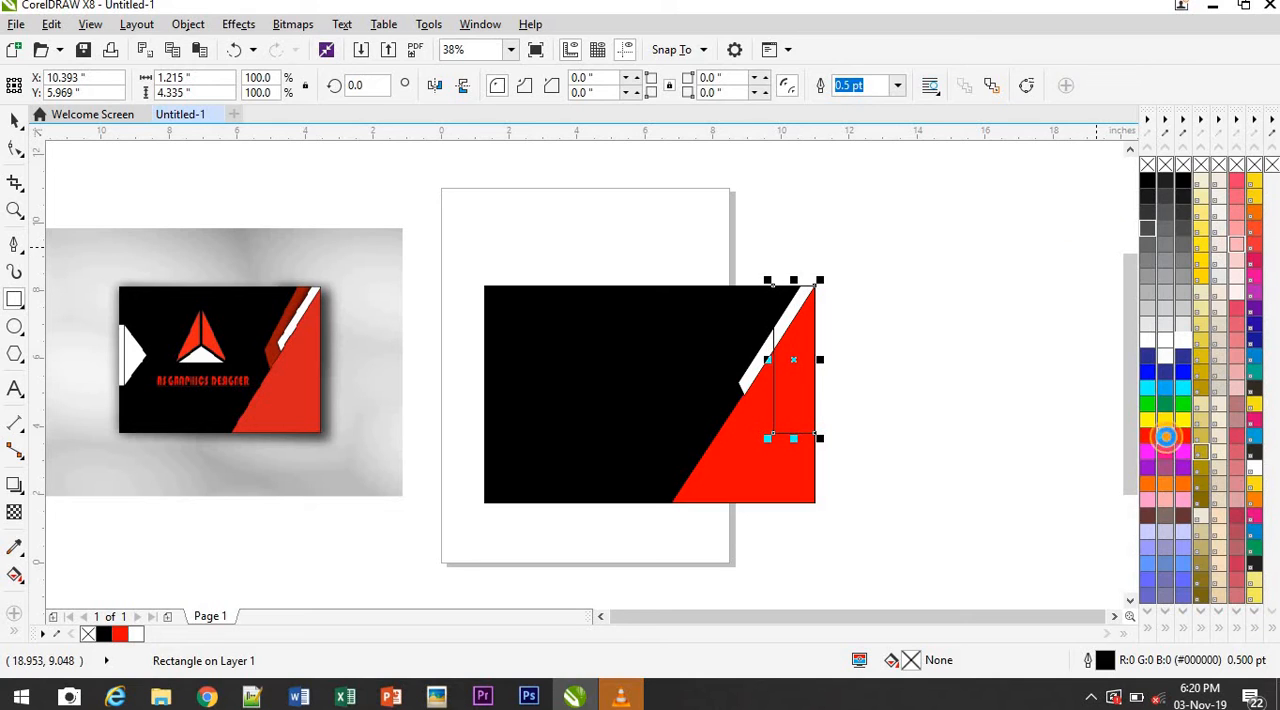
click(1165, 437)
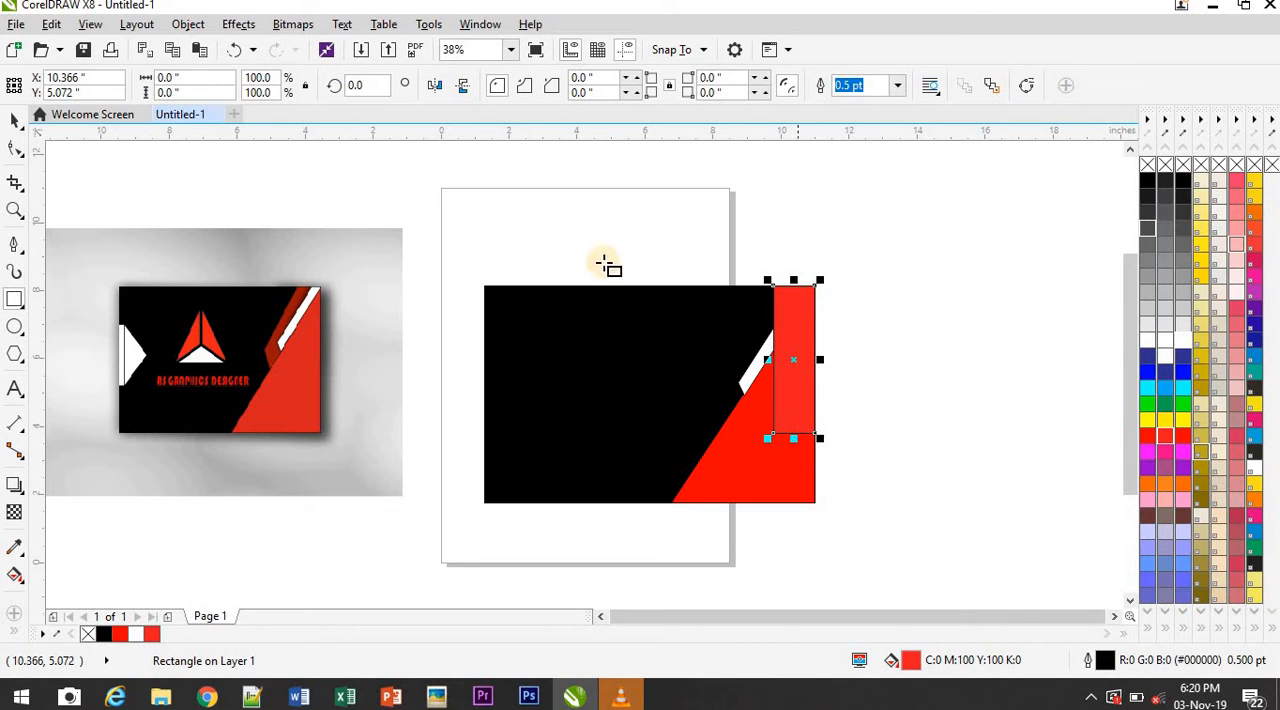
click(20, 118)
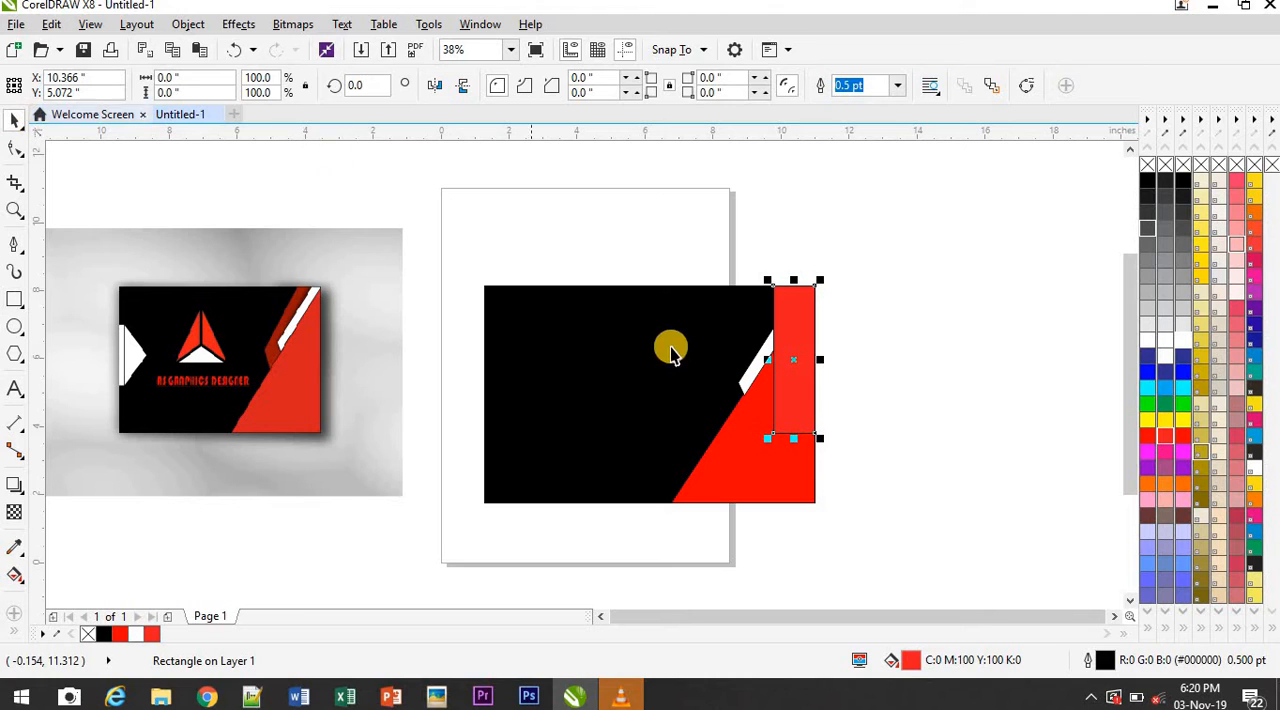
click(790, 403)
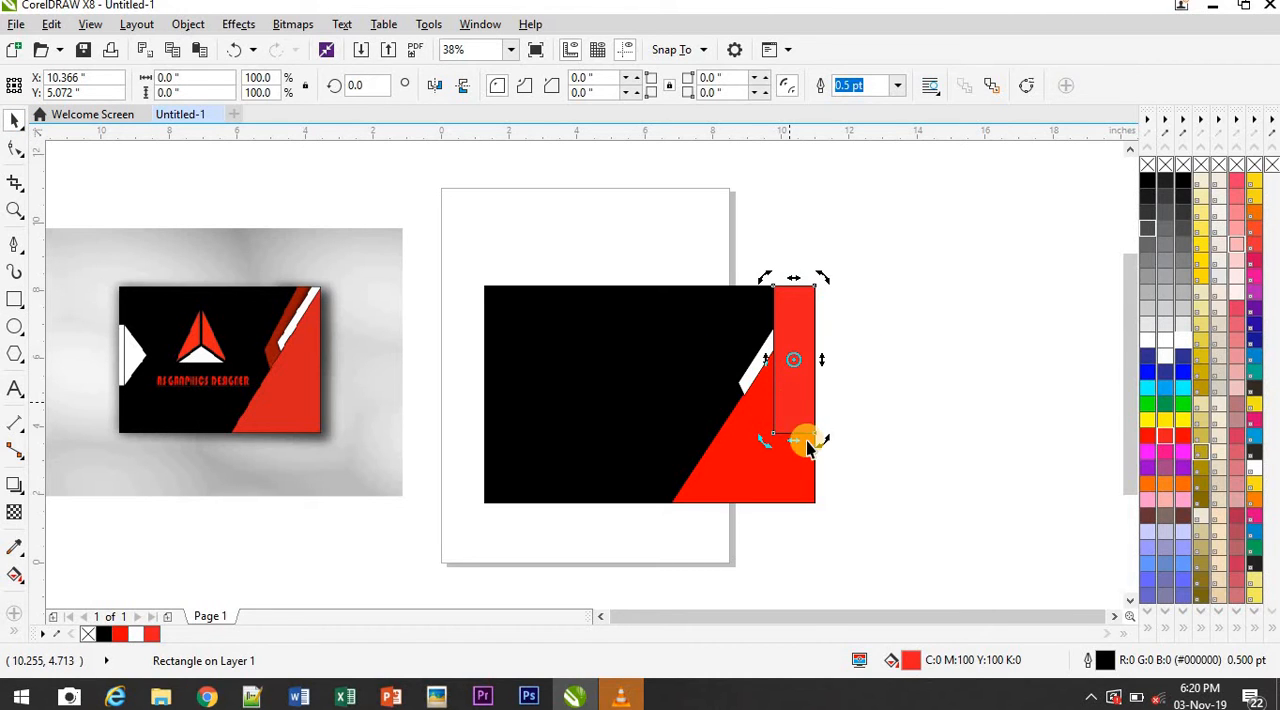
drag(796, 441, 700, 433)
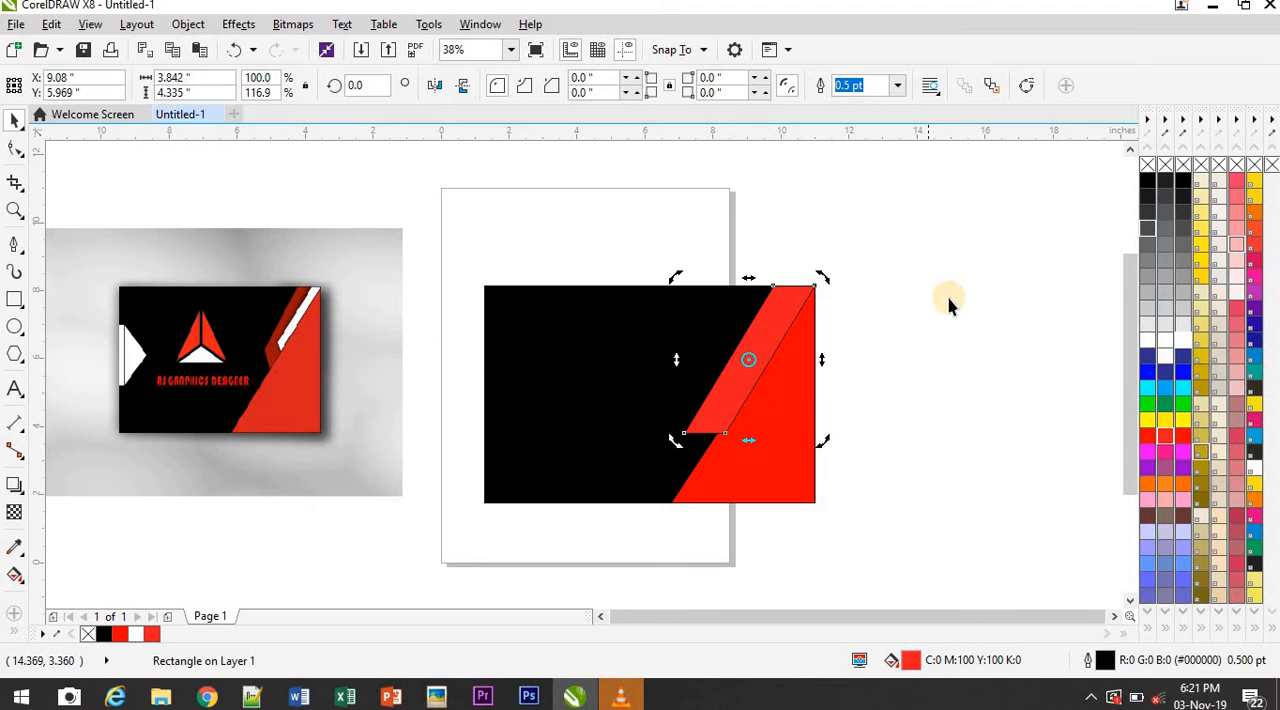
Shift the new red stripe slightly left so part of the white stripe shows beside the red triangle
key(shift+Page_Down)
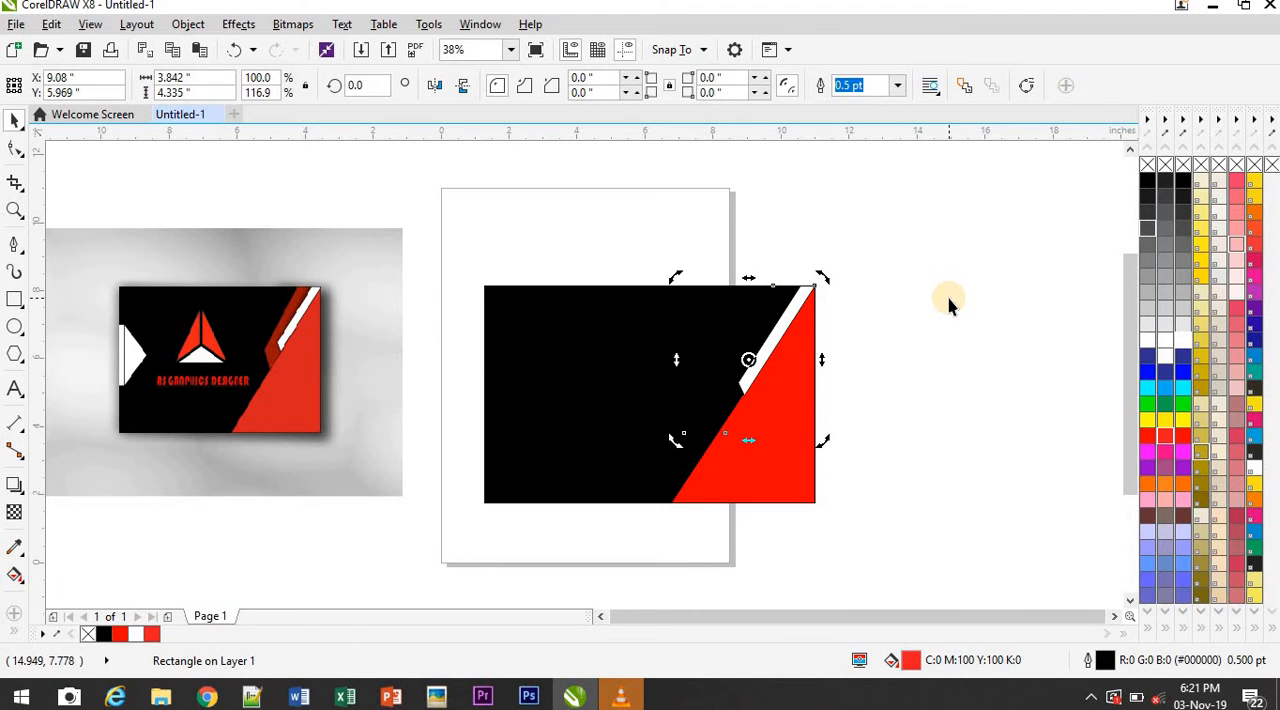
key(shift+Page_Up)
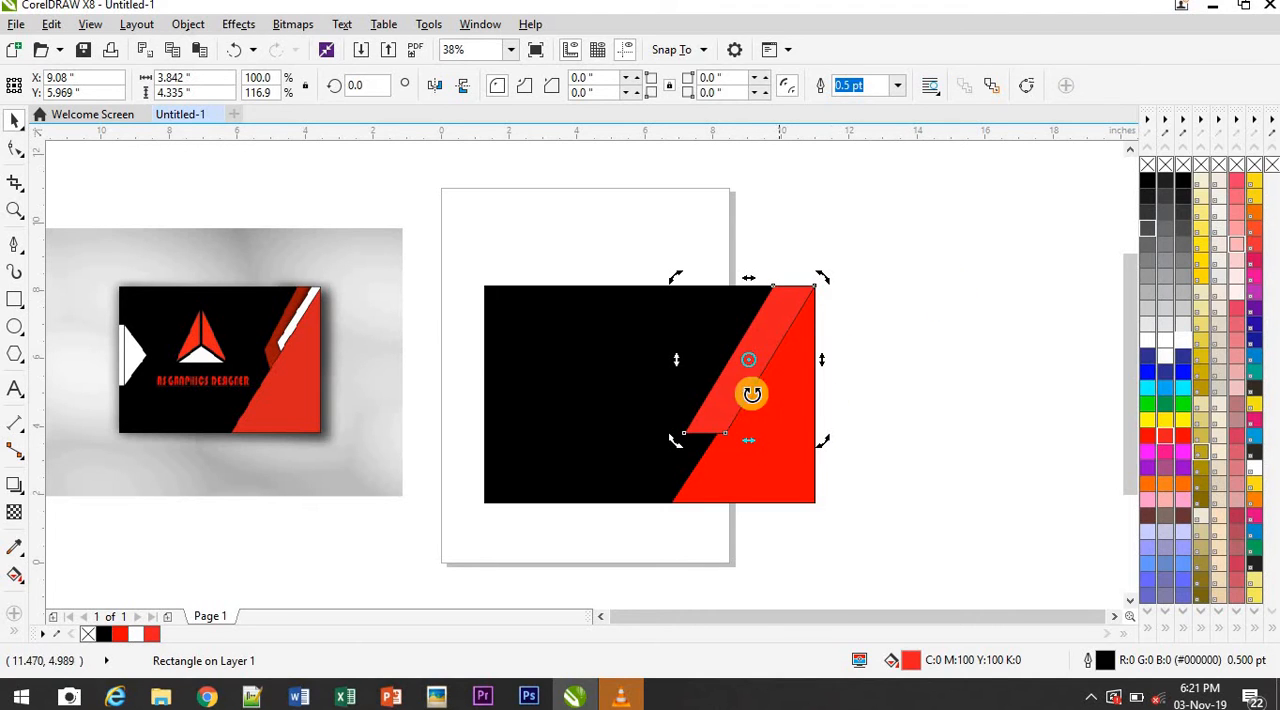
mouse_move(711, 390)
mouse_down()
mouse_move(686, 385)
mouse_move(697, 388)
mouse_up()
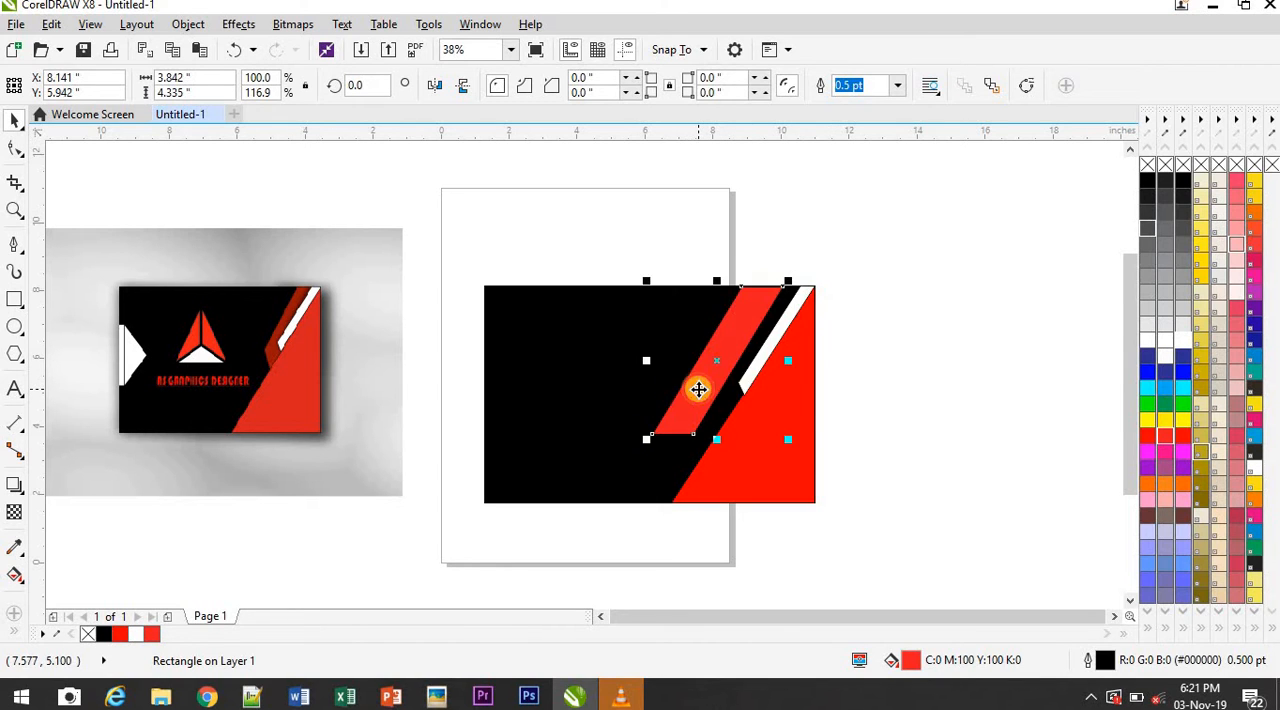
click(767, 337)
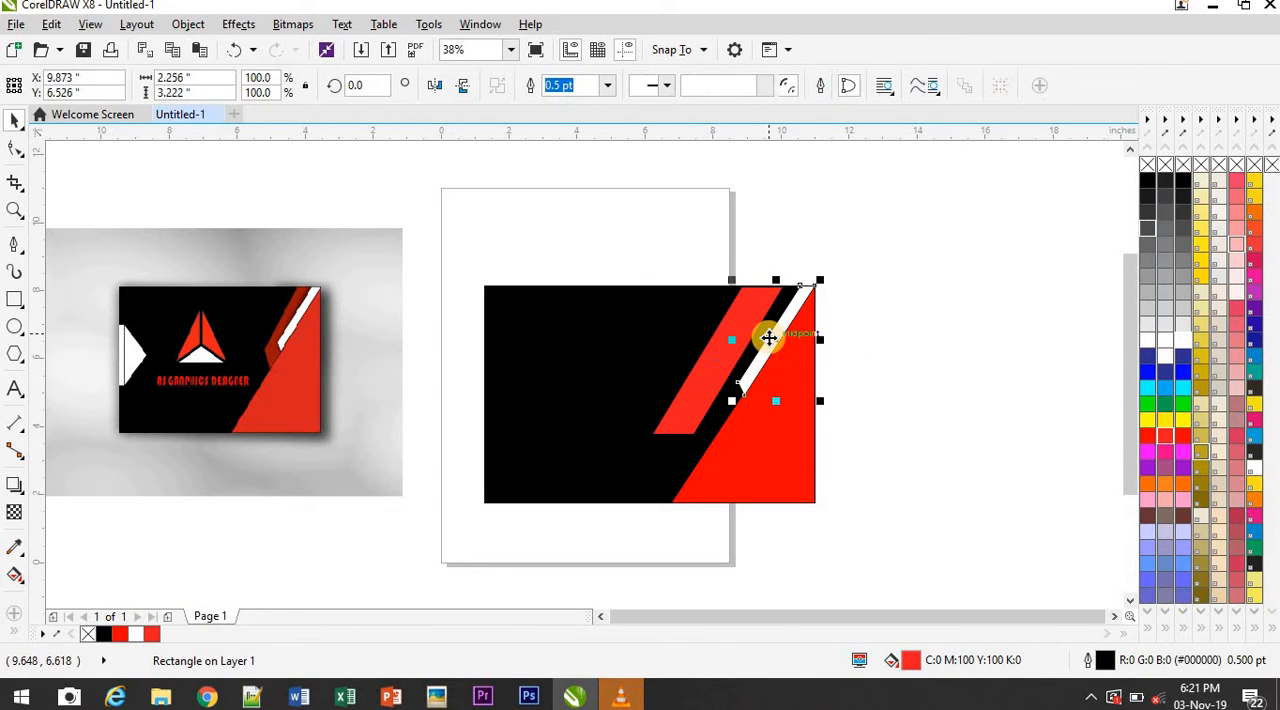
click(712, 362)
drag(724, 363, 750, 364)
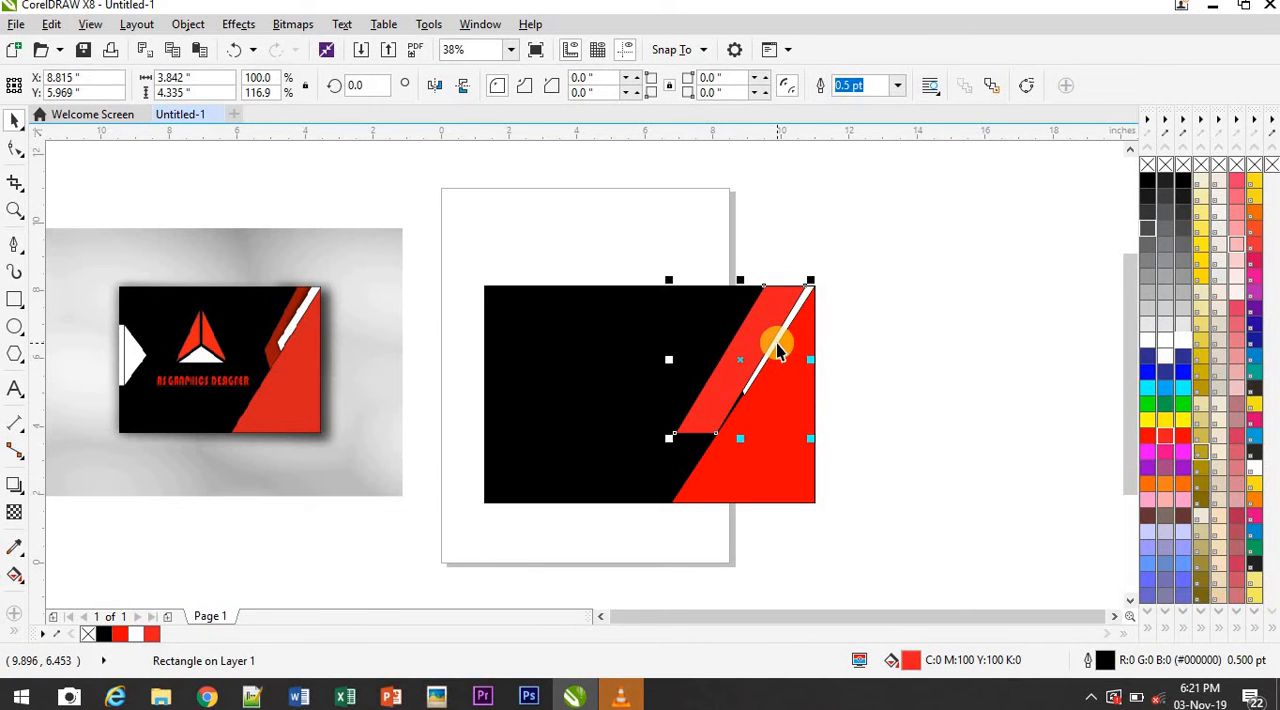
Bring the white stripe in front of the new red stripe and move the red stripe right against the triangle's diagonal edge
click(778, 347)
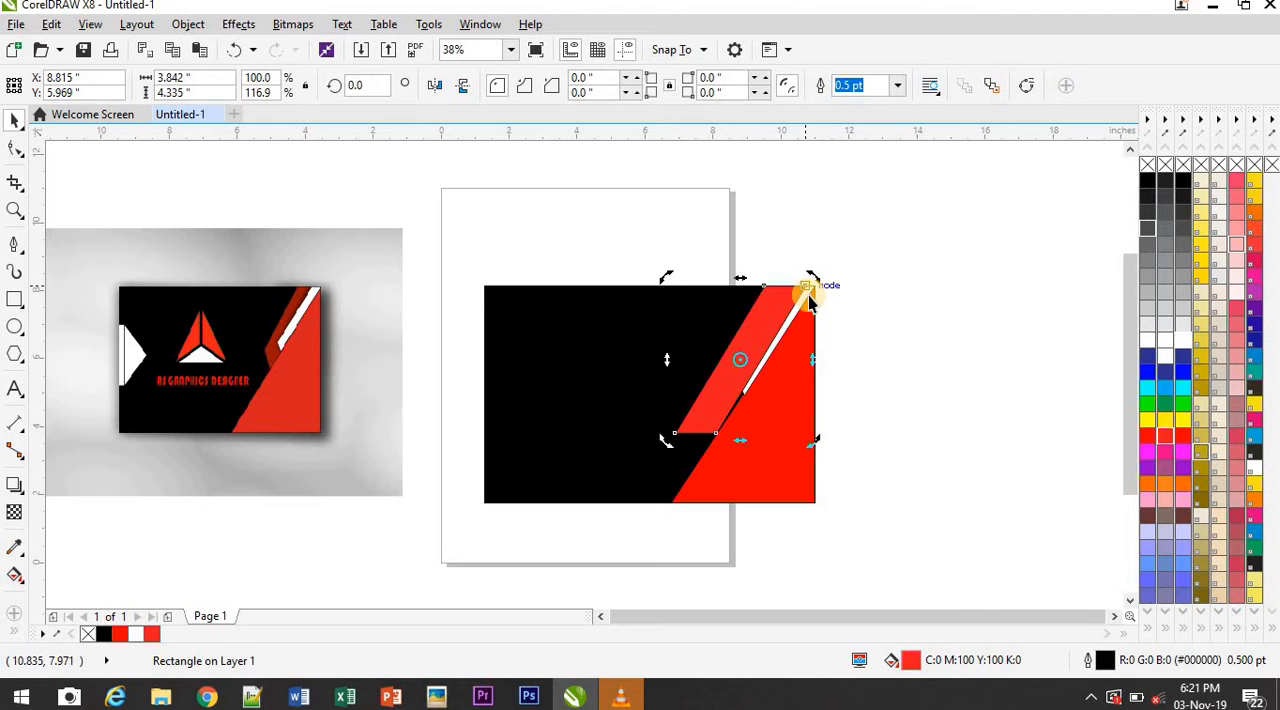
click(864, 306)
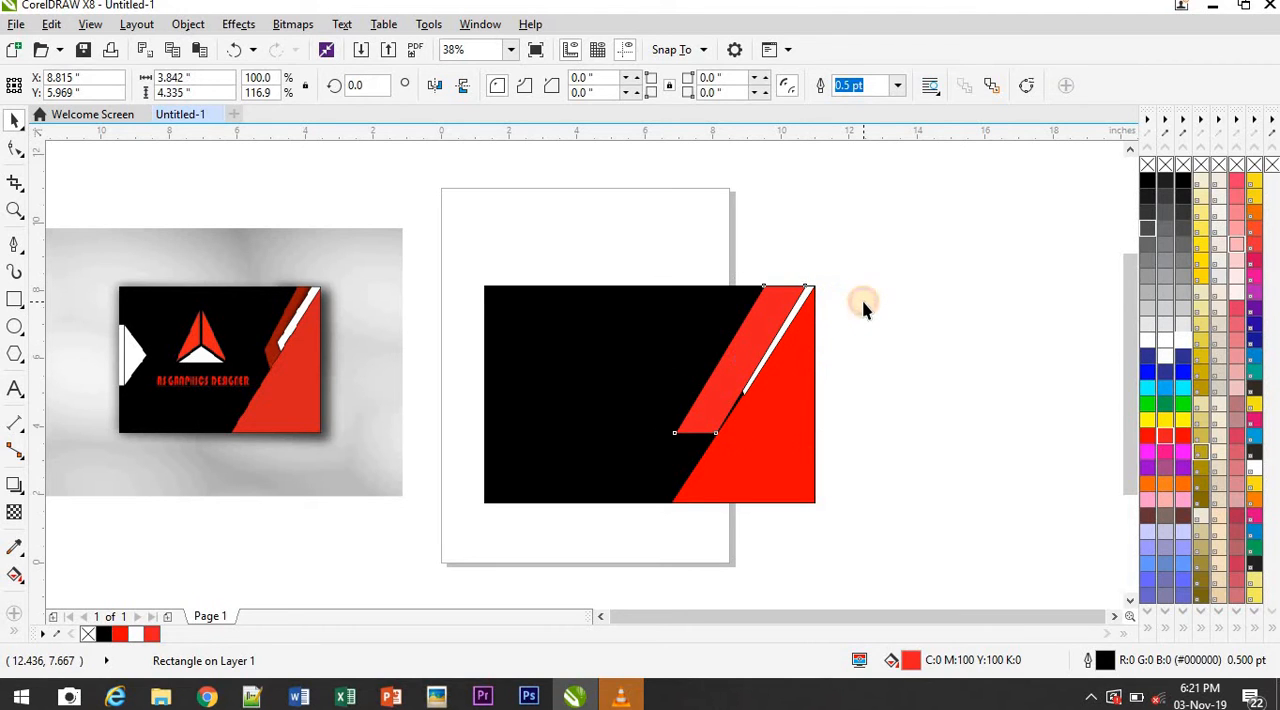
click(804, 299)
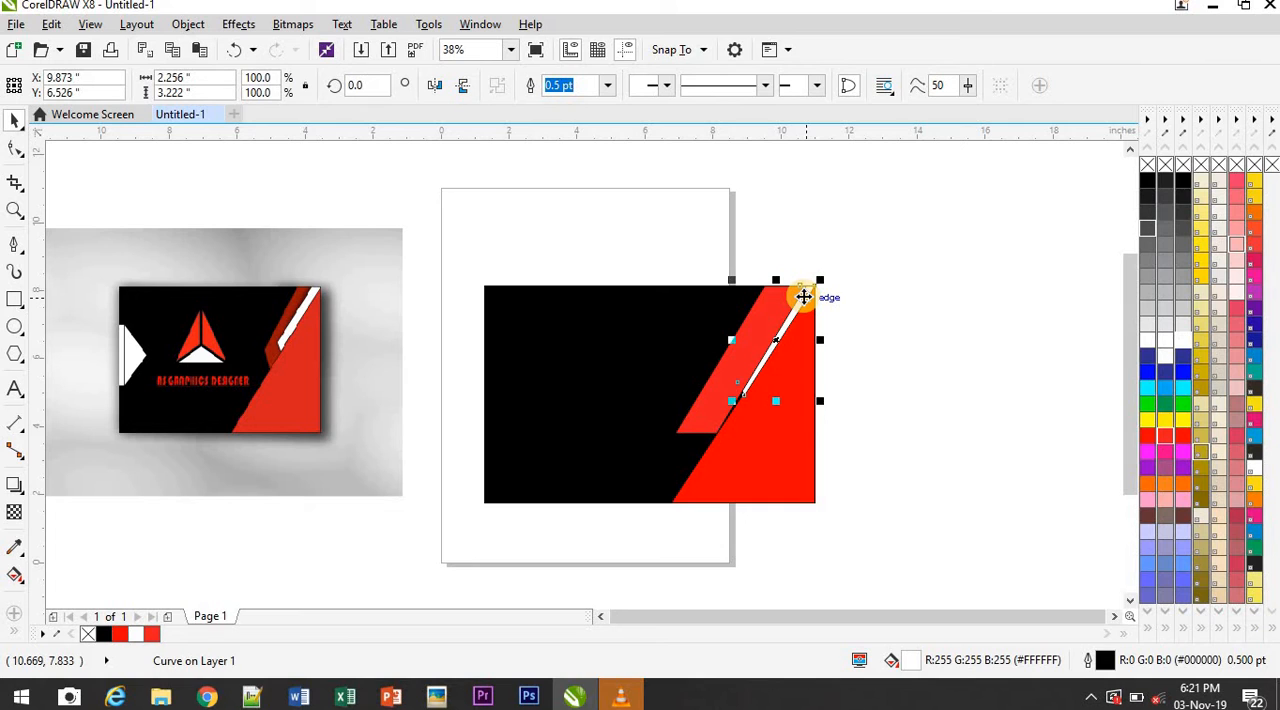
click(1017, 343)
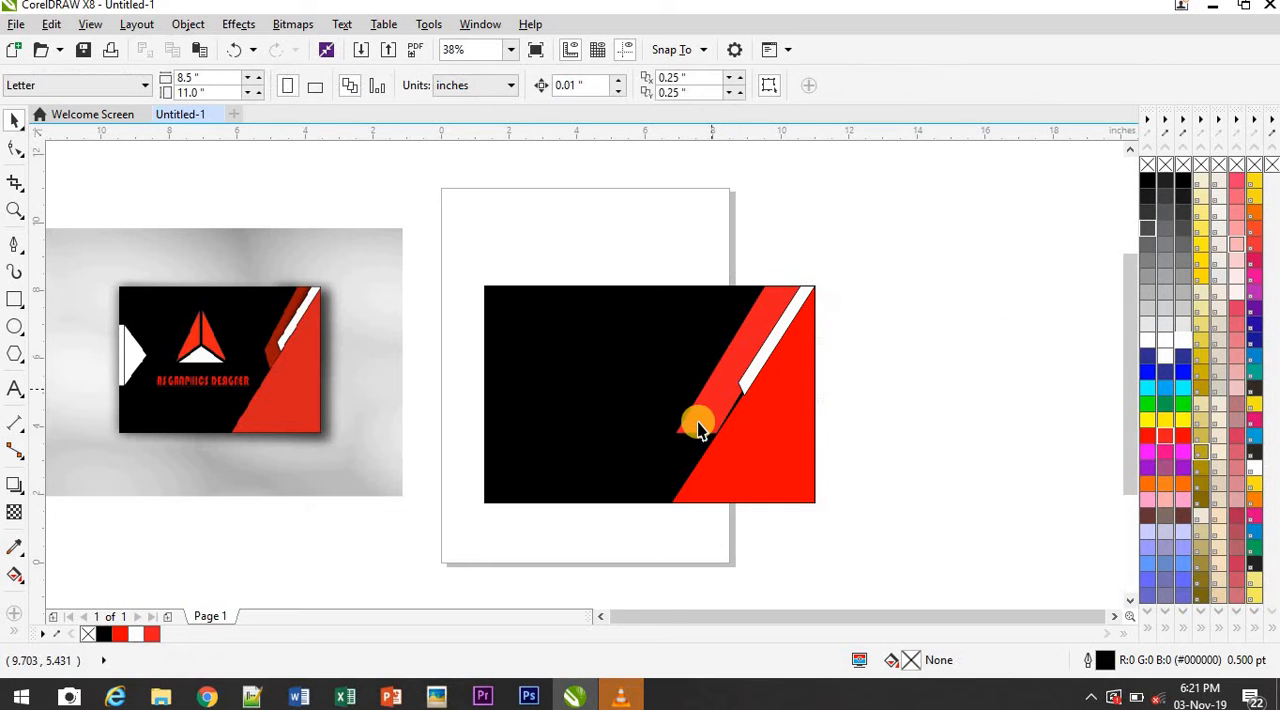
click(700, 416)
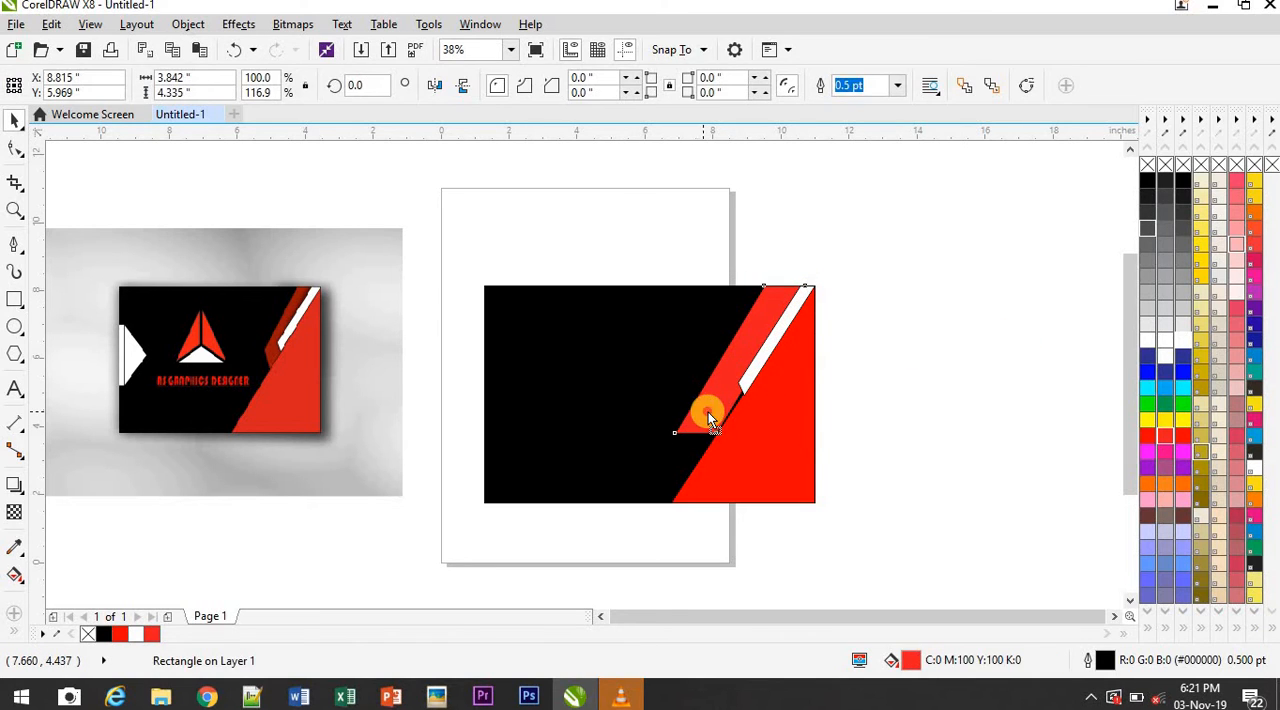
drag(708, 420, 709, 420)
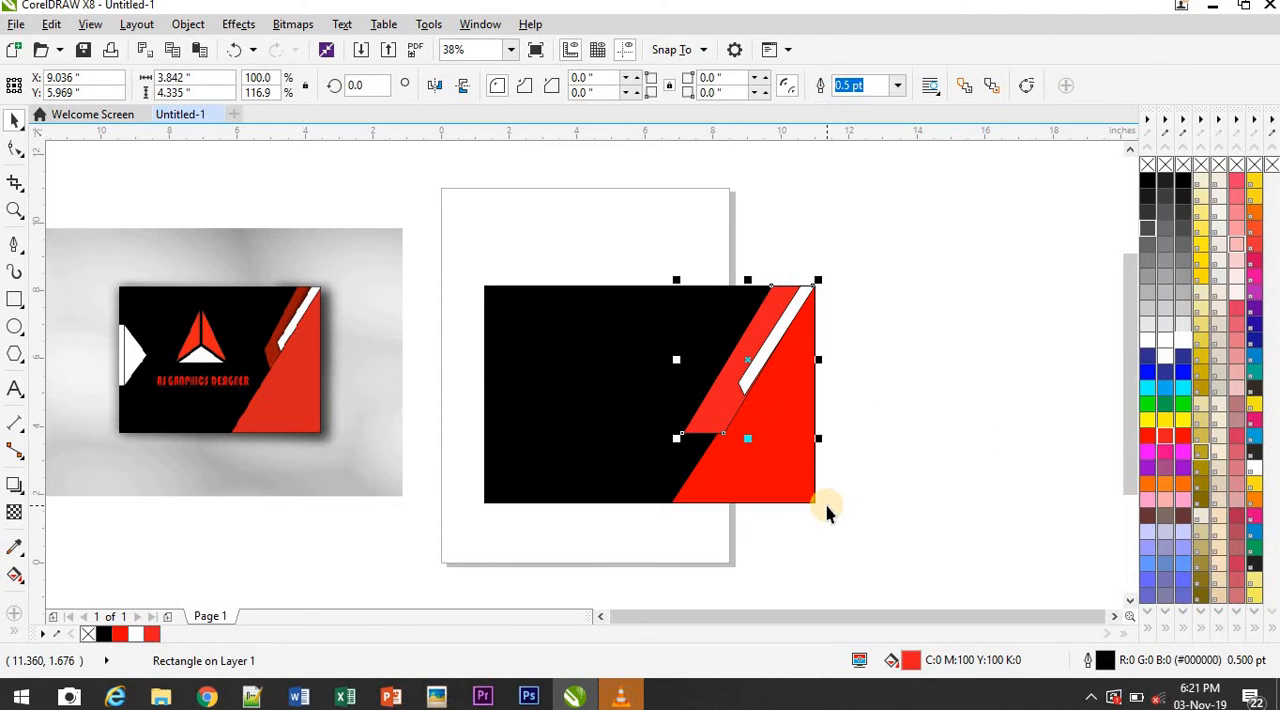
key(shift+Page_Down)
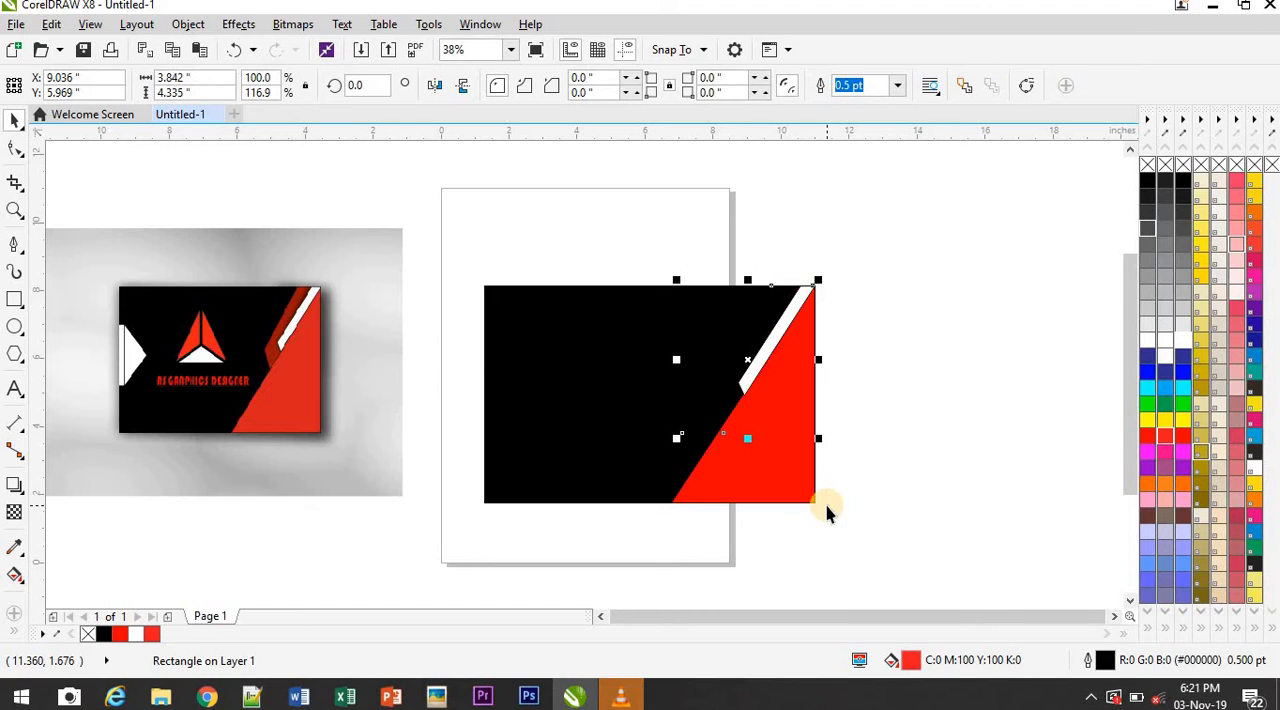
key(ctrl+z)
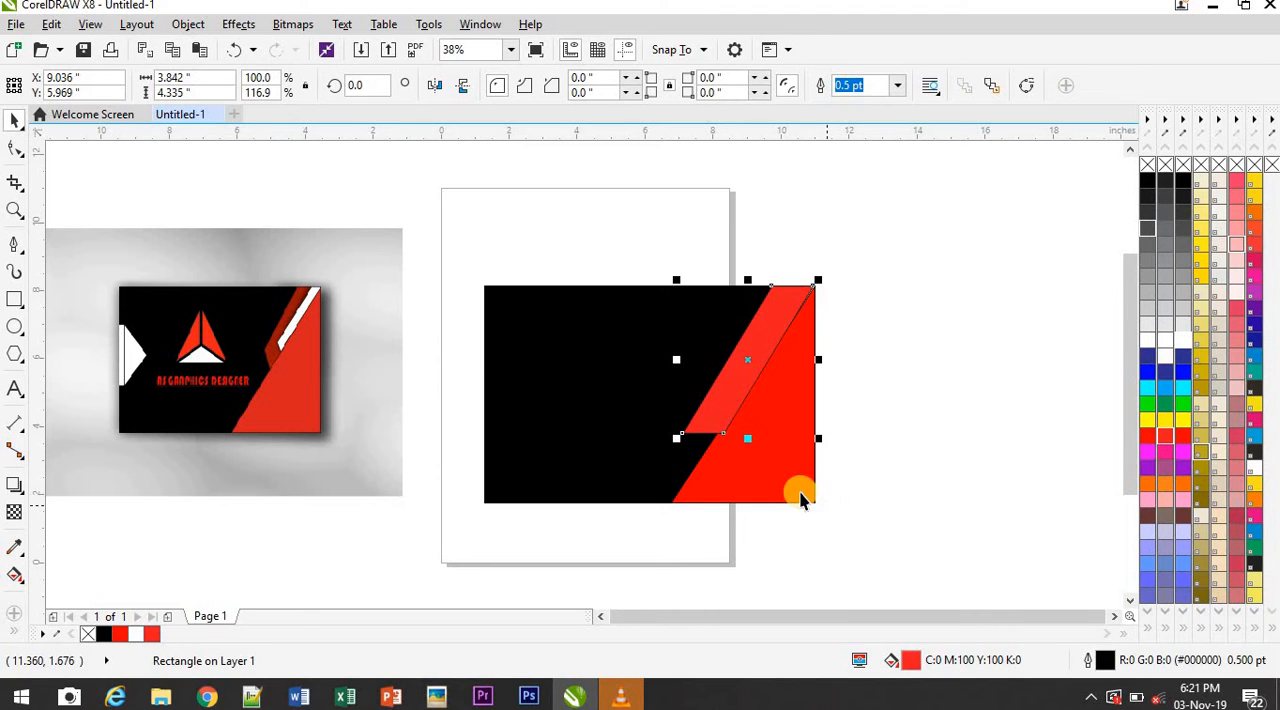
click(776, 483)
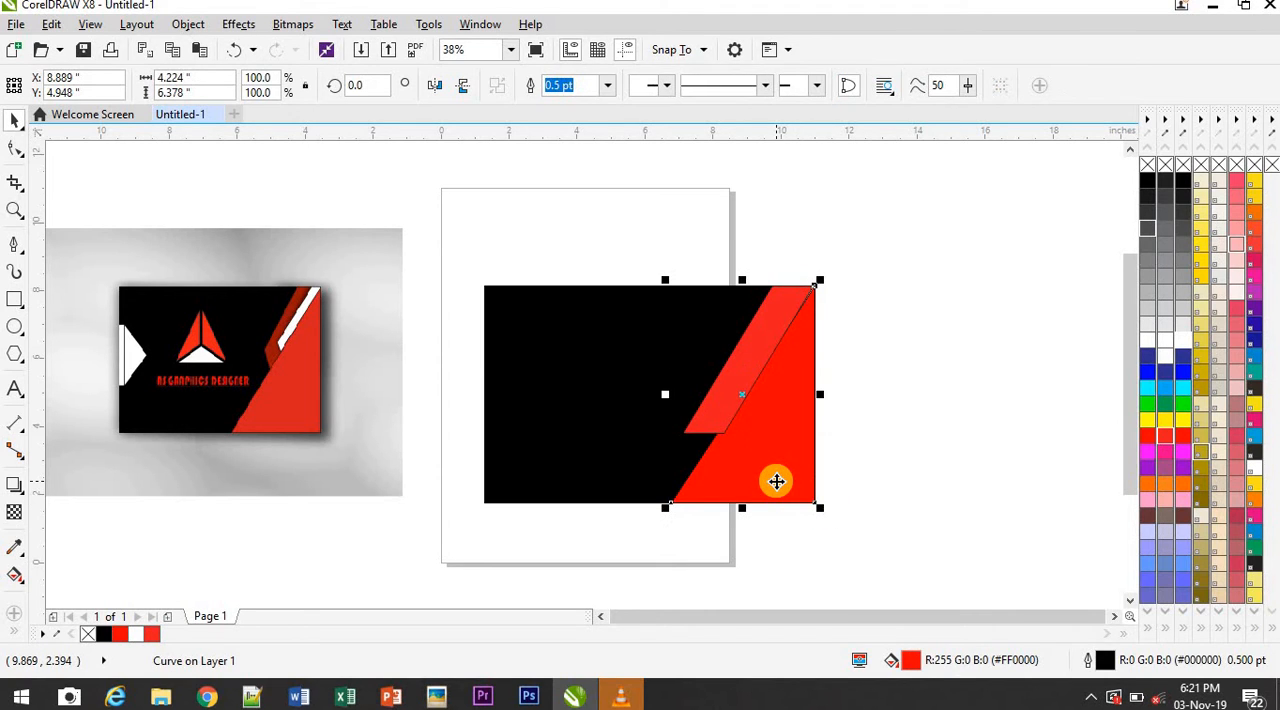
key(shift+Page_Up)
key(shift+Page_Down)
key(shift+Page_Up)
key(shift+Page_Down)
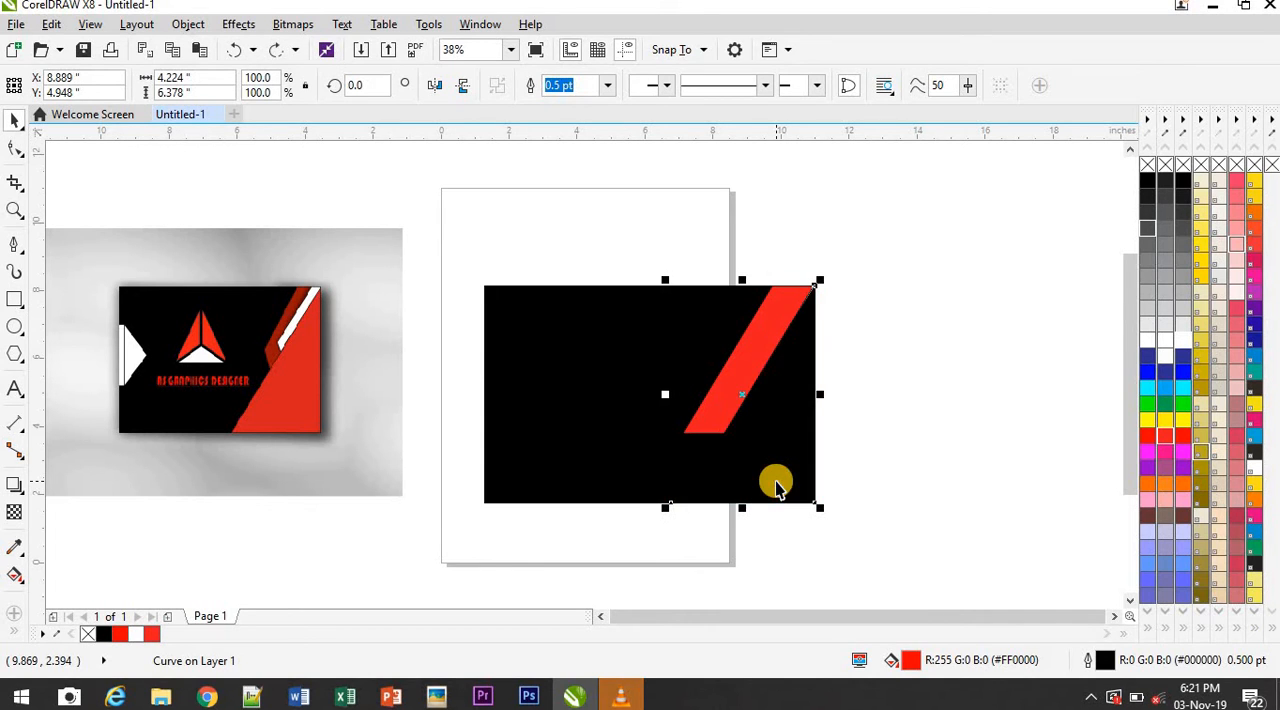
key(shift+Page_Up)
key(ctrl+z)
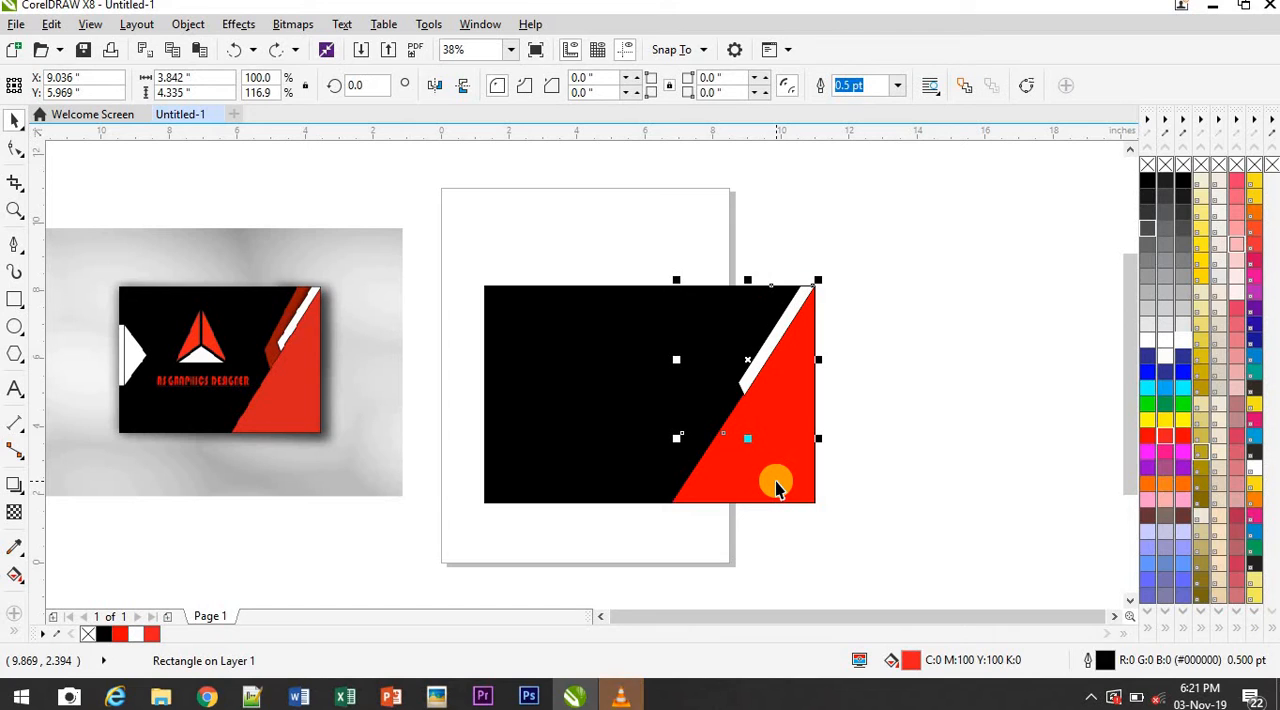
key(shift+Page_Up)
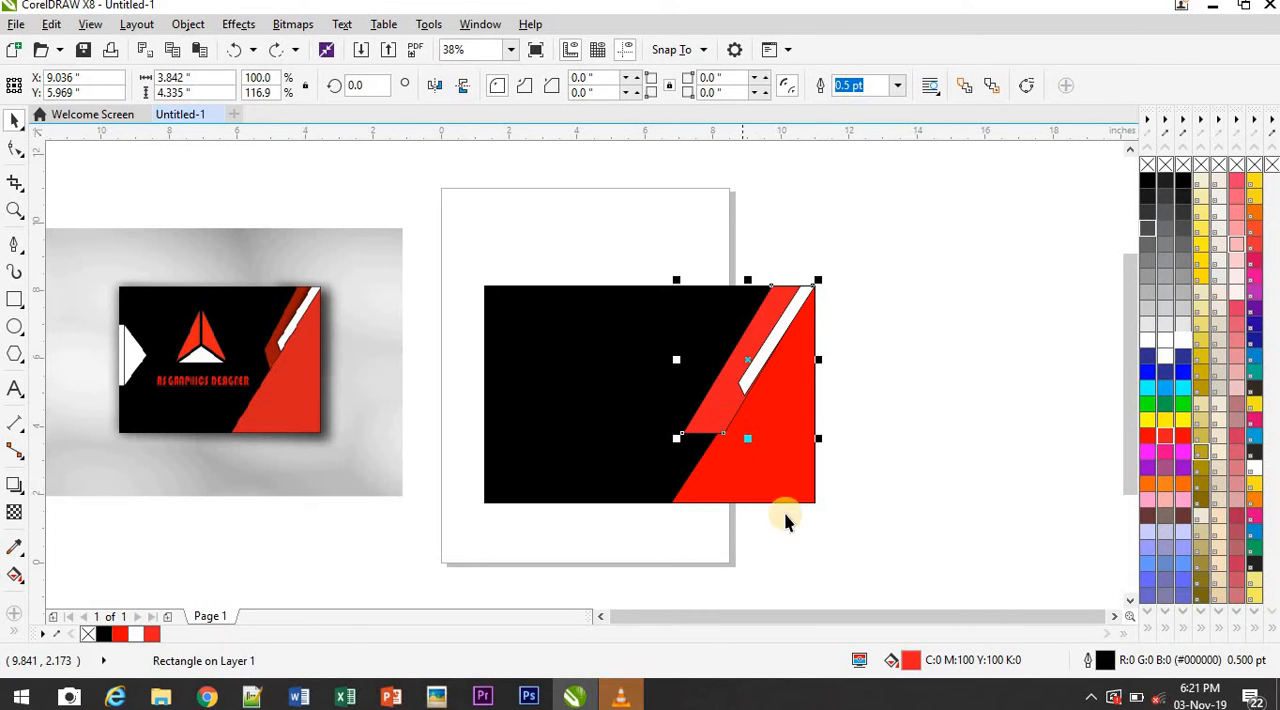
Bring the large red triangle in front of the new red stripe
click(755, 471)
click(755, 471)
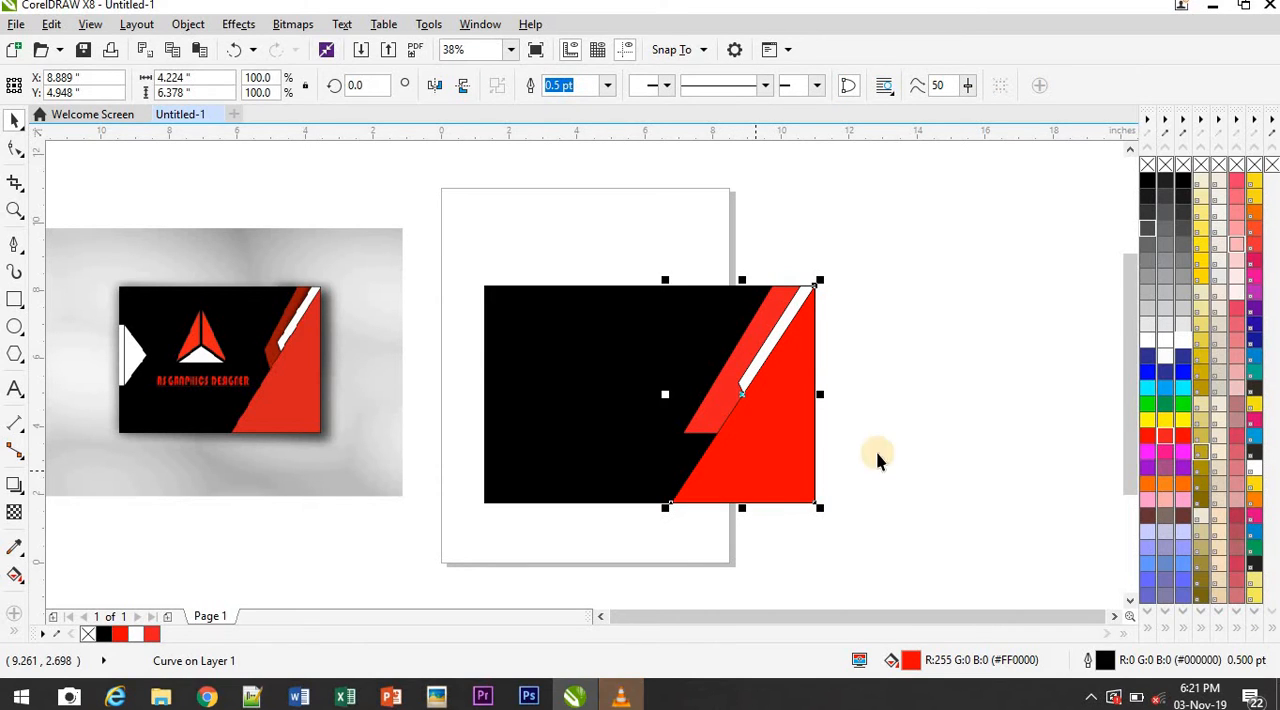
Convert the new red stripe to curves and move its lower-left node up along the stripe to angle its lower end
click(14, 150)
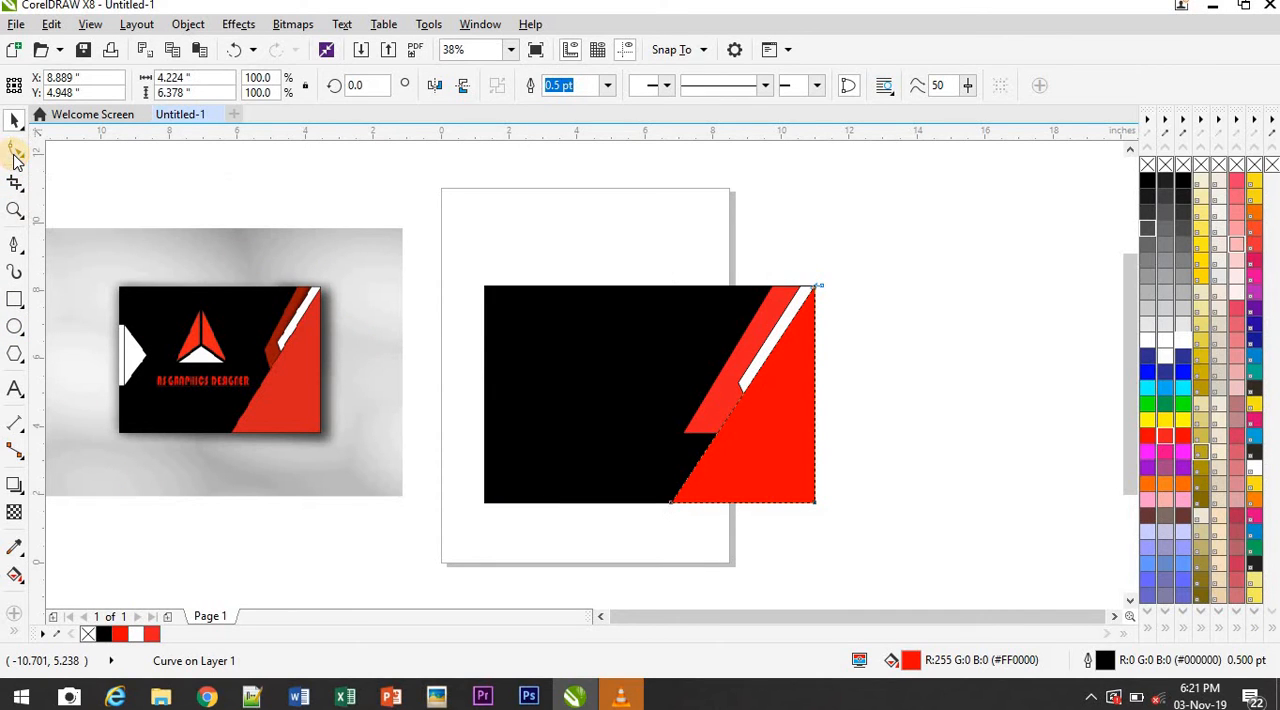
click(697, 415)
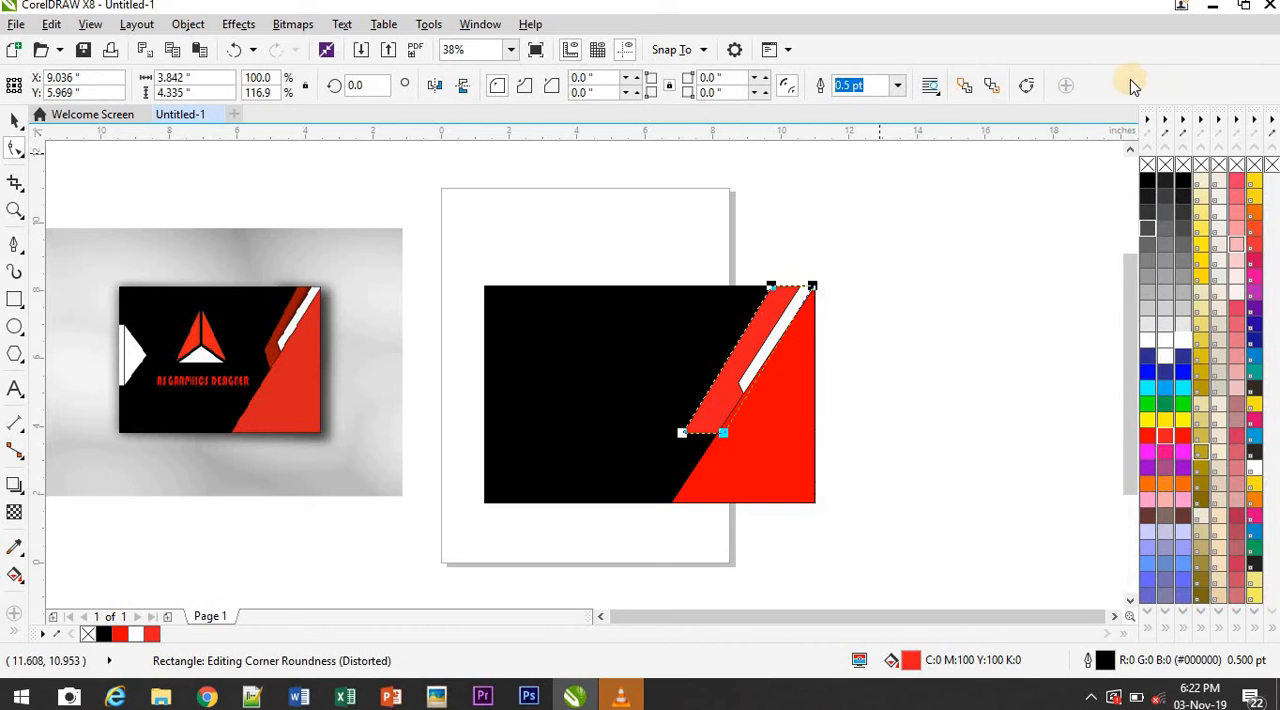
click(1028, 86)
click(682, 434)
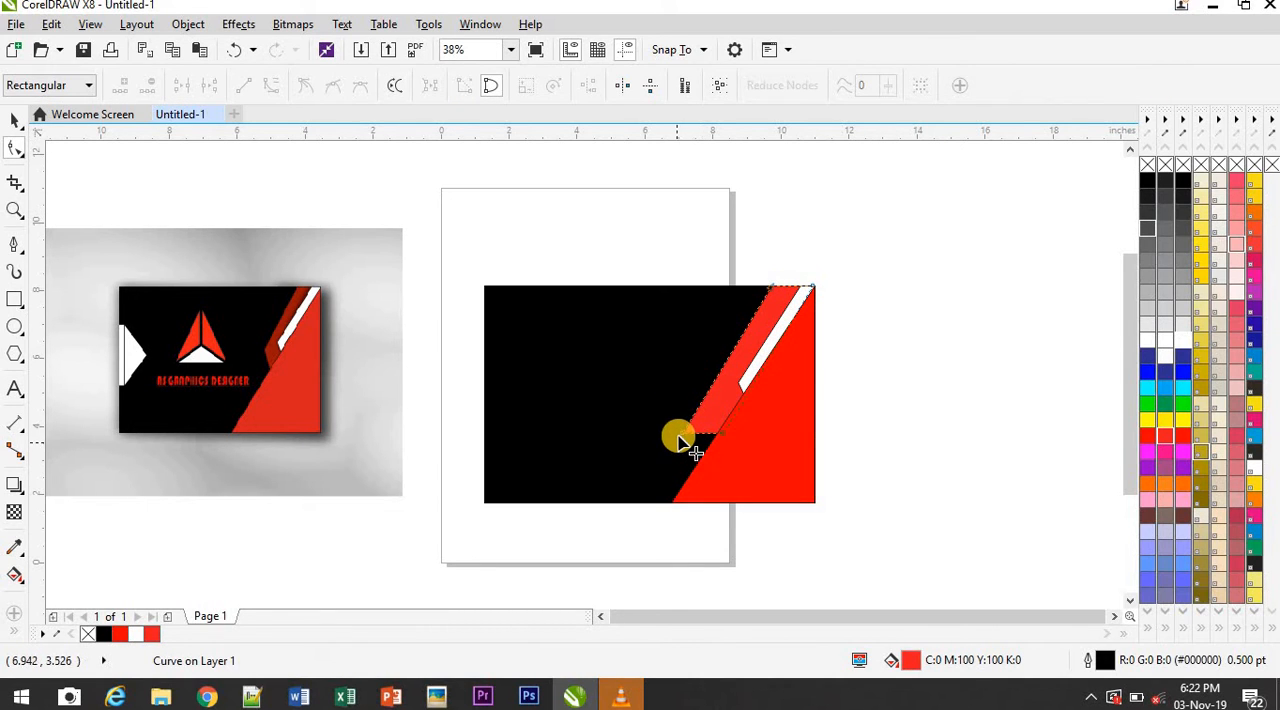
drag(683, 437, 711, 392)
click(953, 520)
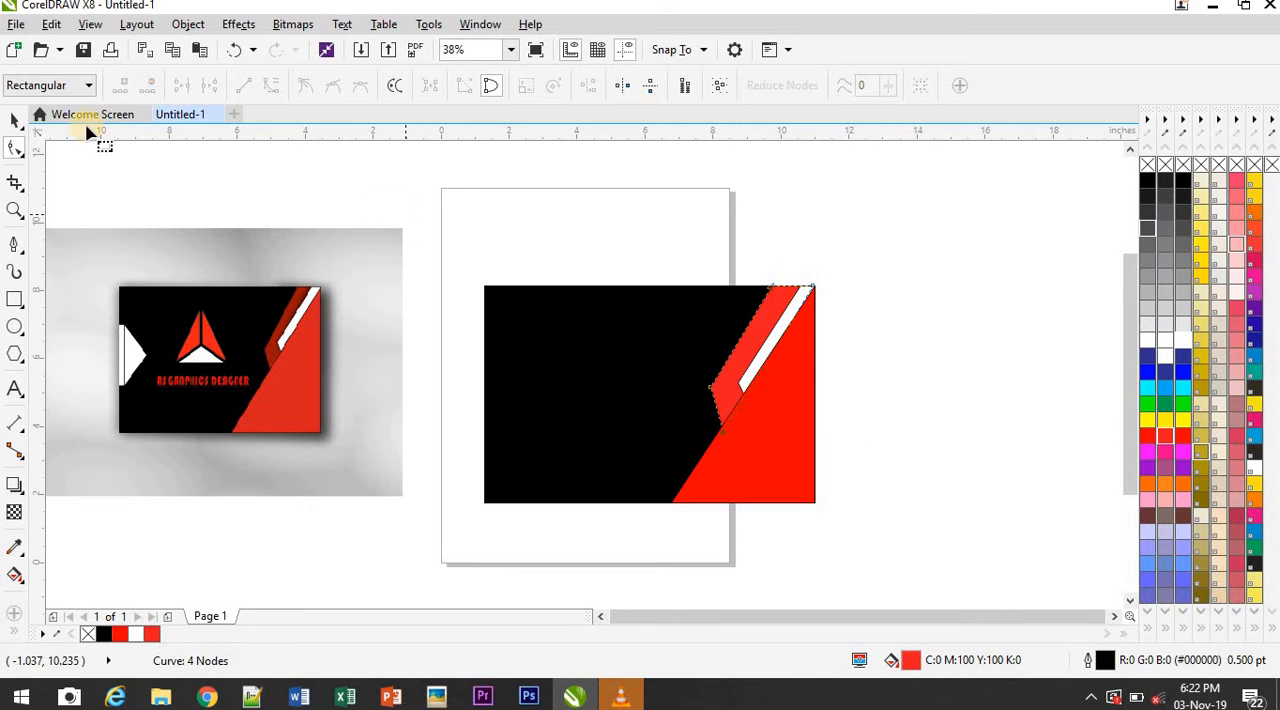
click(12, 120)
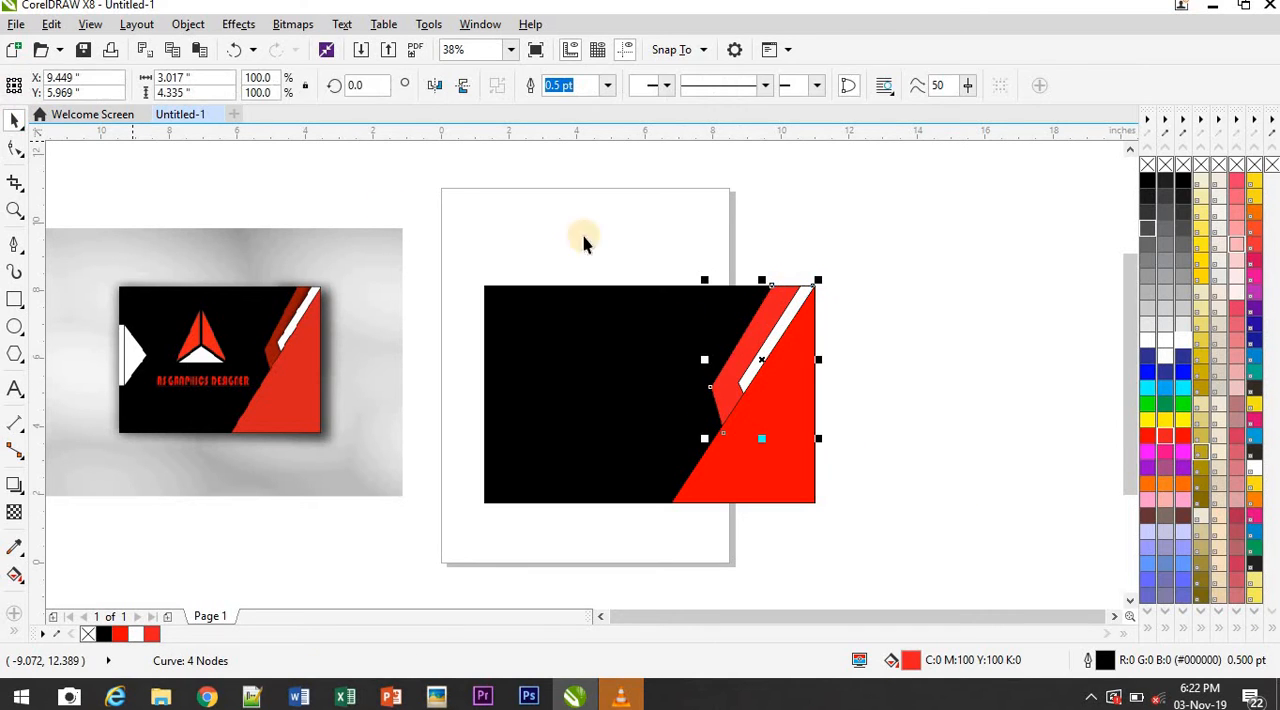
Add a drop shadow to the narrow white stripe, cast toward the neighbouring red stripe
click(902, 408)
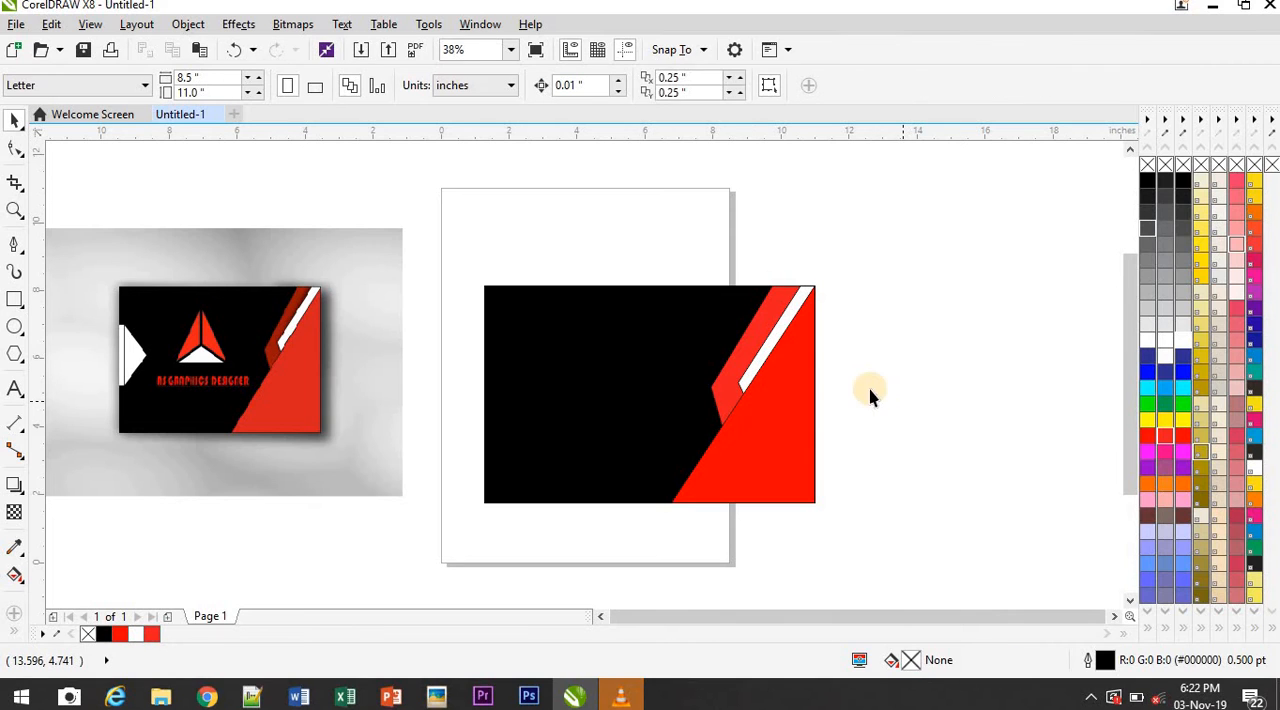
click(759, 364)
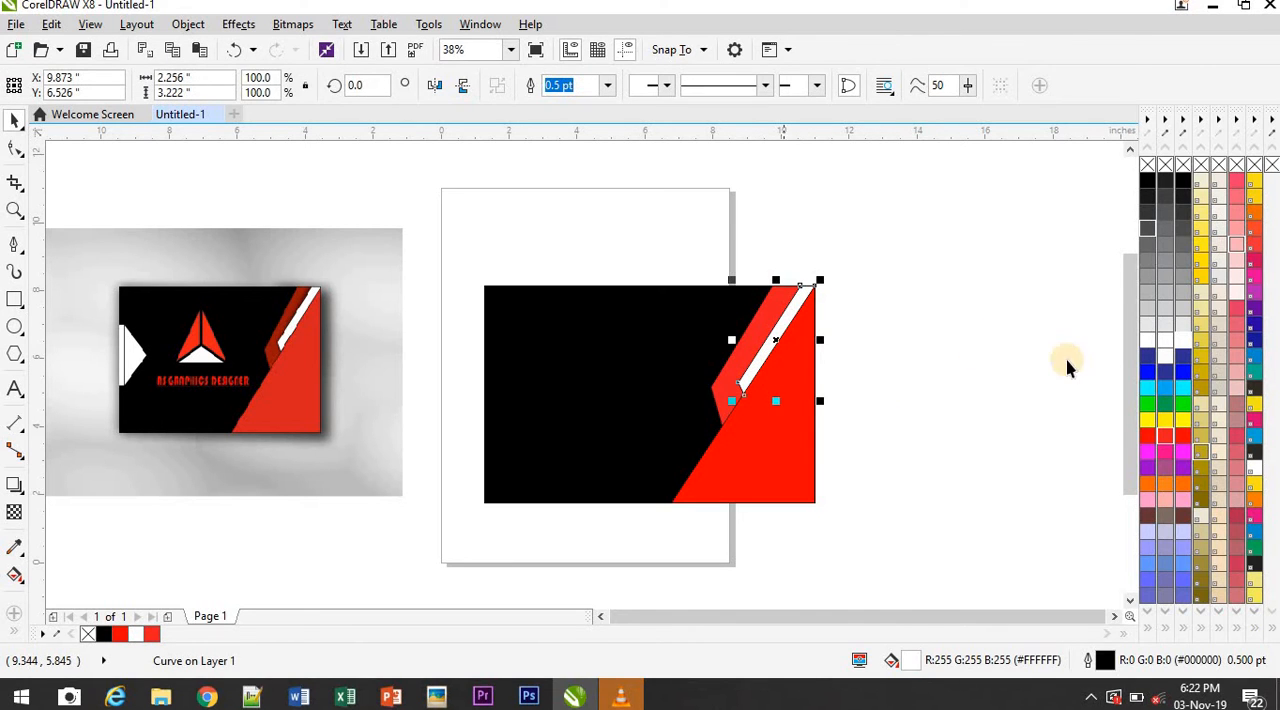
click(20, 492)
click(60, 487)
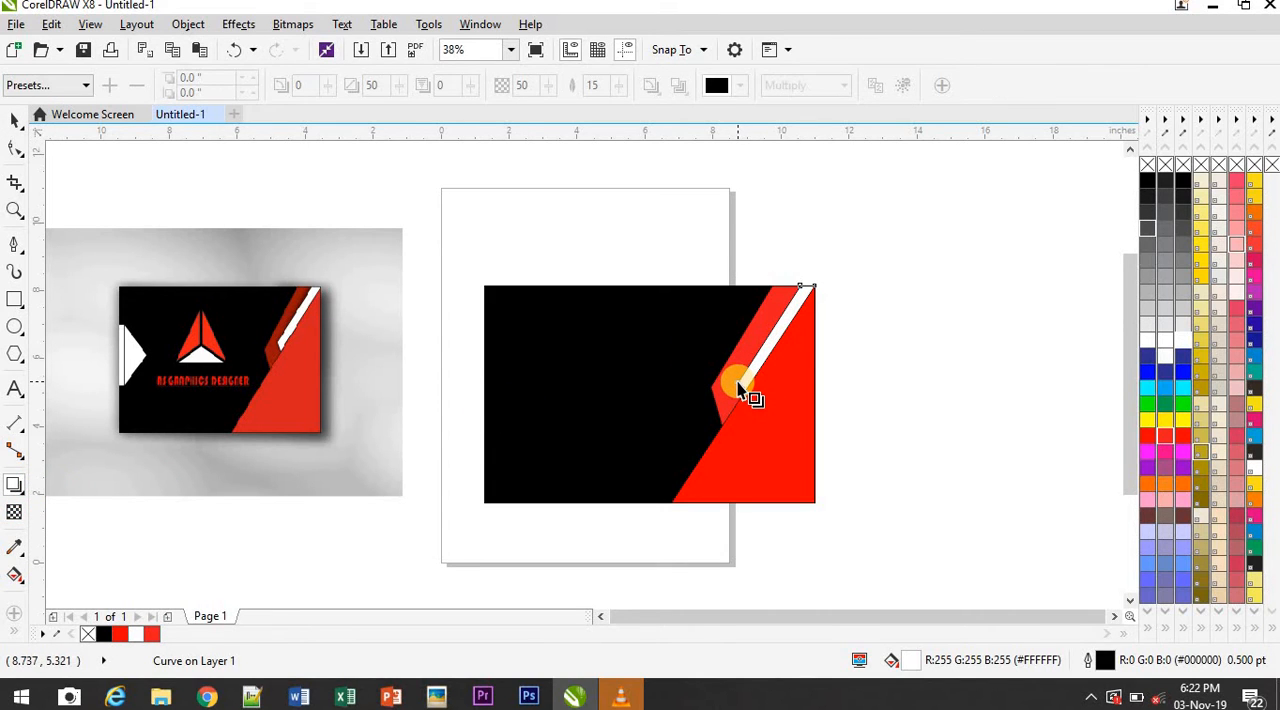
drag(737, 382, 766, 286)
click(985, 318)
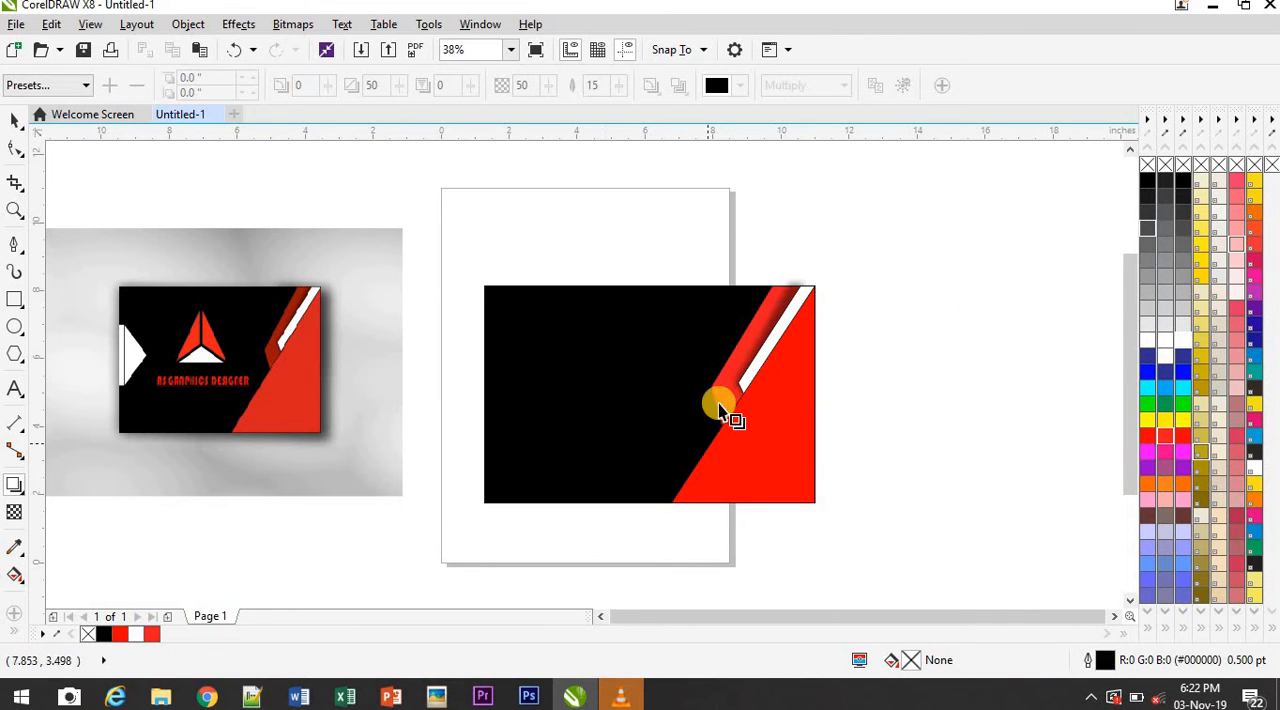
click(15, 126)
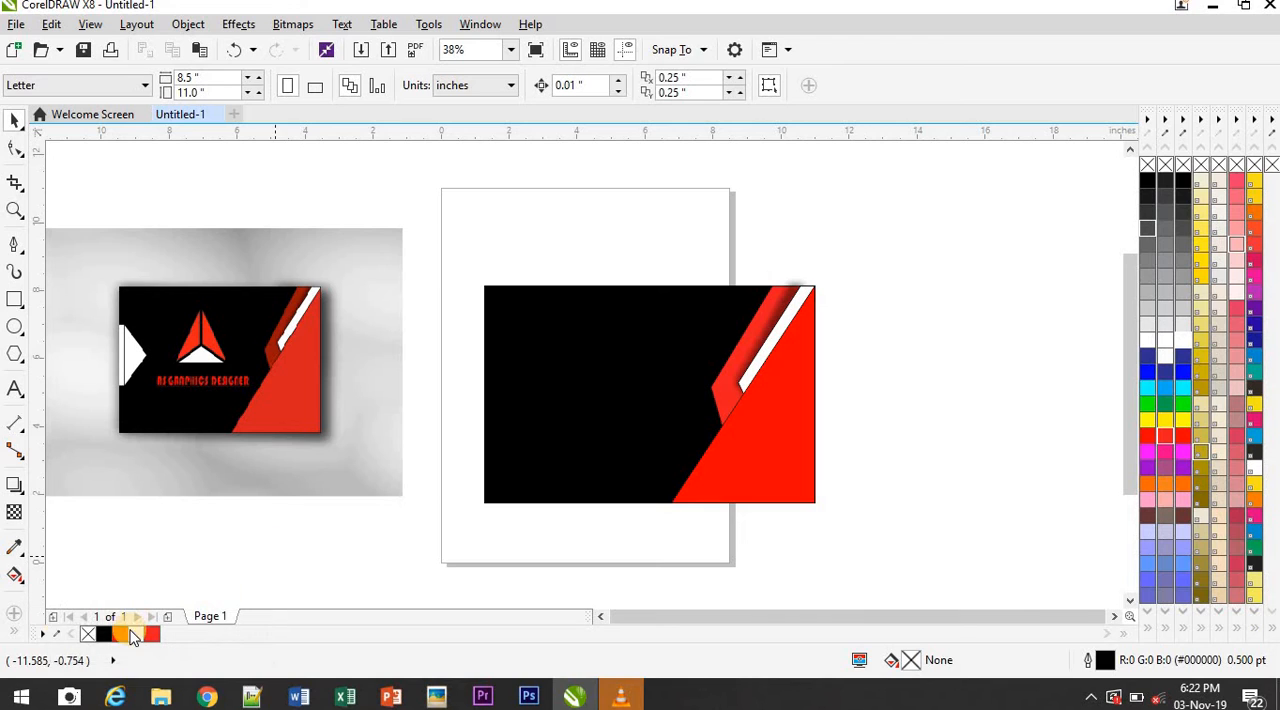
Sample the dark red (#991508) from the stripe in the reference image and fill the outer red stripe with it
click(56, 636)
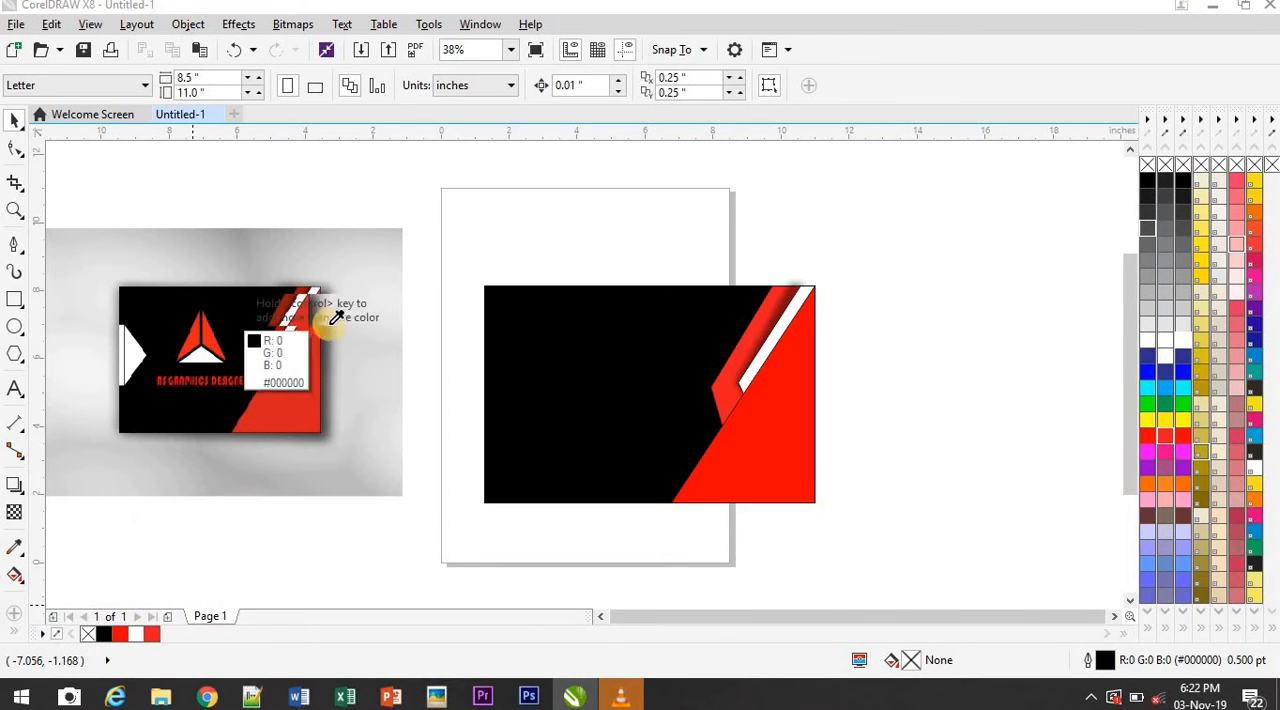
click(287, 312)
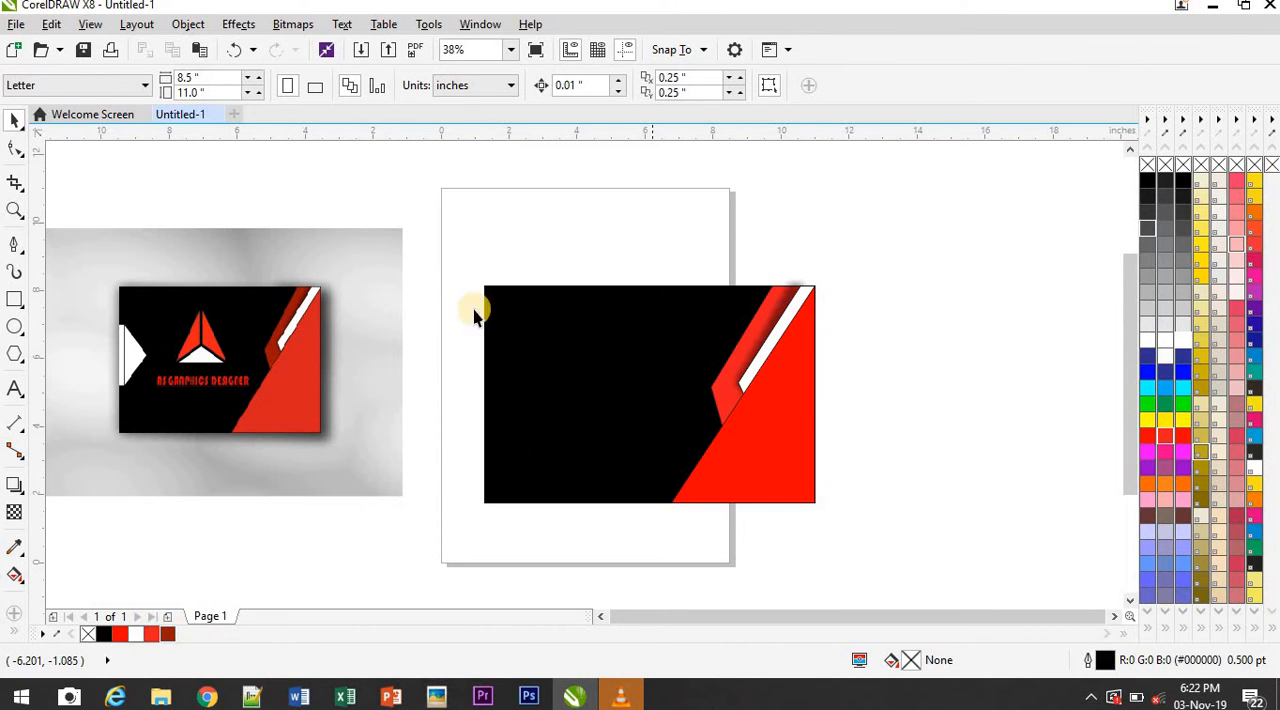
click(723, 382)
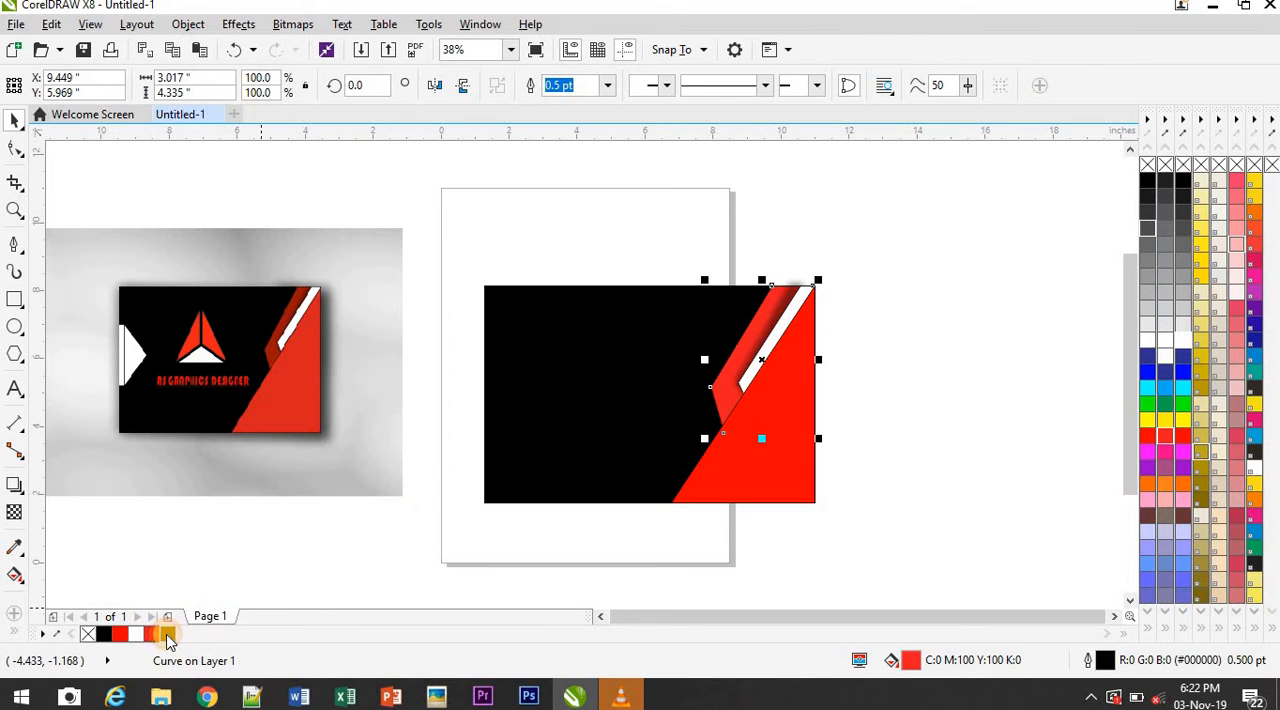
click(167, 636)
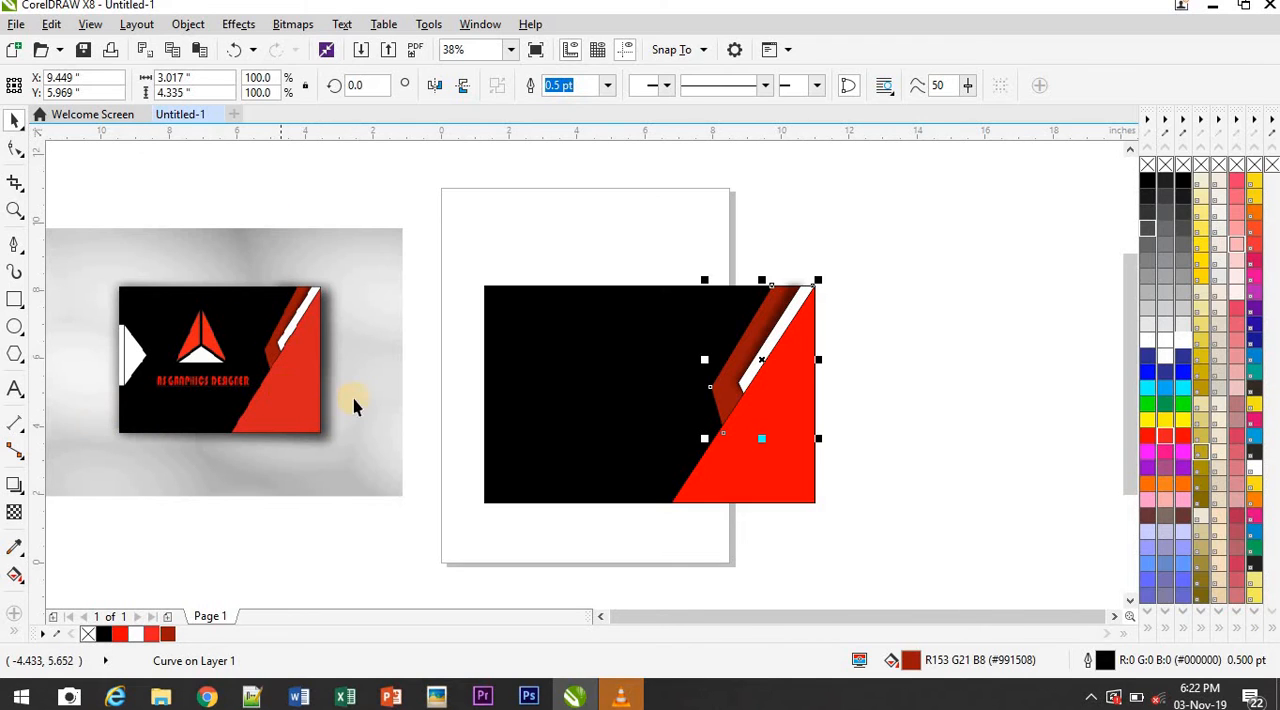
Sample the red (#D4201F) from the reference card's triangle and fill the large red triangle with it
click(803, 492)
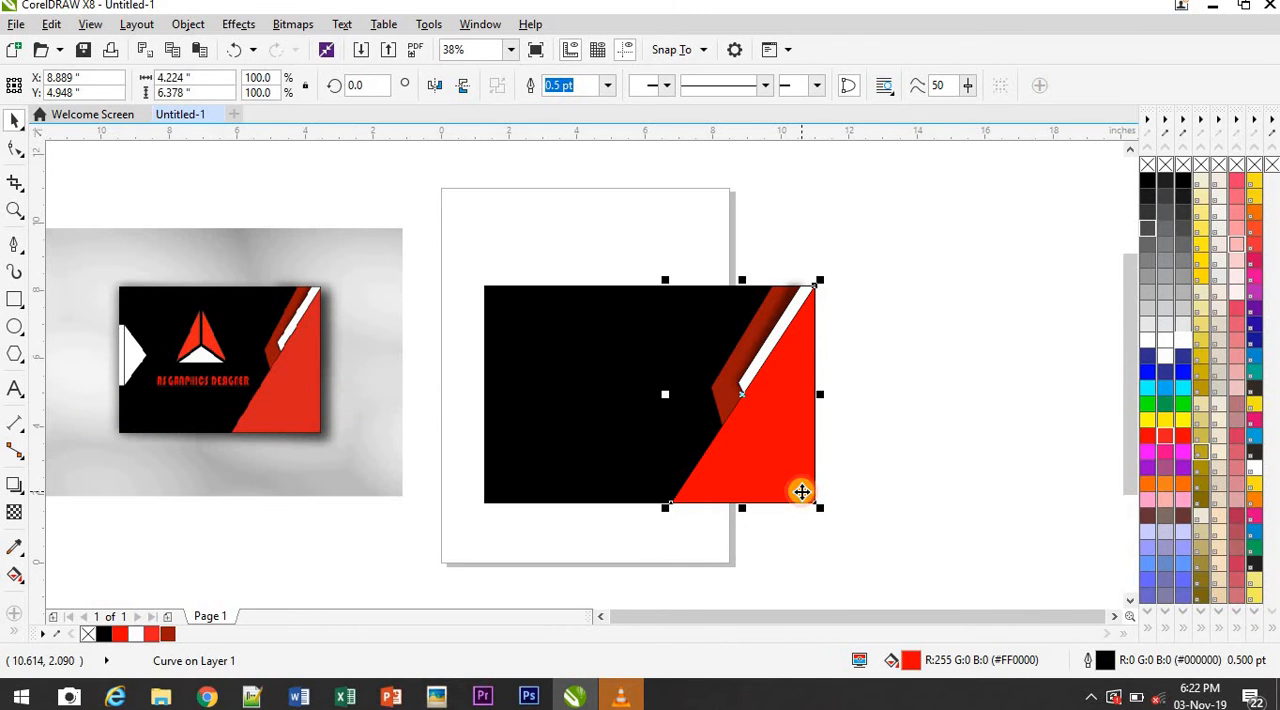
click(55, 634)
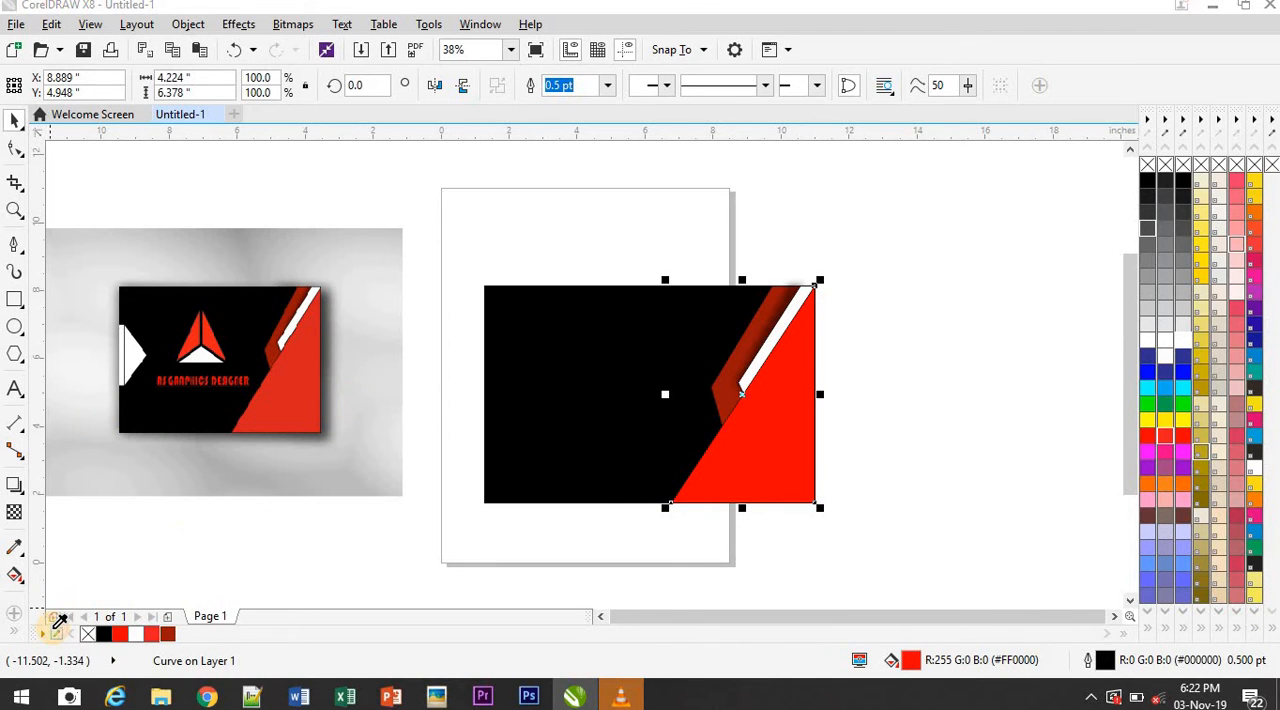
click(274, 398)
double_click(750, 446)
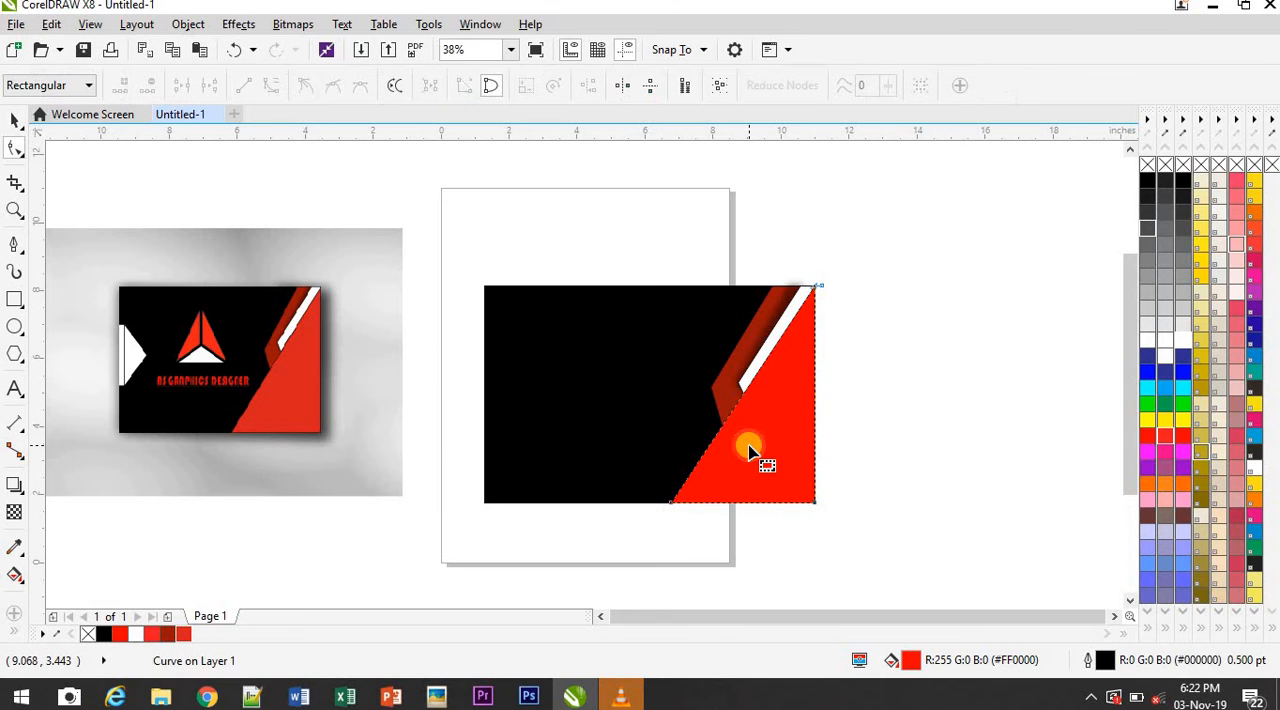
click(182, 635)
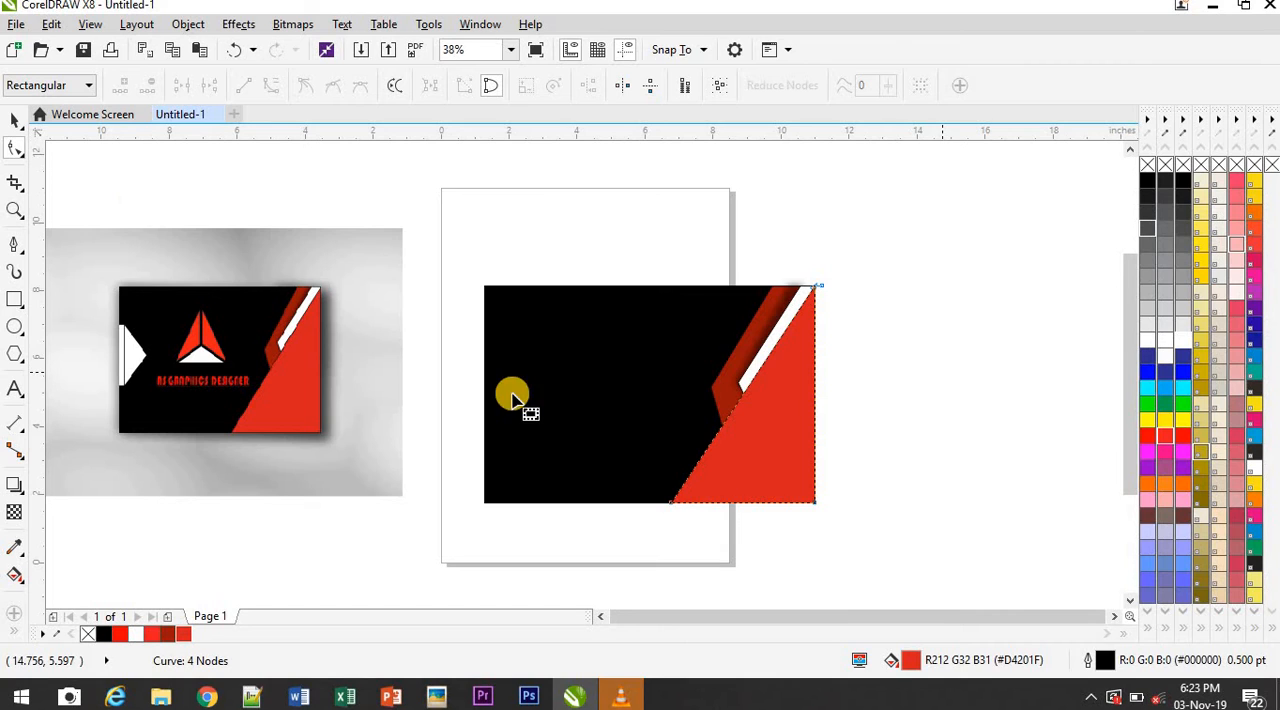
click(15, 120)
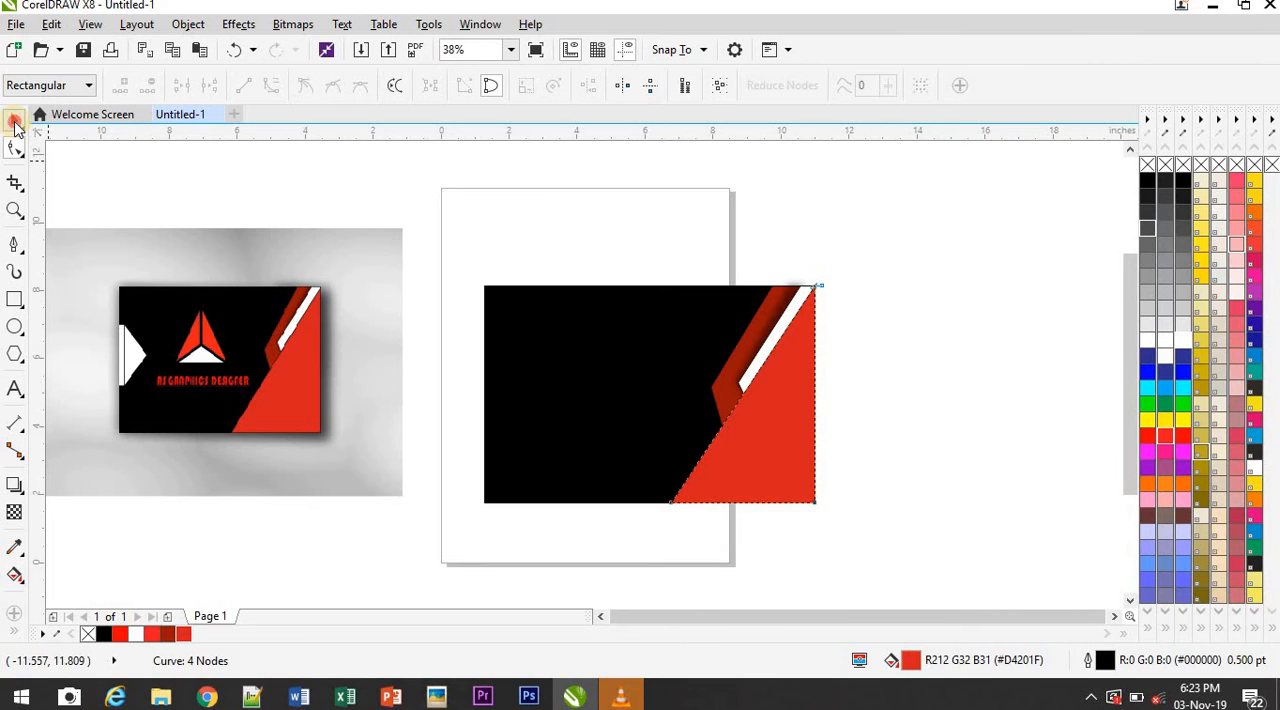
click(1039, 300)
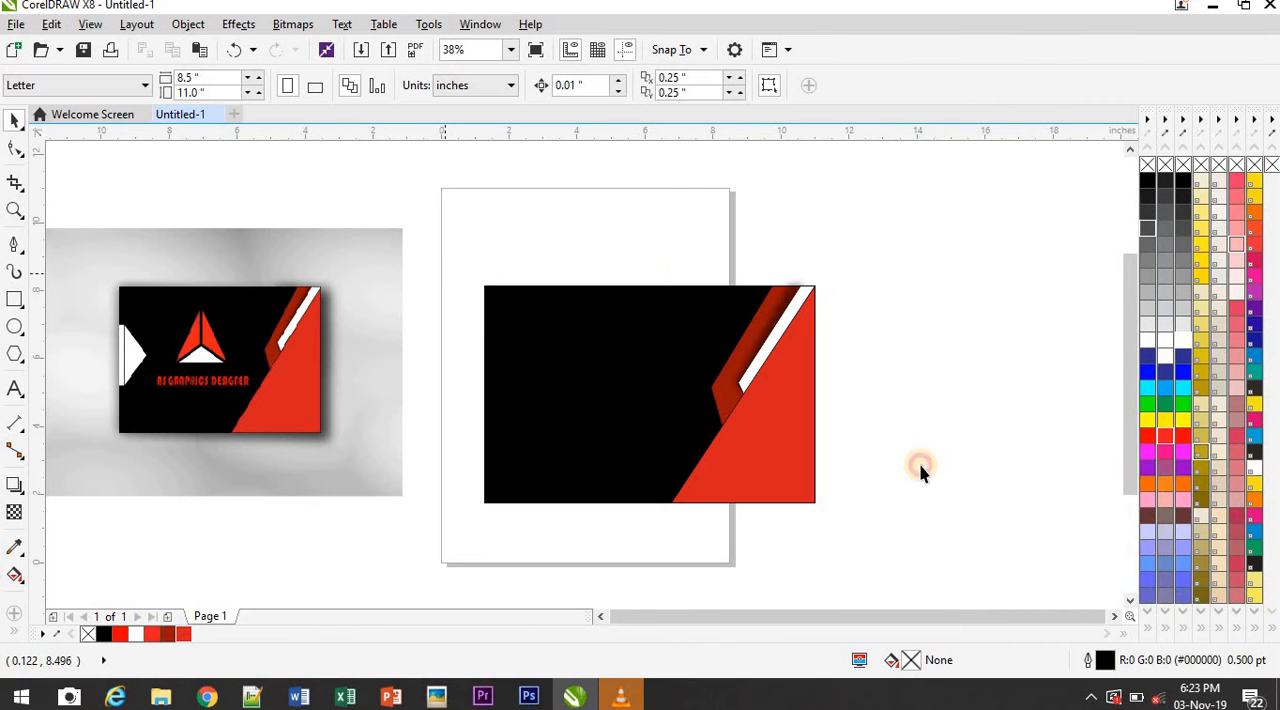
Group all the card's objects and move the group up to the page's upper edge
drag(920, 470, 941, 529)
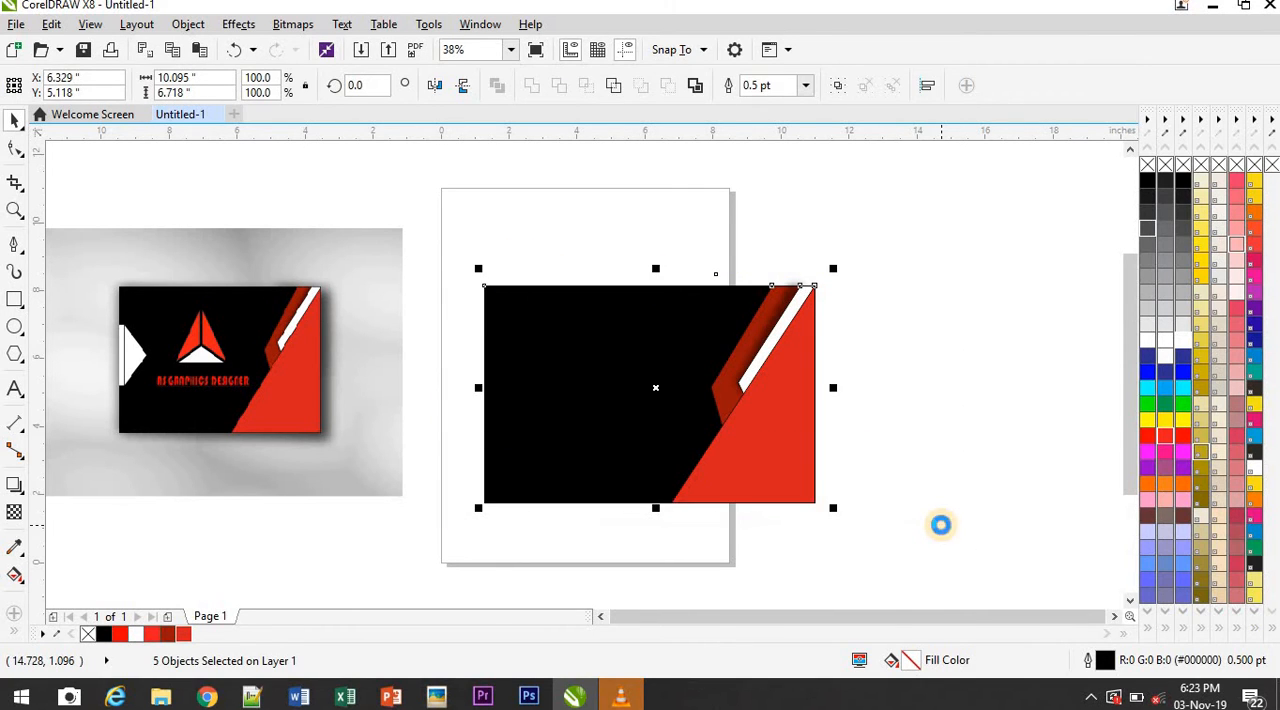
key(ctrl+g)
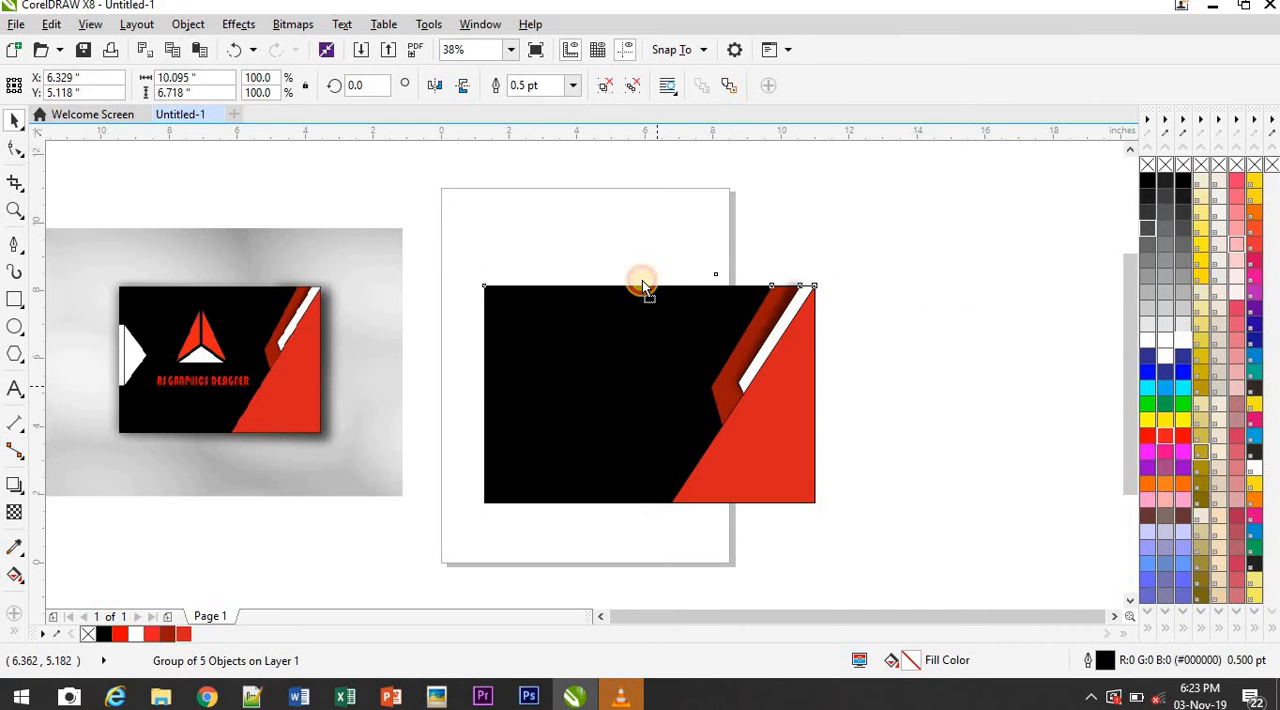
drag(640, 283, 621, 183)
click(969, 375)
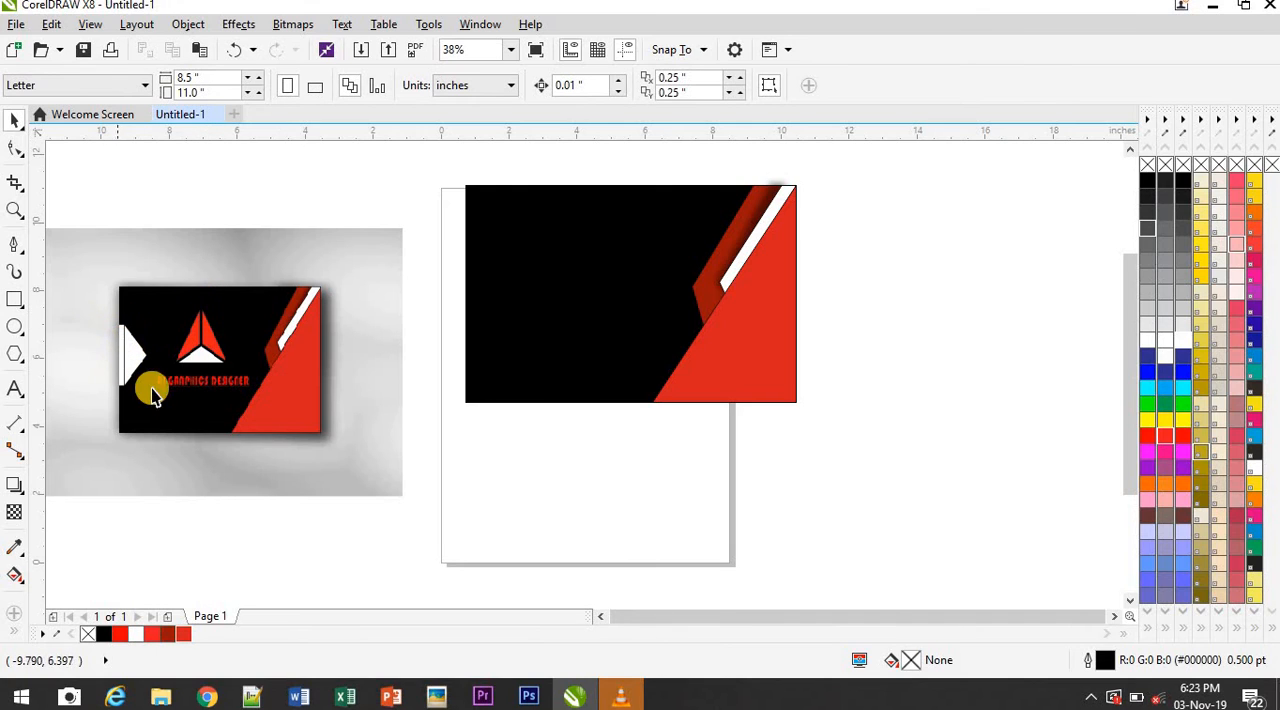
Draw a narrow upright rectangle about 0.55 by 3.31 in beside the card and a three-sided polygon about 3.6 by 4 in next to it
click(13, 305)
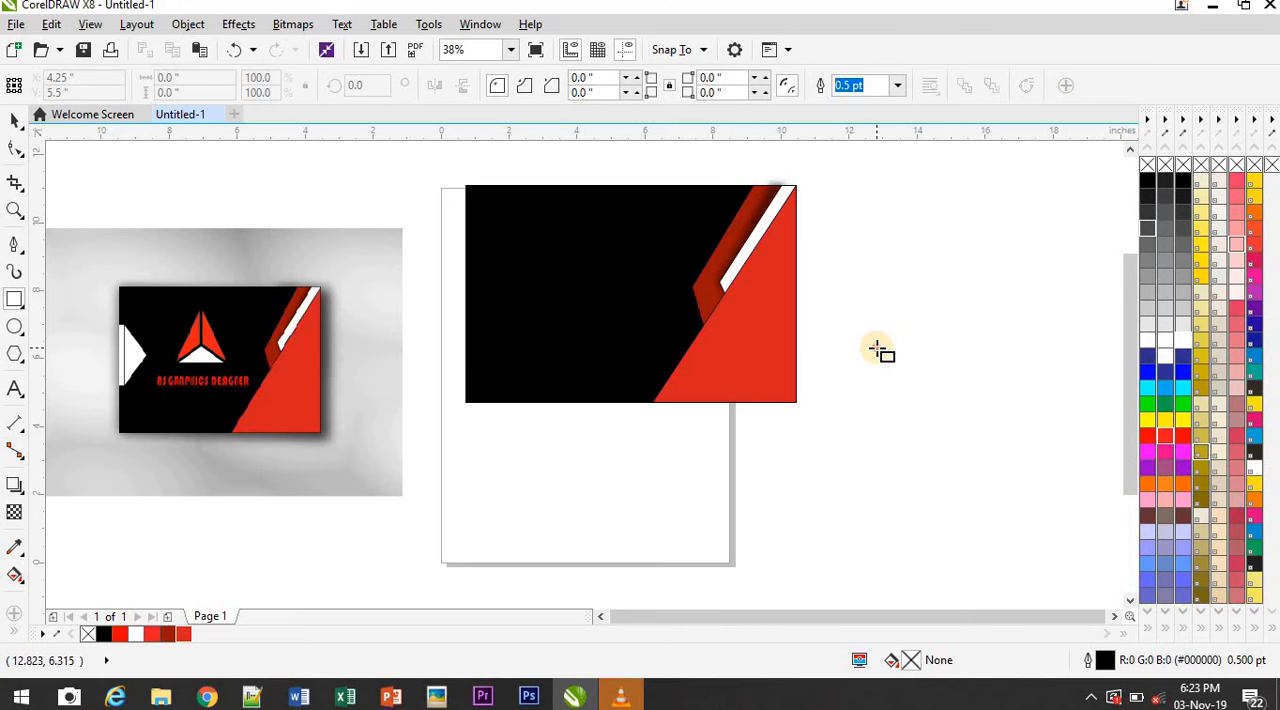
drag(877, 348, 895, 461)
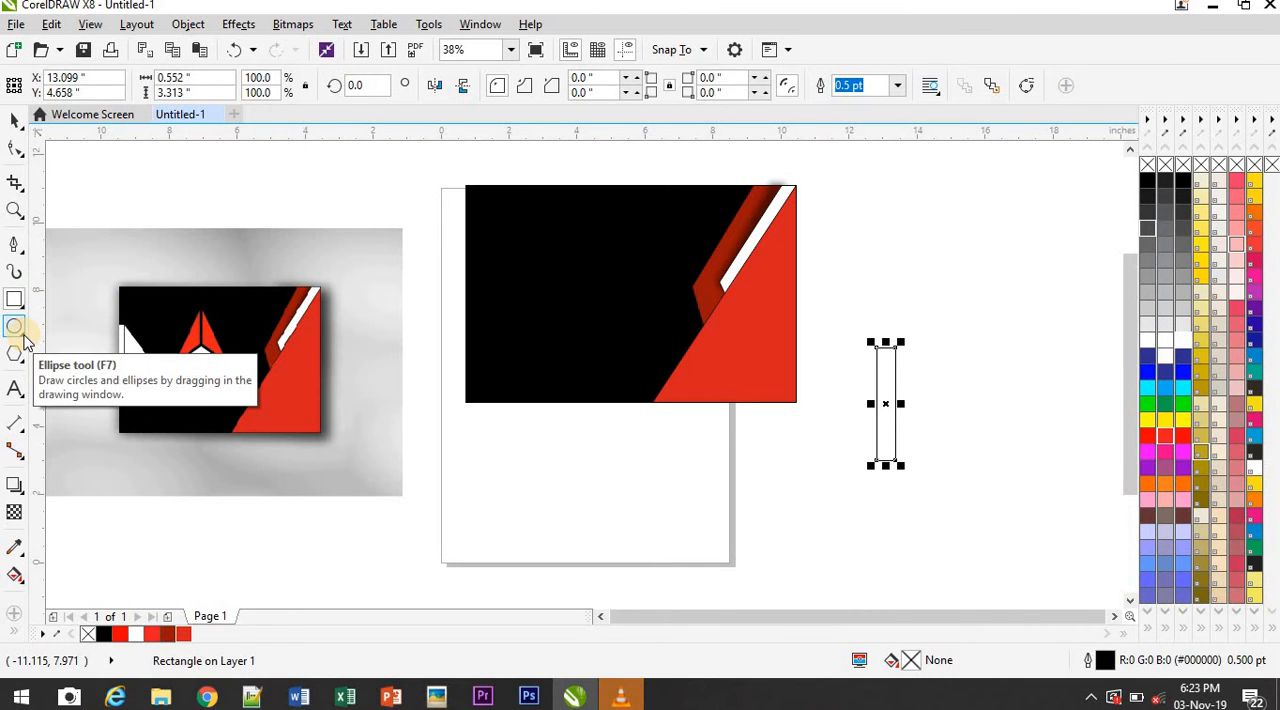
click(24, 364)
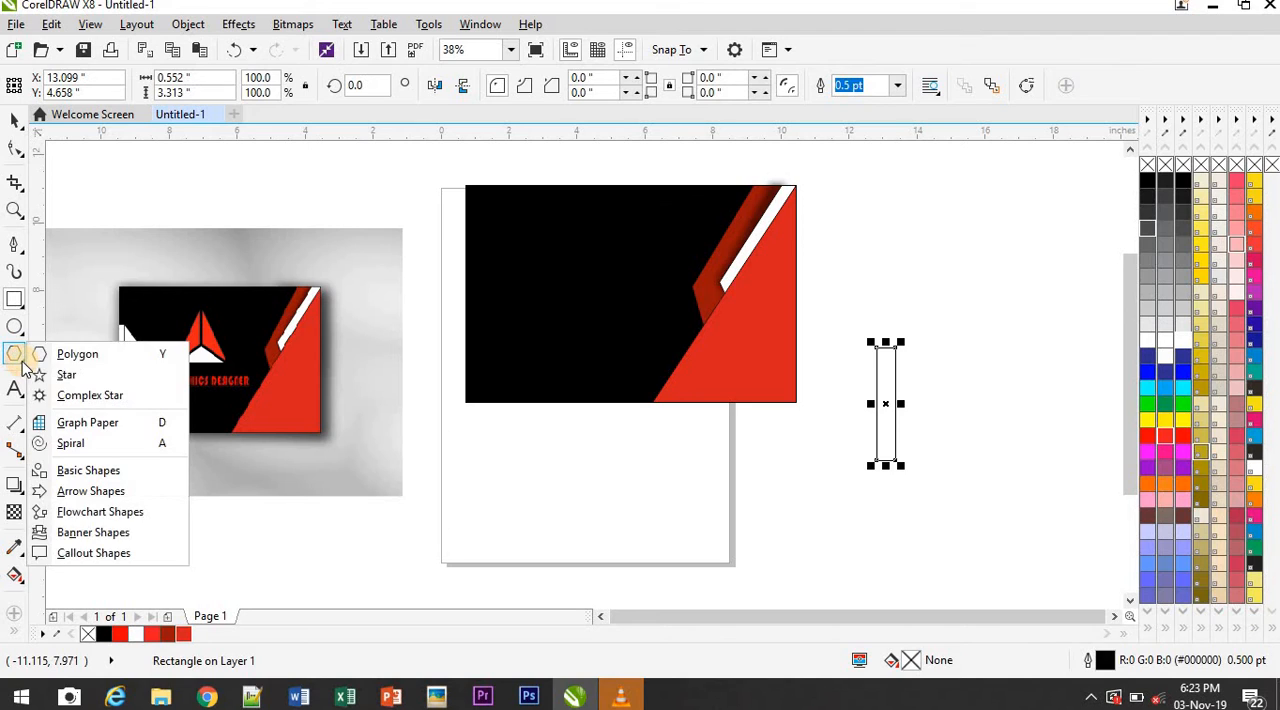
click(80, 355)
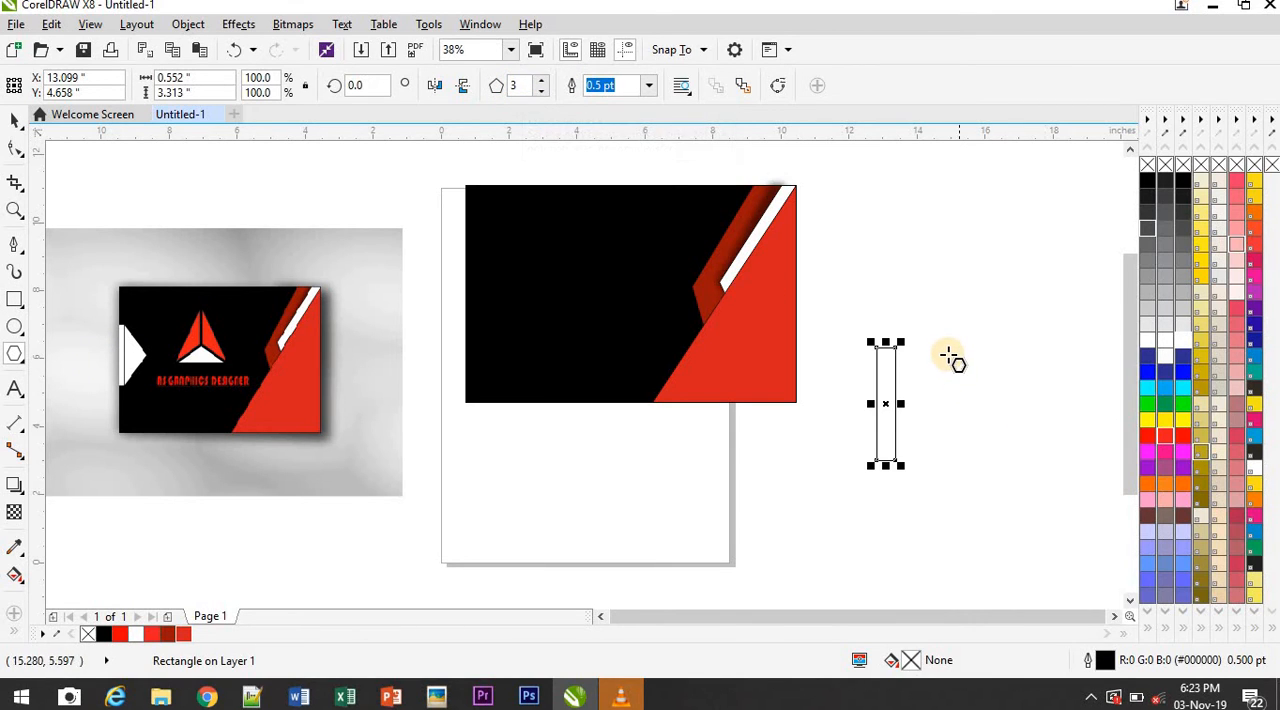
drag(950, 352, 1090, 536)
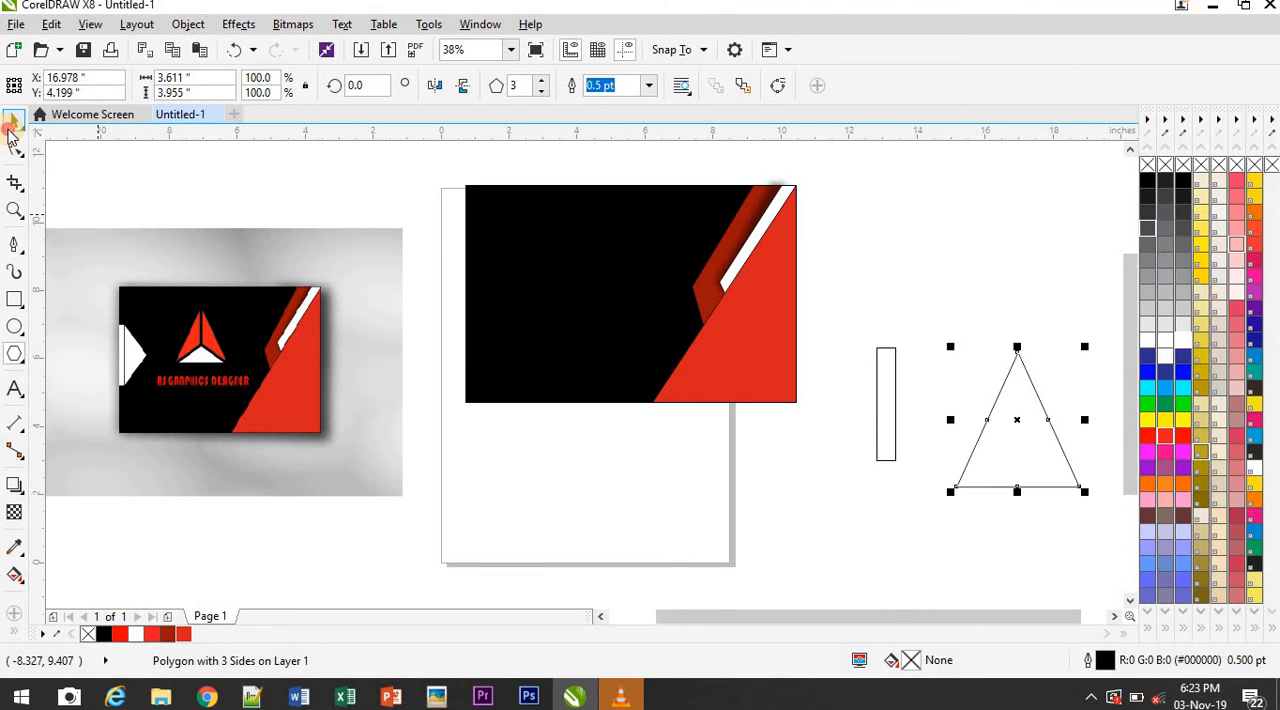
Rotate the triangle to about 270° so it points right and place its base against the rectangle's right edge
click(12, 123)
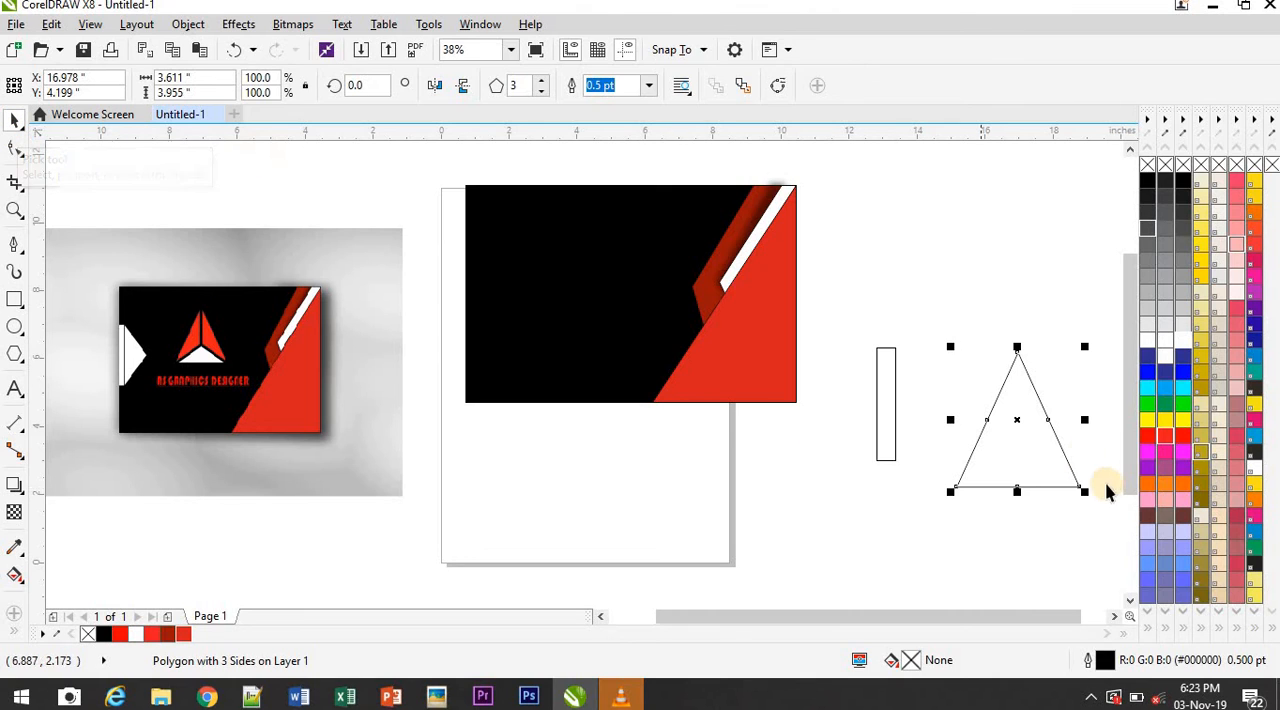
click(1011, 452)
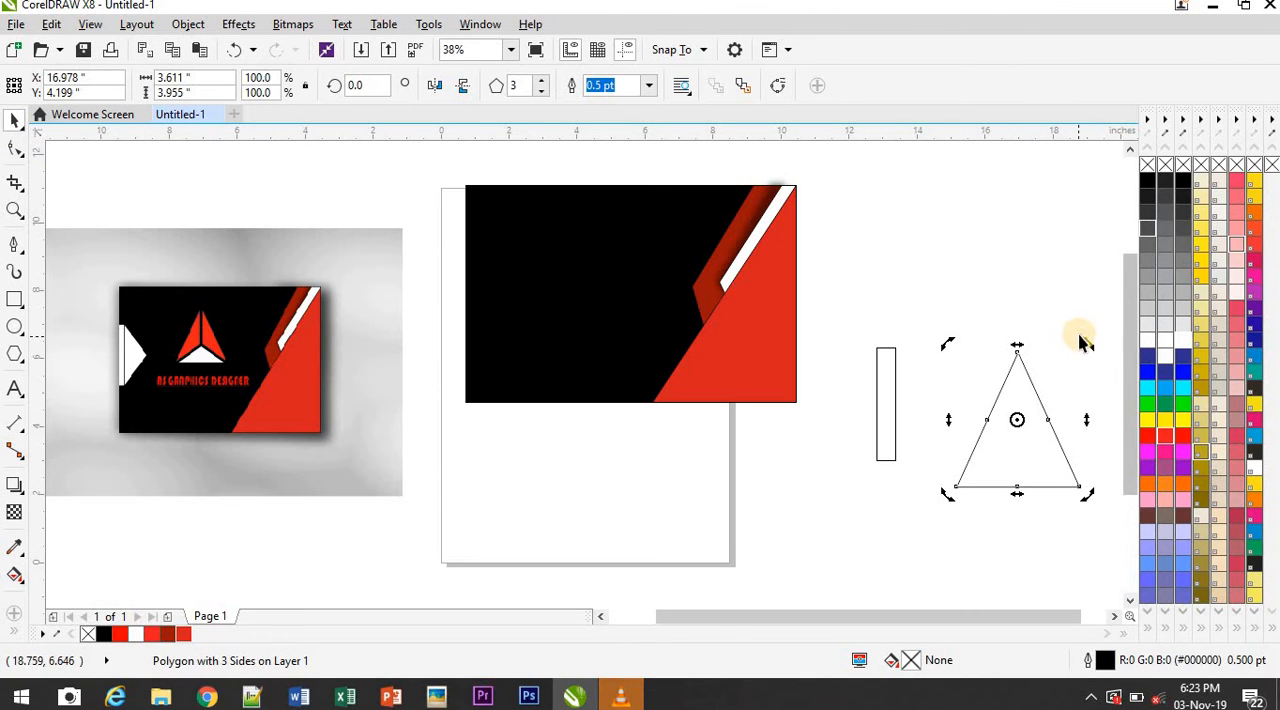
drag(1089, 340, 1049, 506)
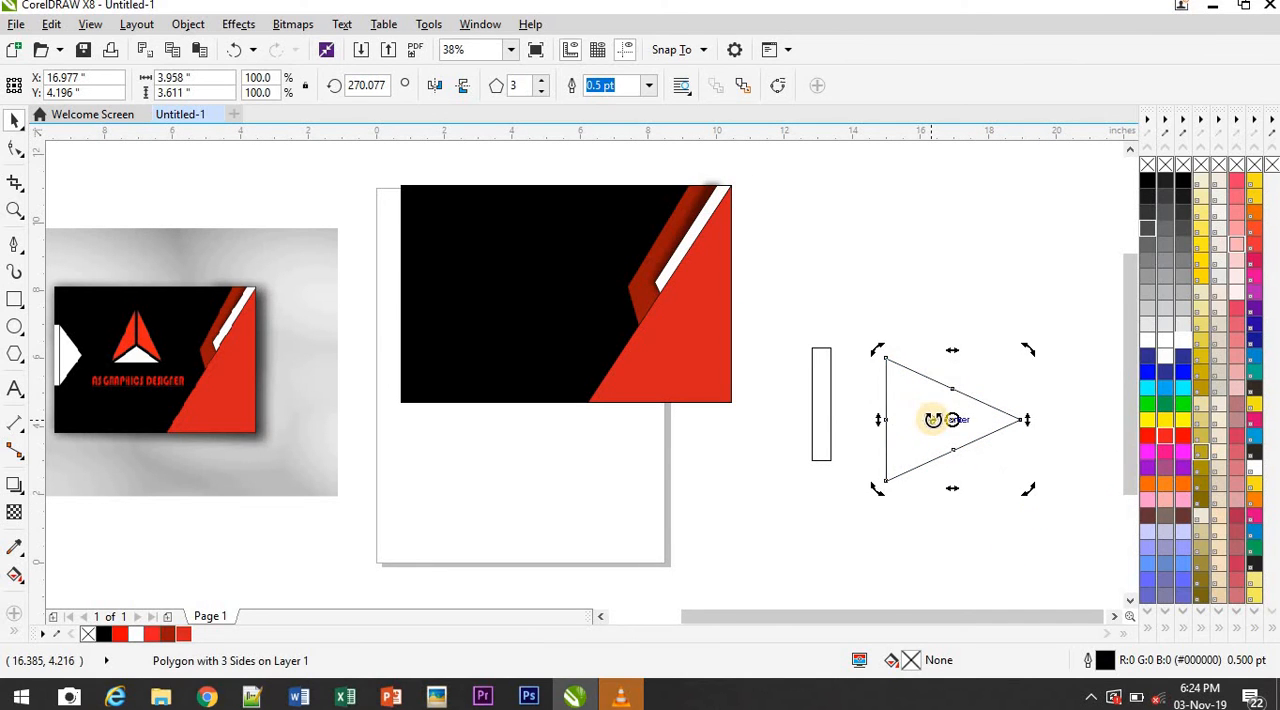
drag(921, 417, 876, 410)
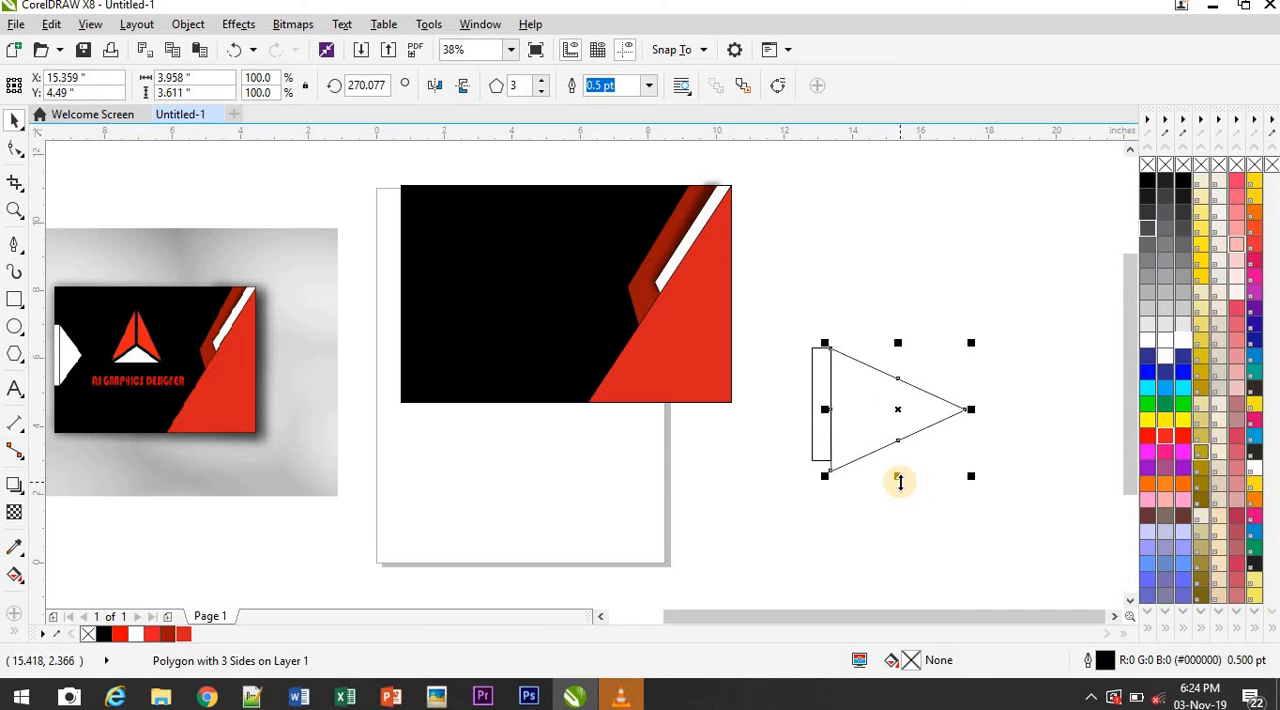
Reduce the triangle's height to about 3.3 in to match the rectangle and shorten its width to about 2.65 in
drag(899, 481, 899, 472)
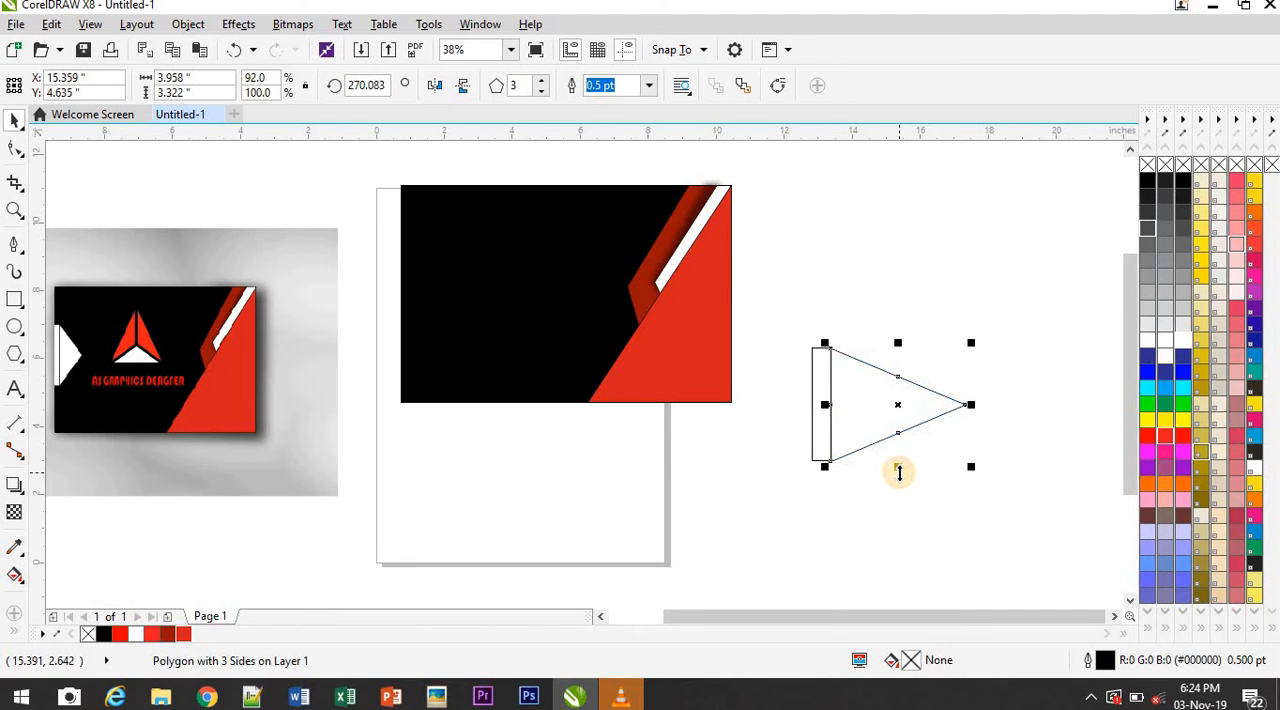
click(1006, 560)
click(866, 415)
drag(897, 465, 897, 465)
click(1000, 498)
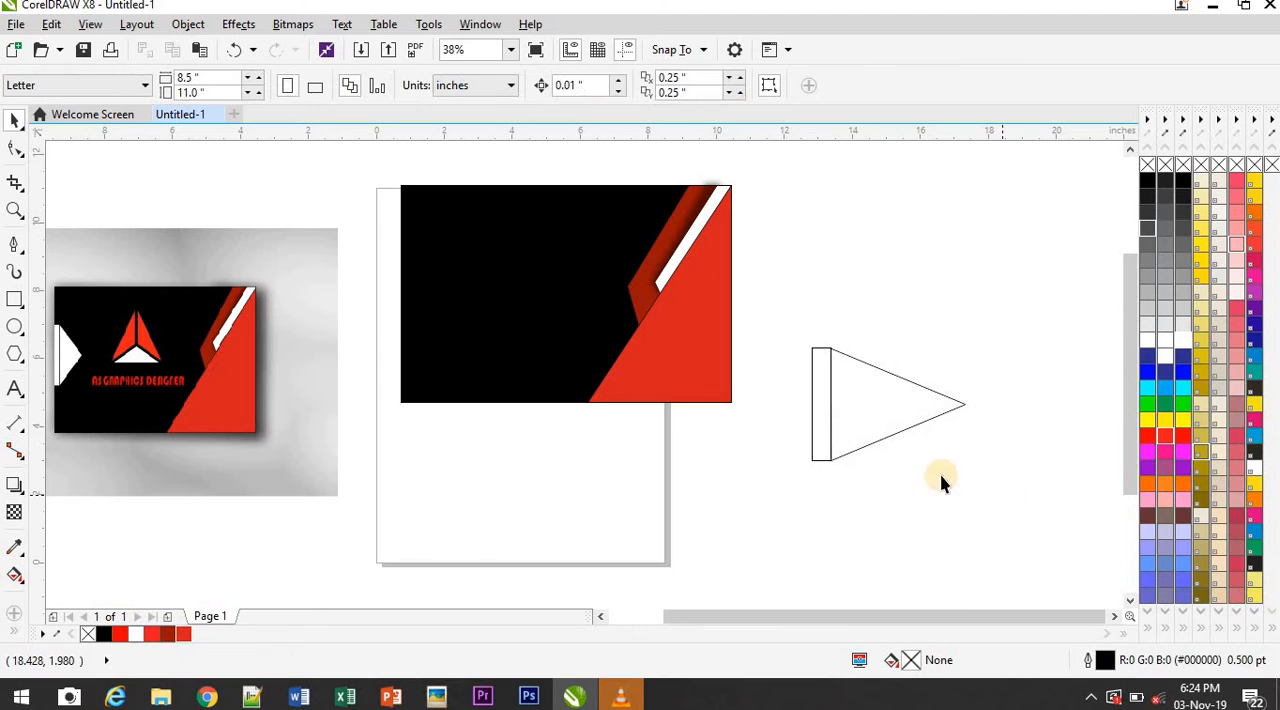
click(886, 397)
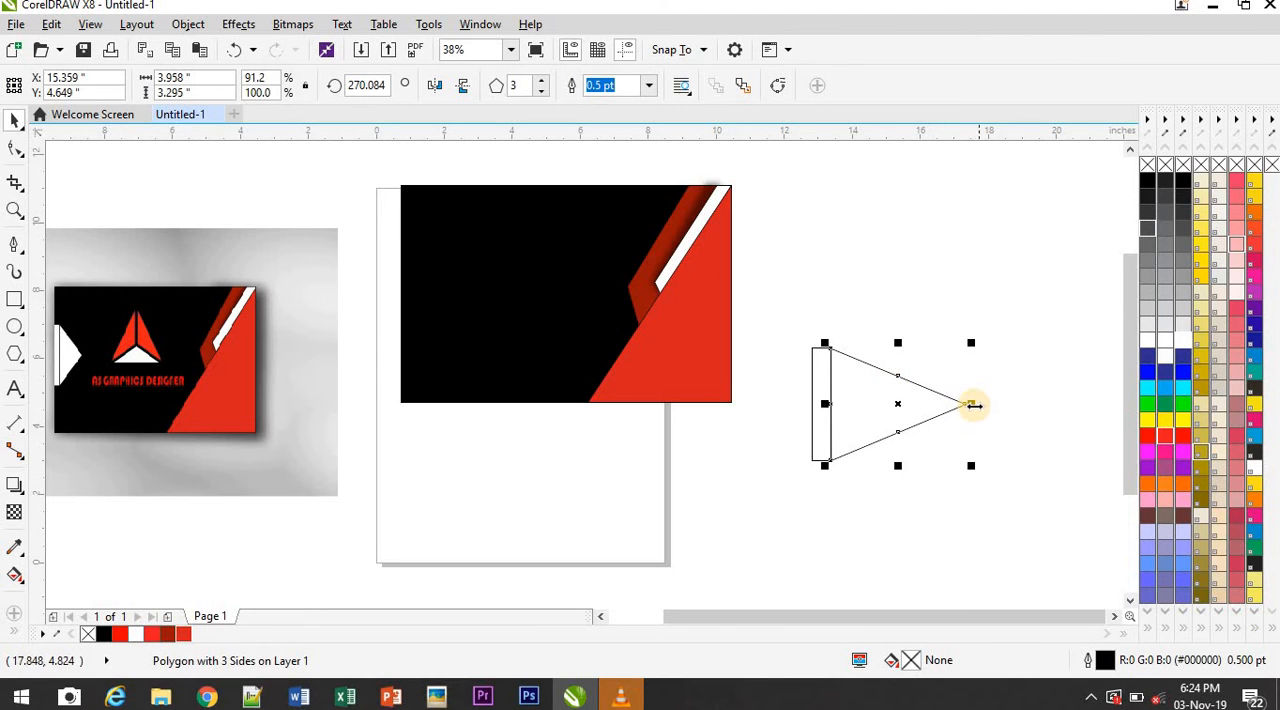
drag(970, 405, 922, 406)
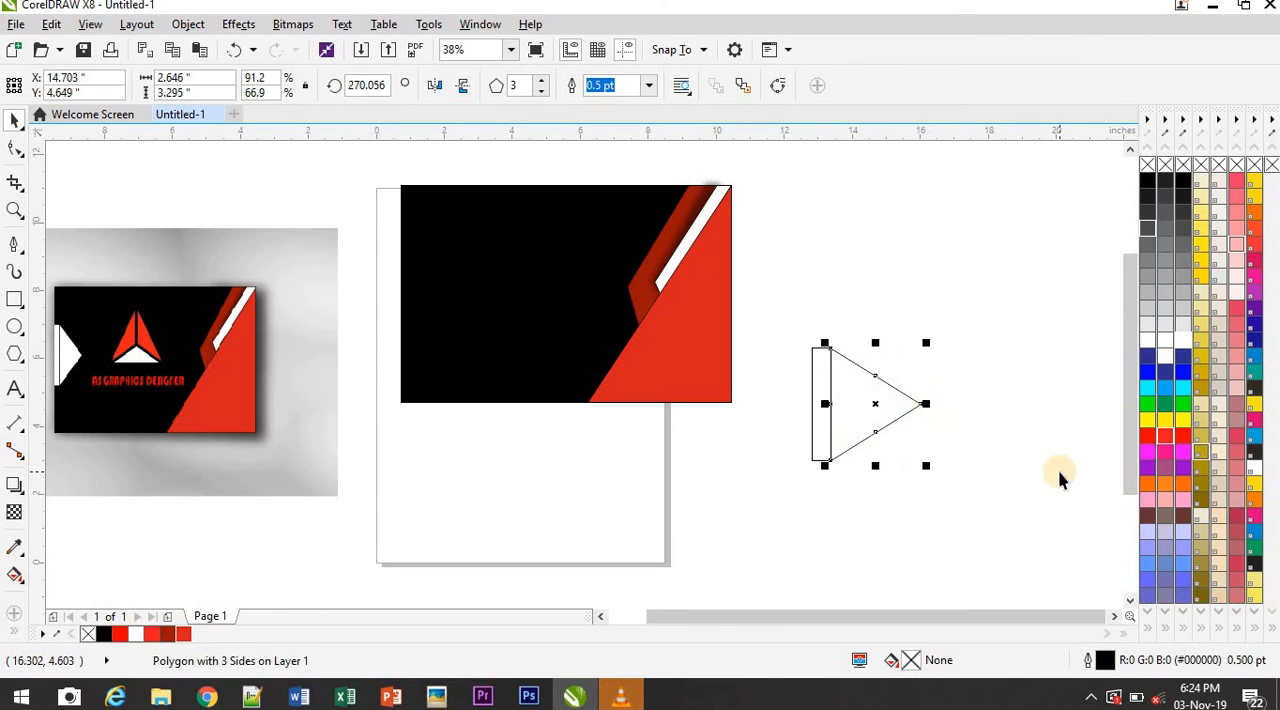
click(743, 378)
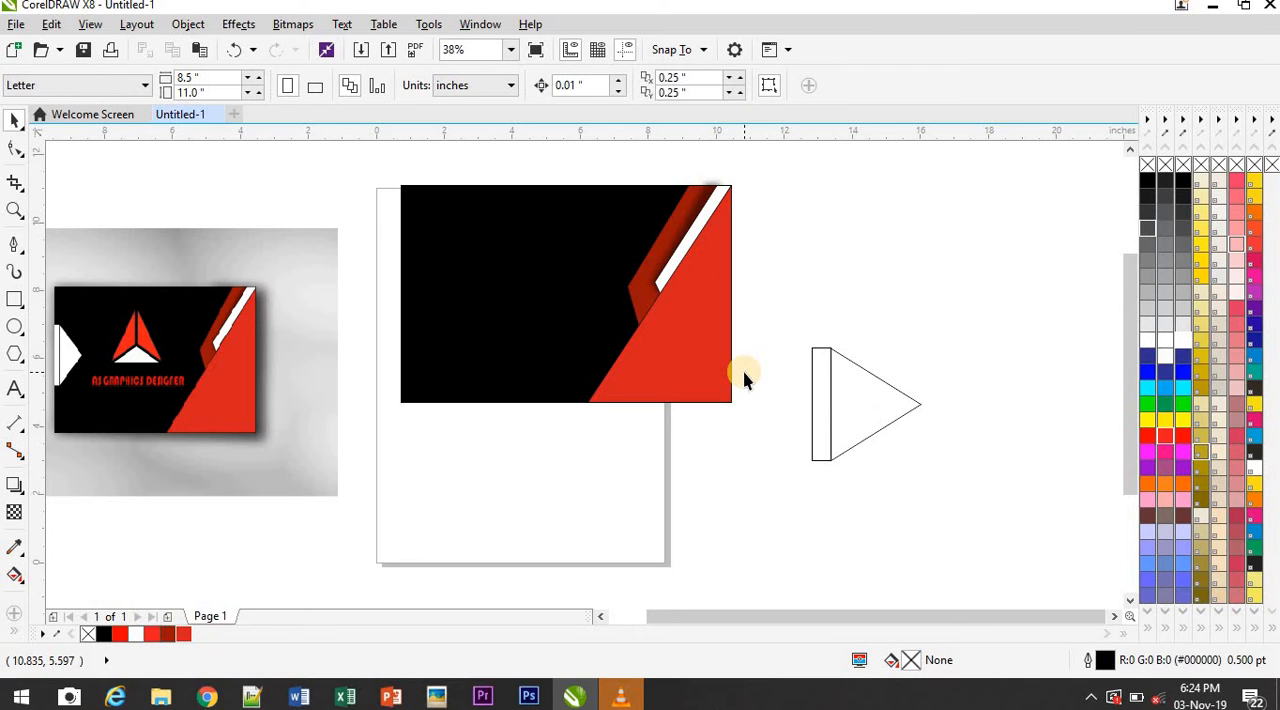
Weld the narrow rectangle and the triangle into one arrow-like shape
drag(789, 345, 963, 489)
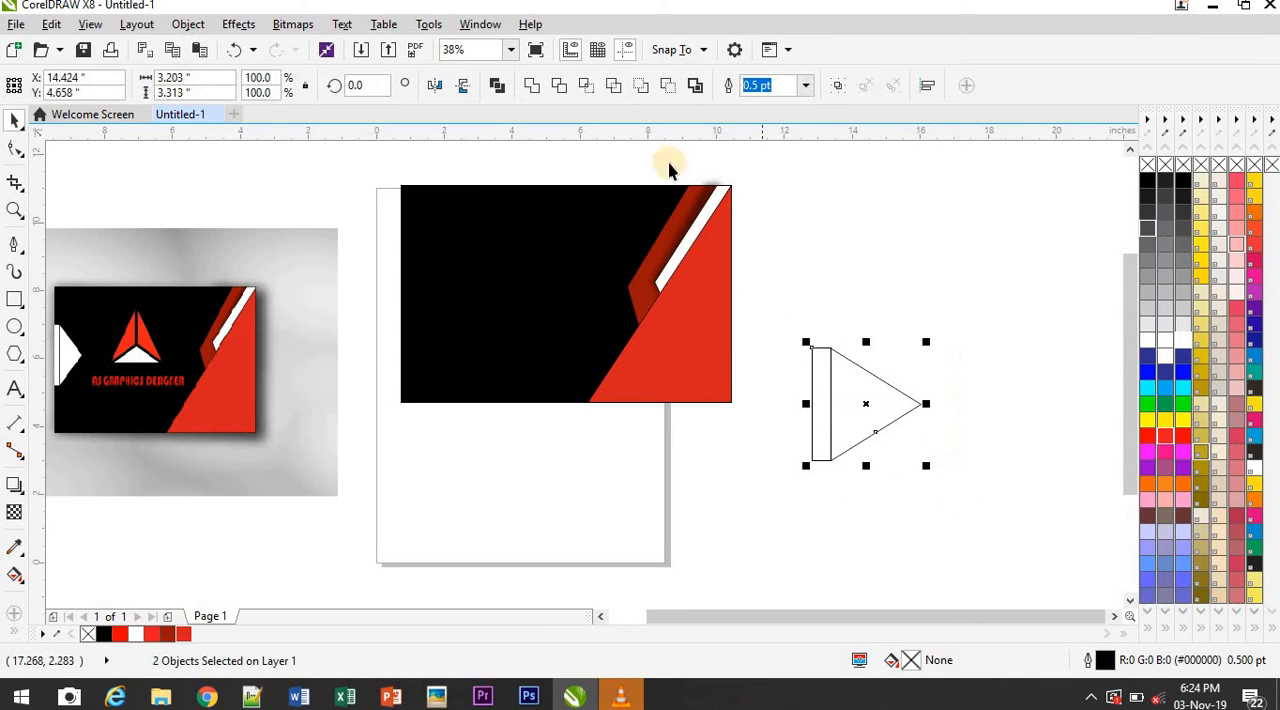
click(523, 94)
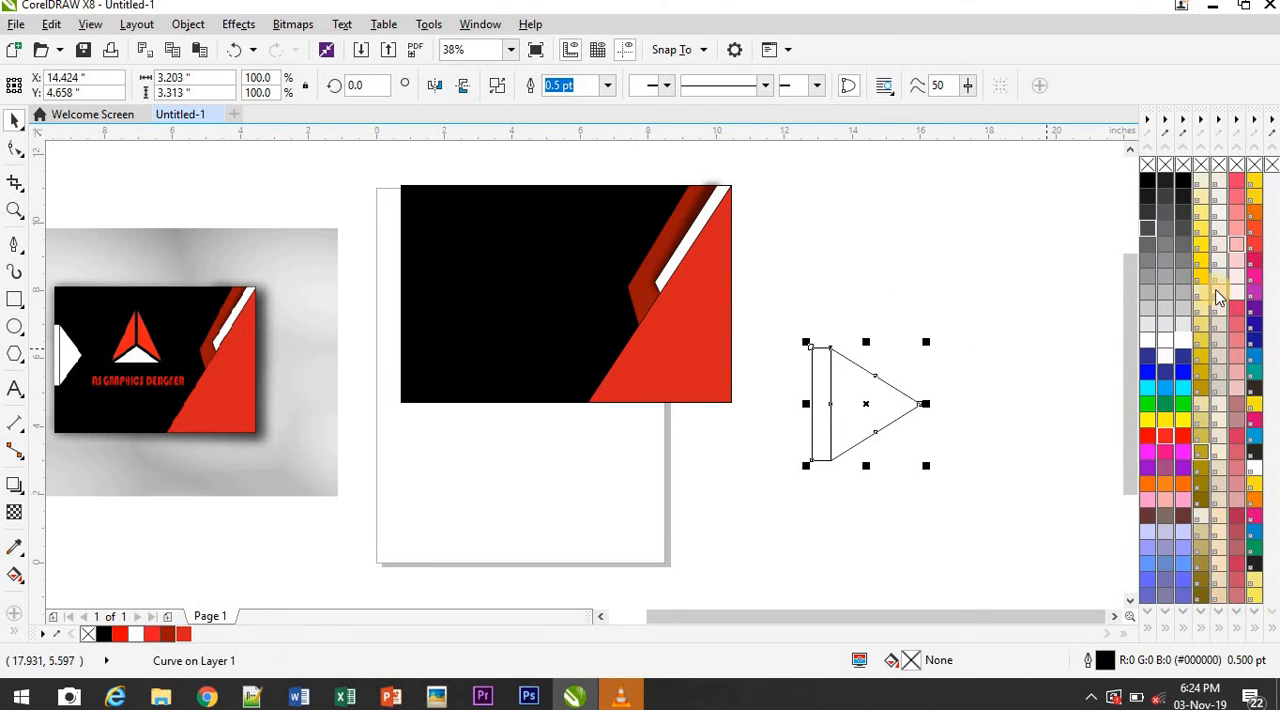
Fill the arrow shape white, move it onto the black card and scale it proportionally to about 2.29 by 2.37 in
click(1185, 342)
drag(869, 397, 489, 314)
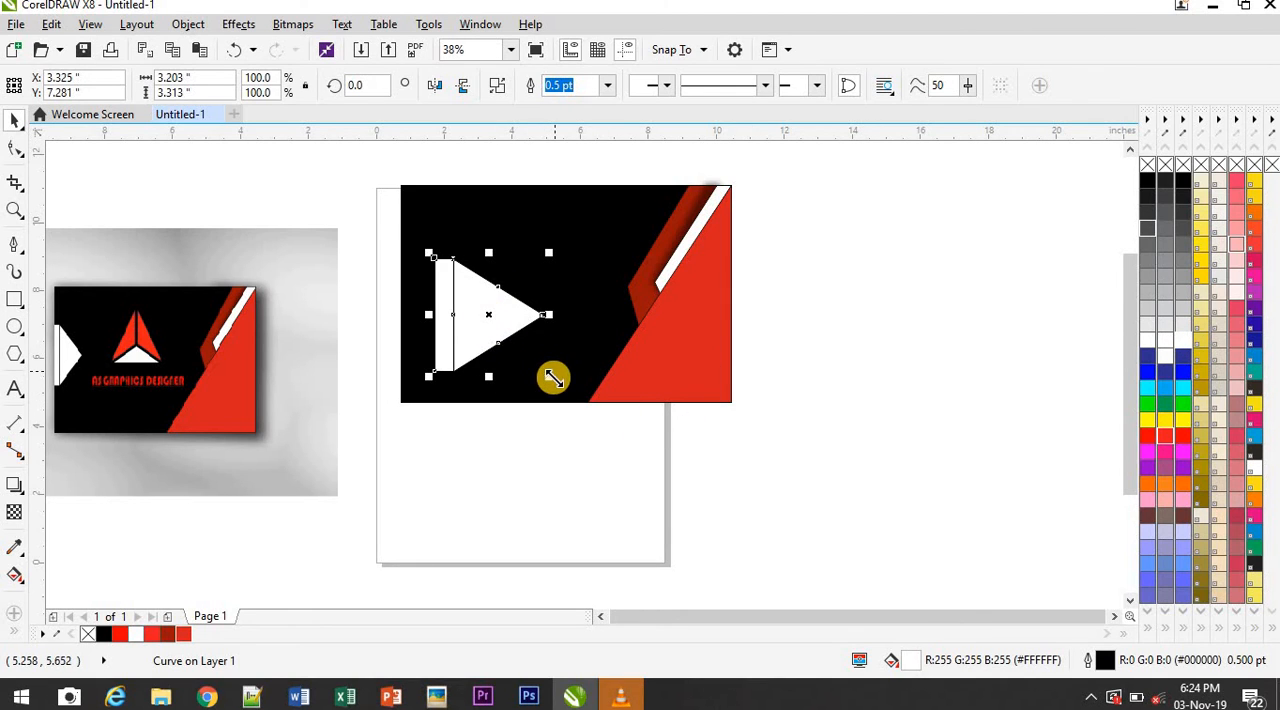
drag(537, 372, 506, 340)
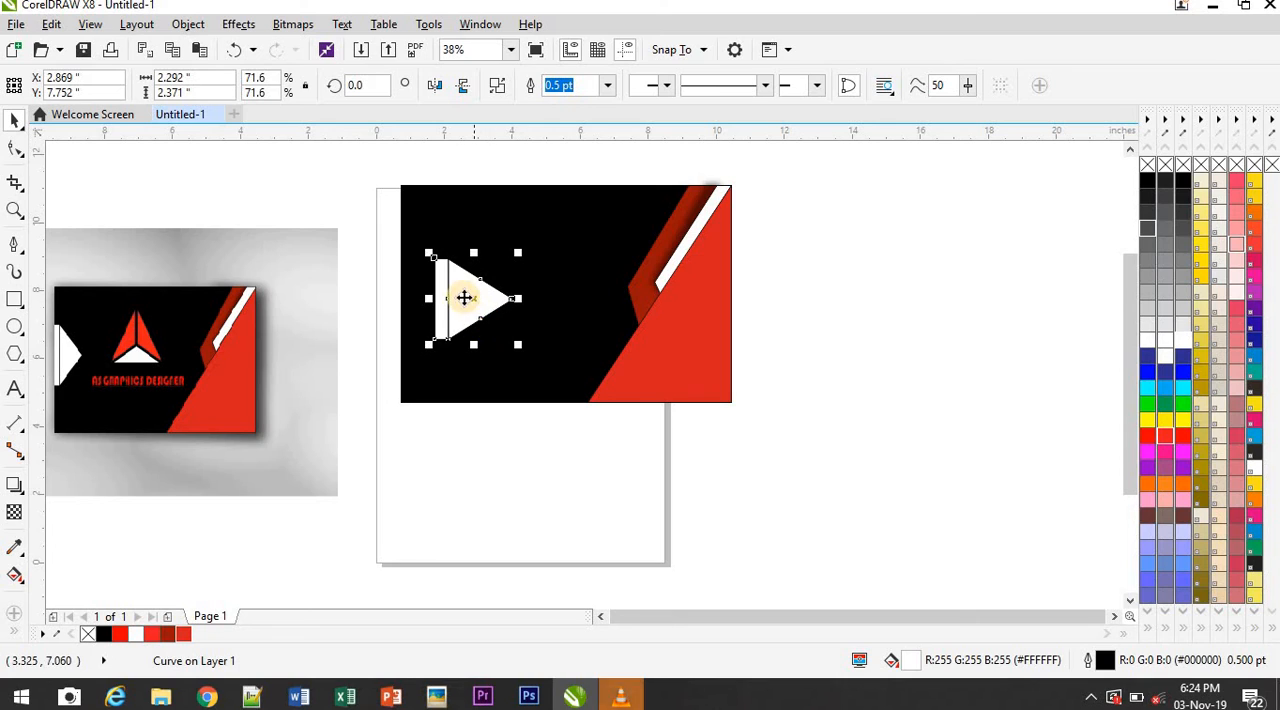
Place the white arrow shape against the card's left edge and shorten its width slightly from the tip side
drag(450, 300, 429, 286)
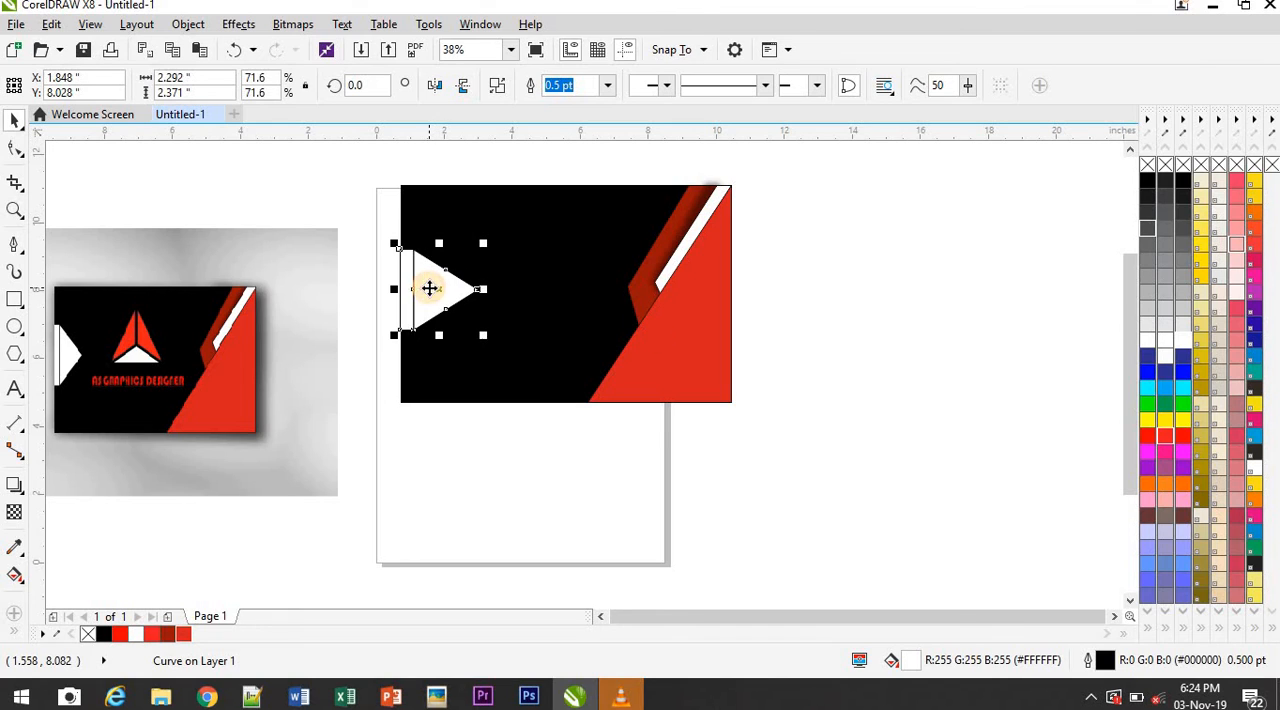
click(974, 337)
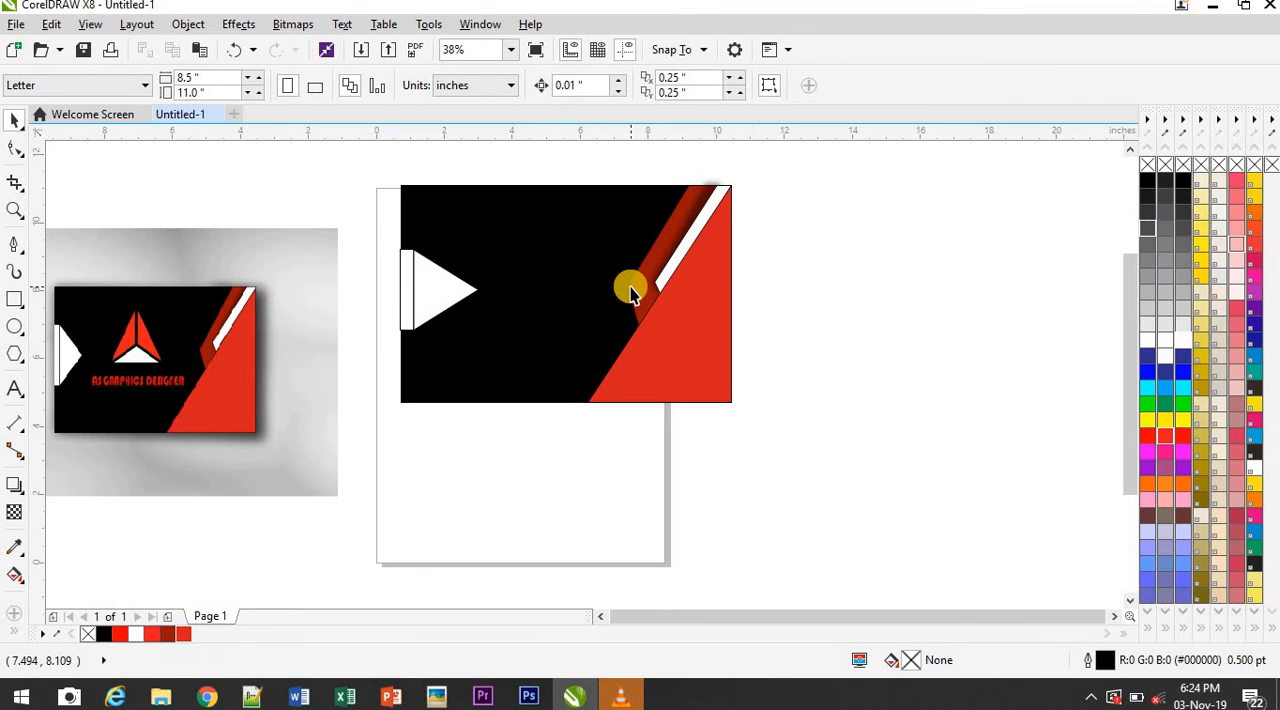
click(446, 296)
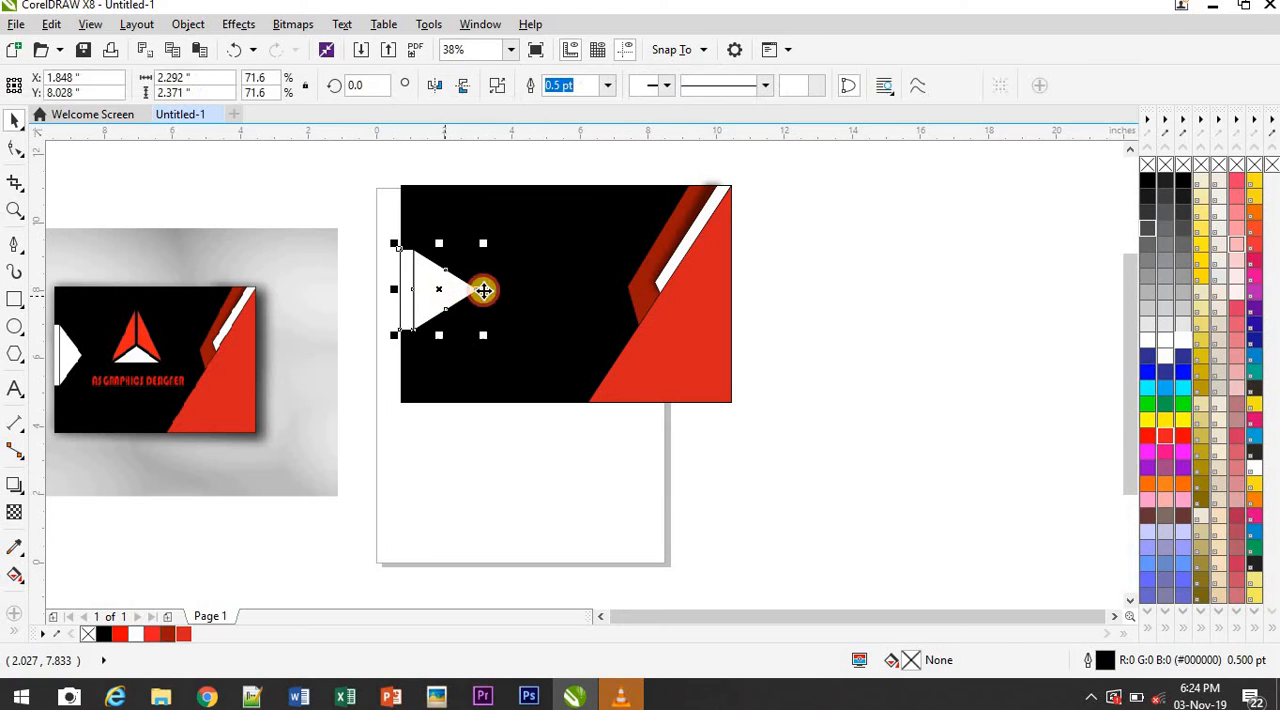
drag(486, 290, 466, 290)
click(785, 302)
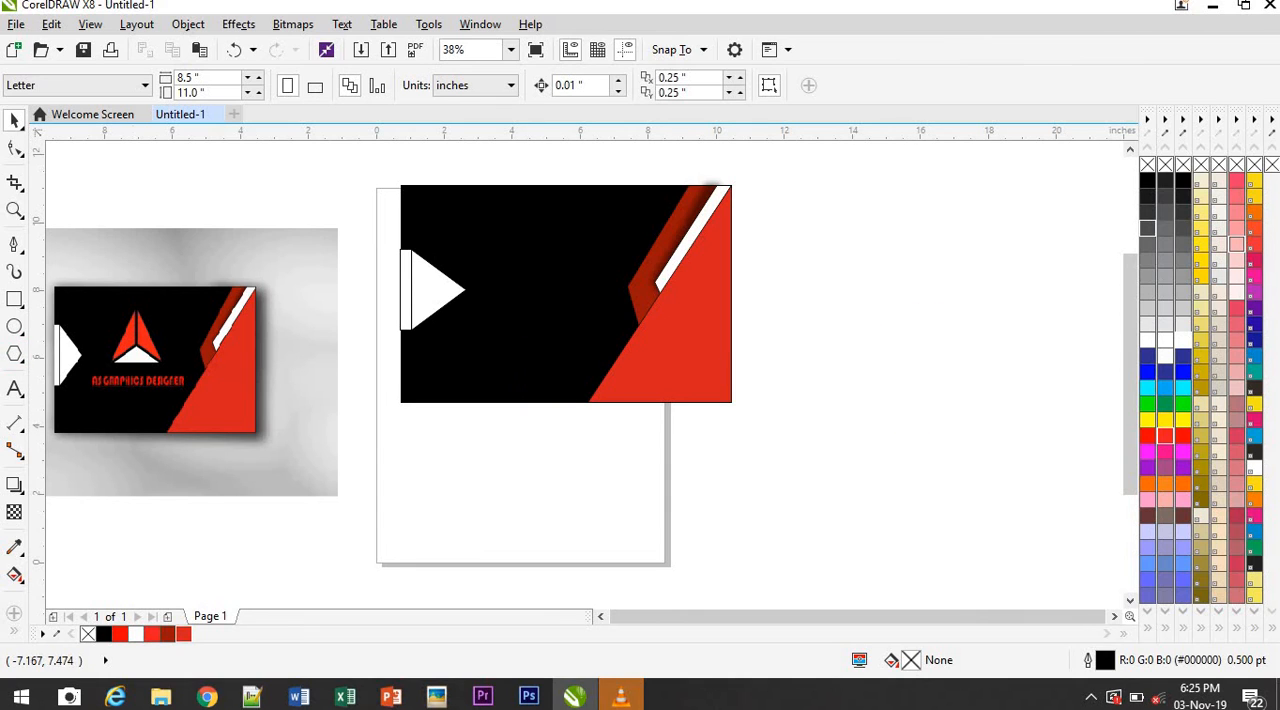
Draw a three-sided polygon about 5.05 by 5.53 in beside the card and divide it with three pen lines from its corners to one inner point
click(13, 358)
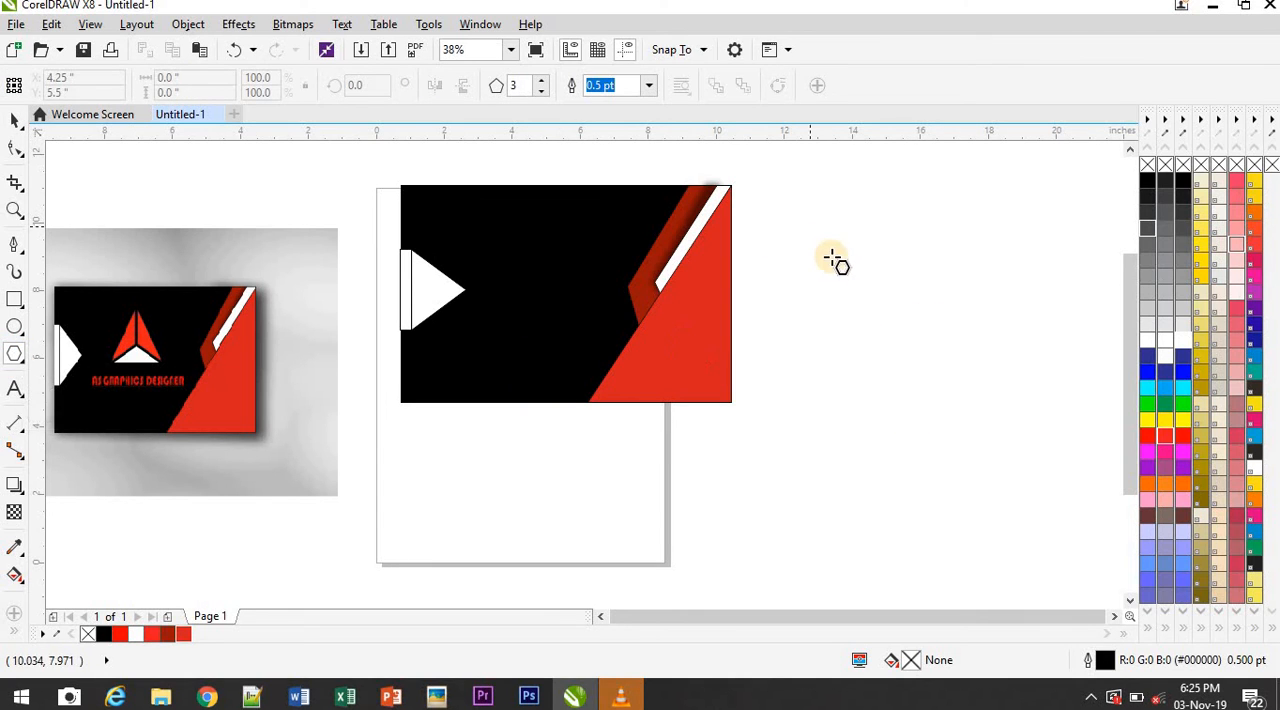
drag(840, 270, 1040, 522)
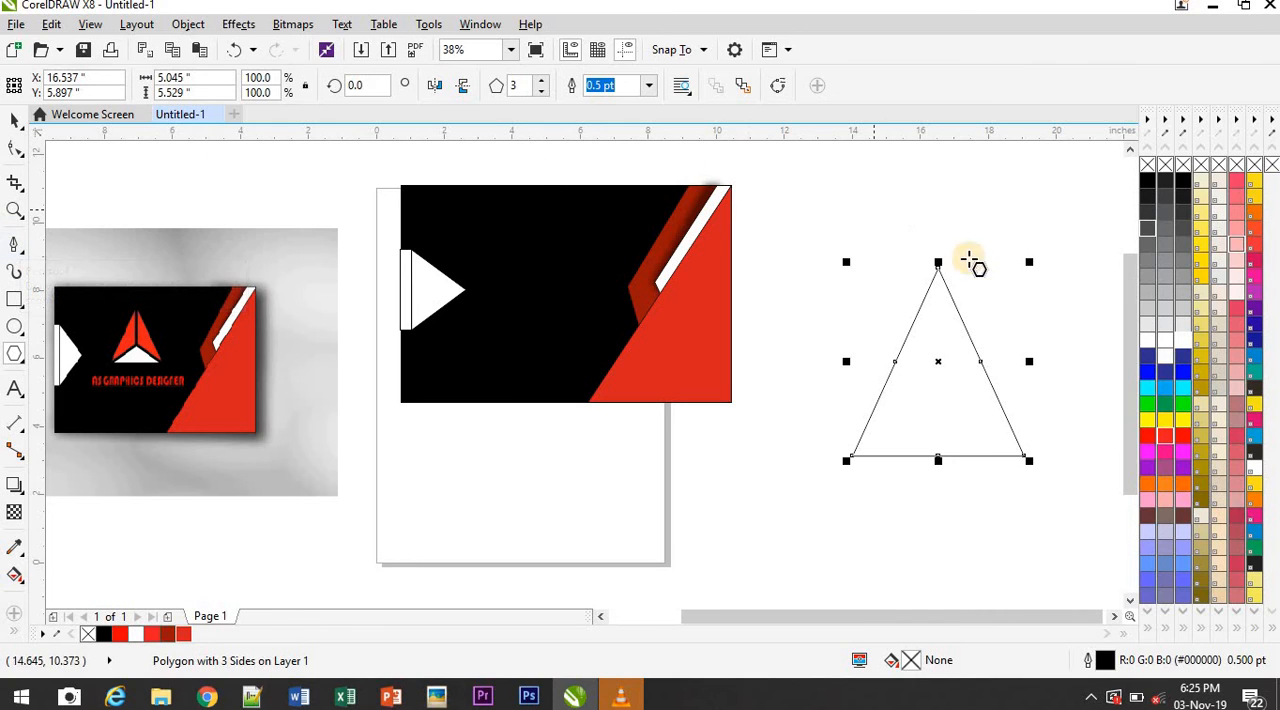
click(13, 248)
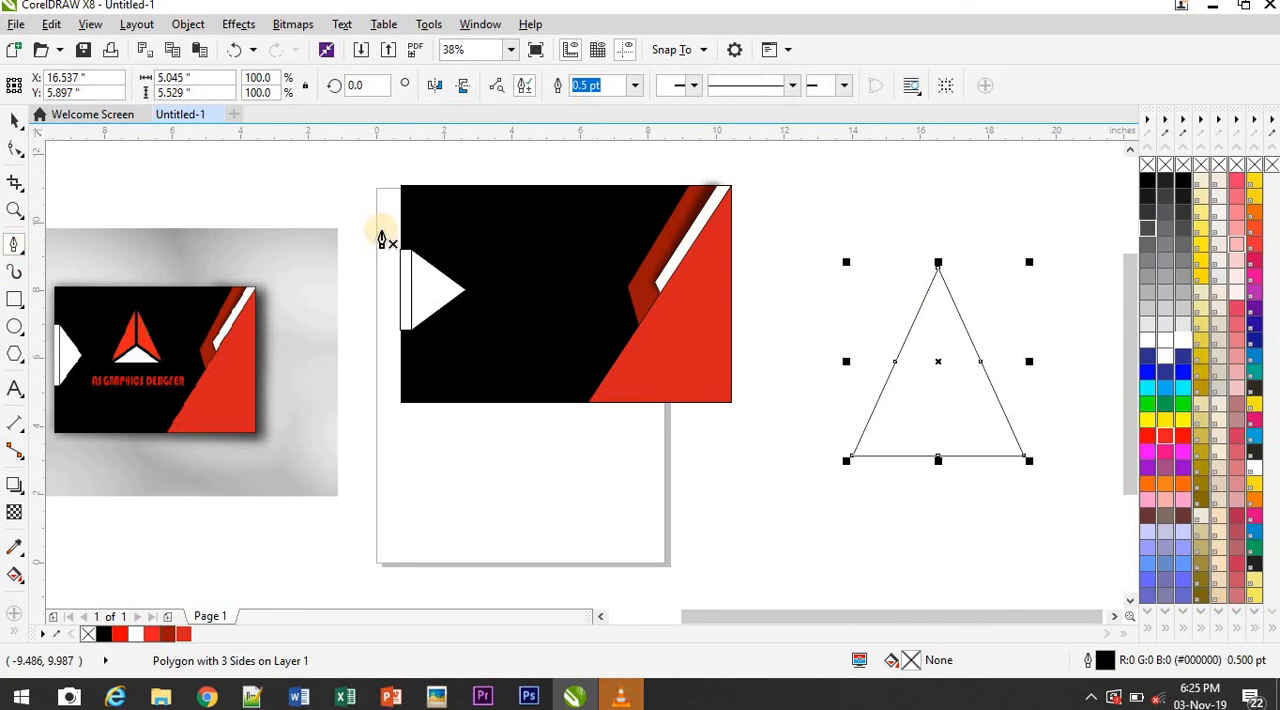
click(938, 270)
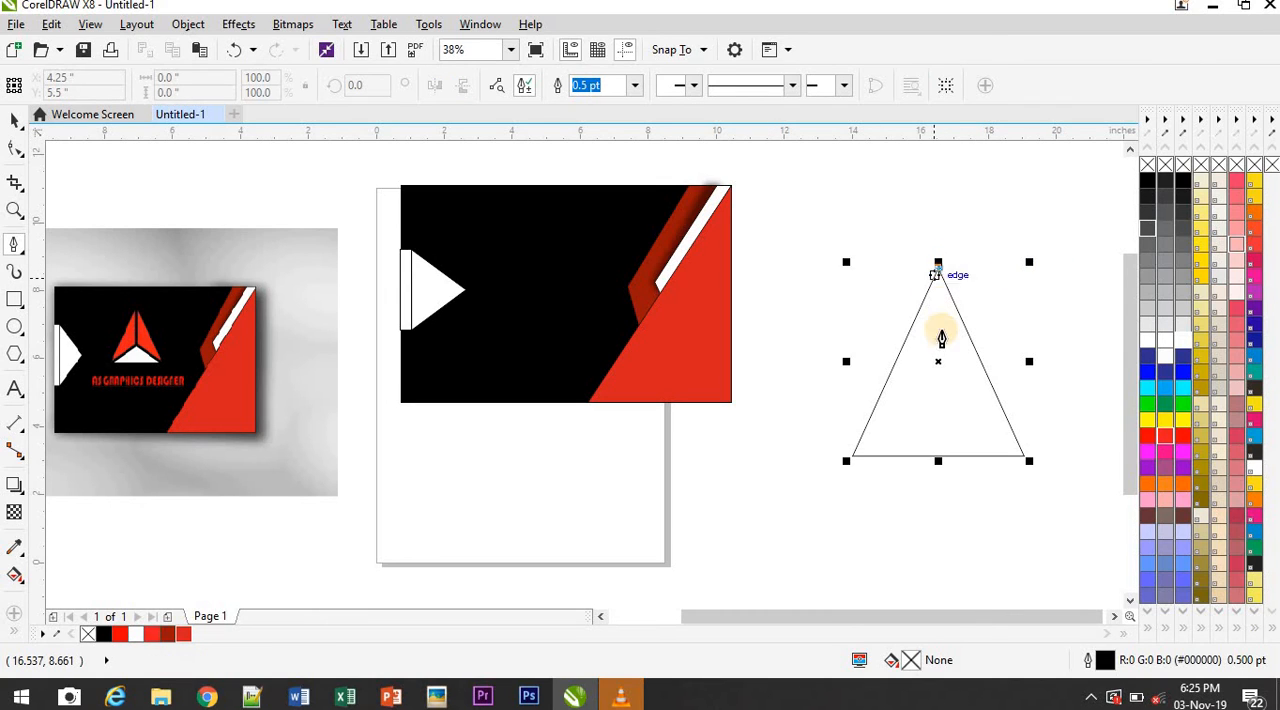
double_click(939, 388)
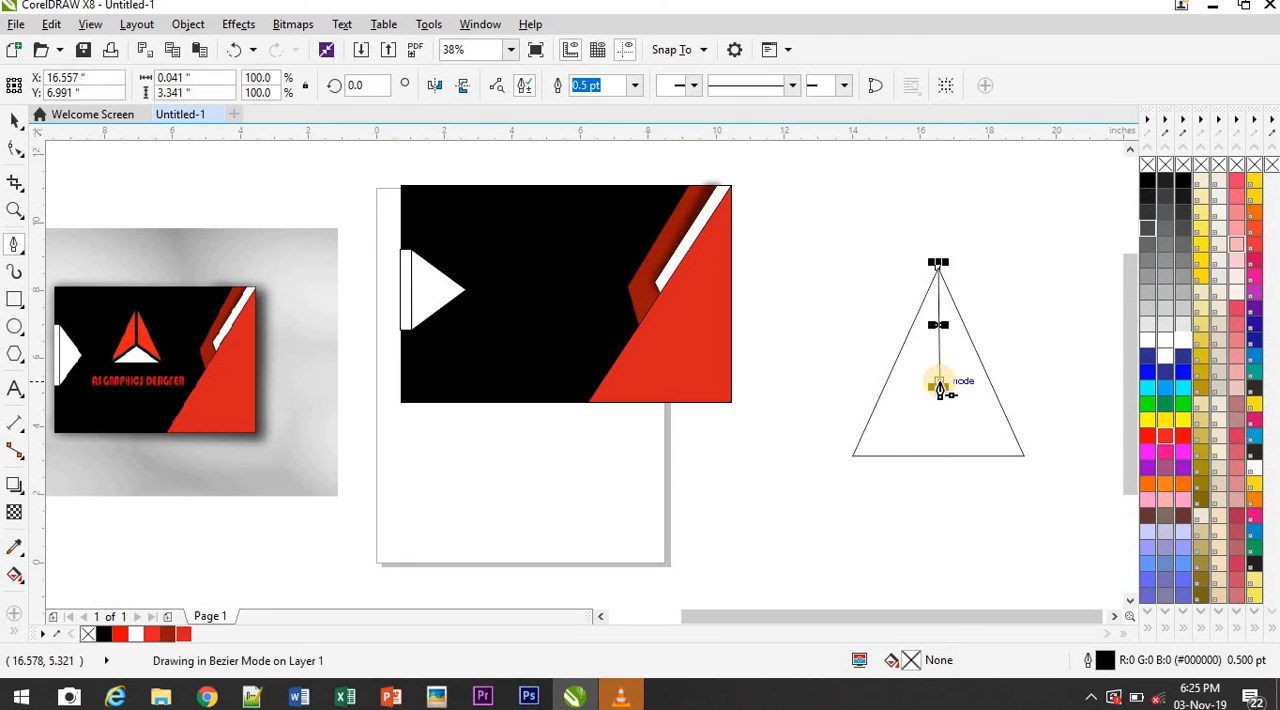
click(852, 458)
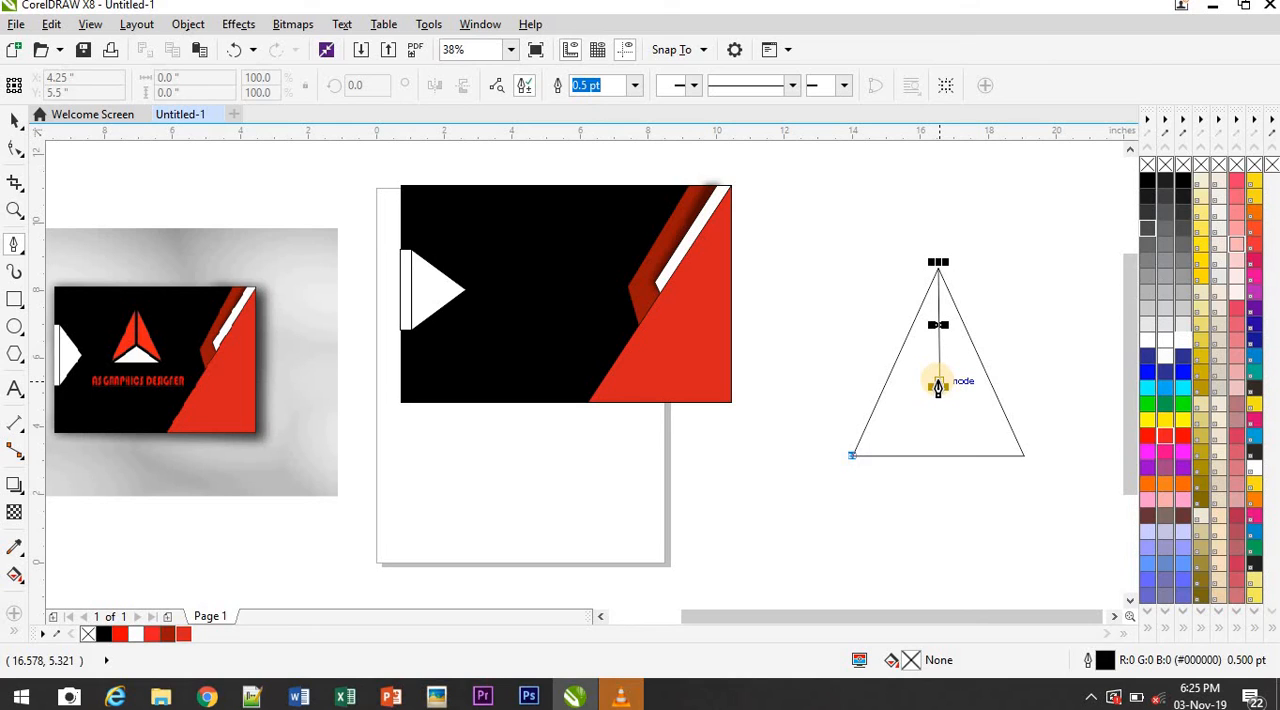
double_click(939, 386)
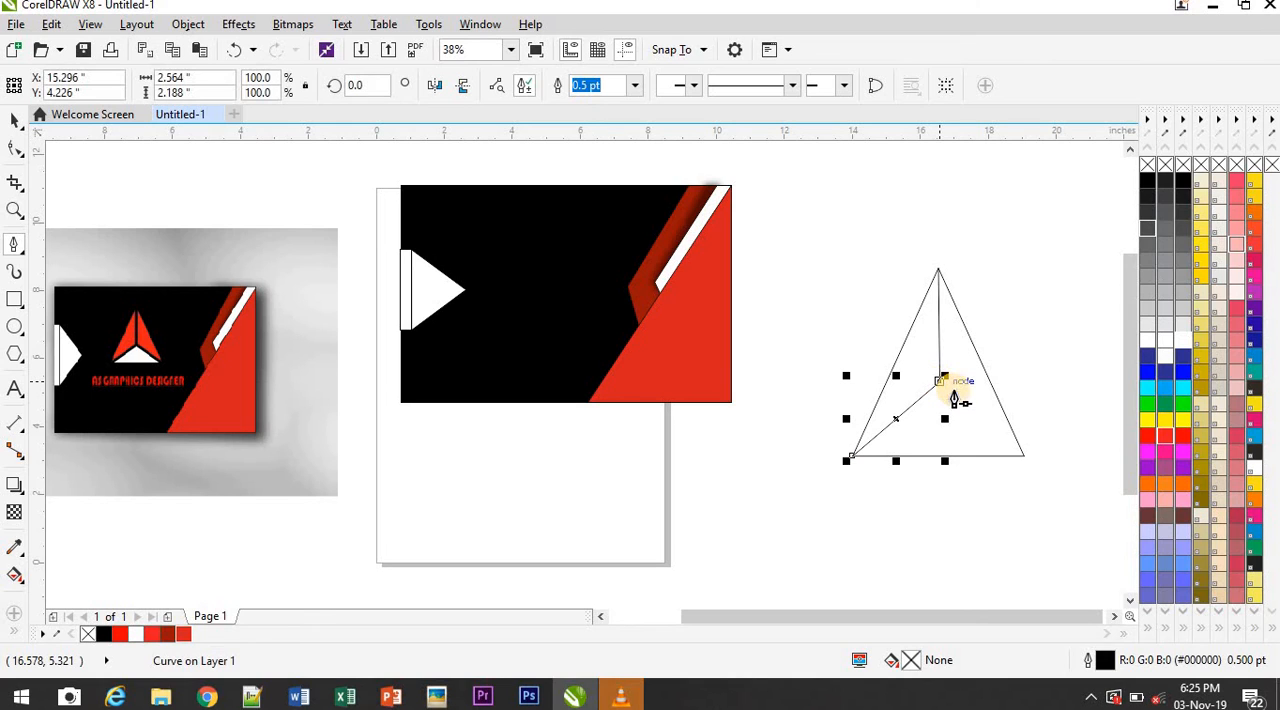
click(1023, 457)
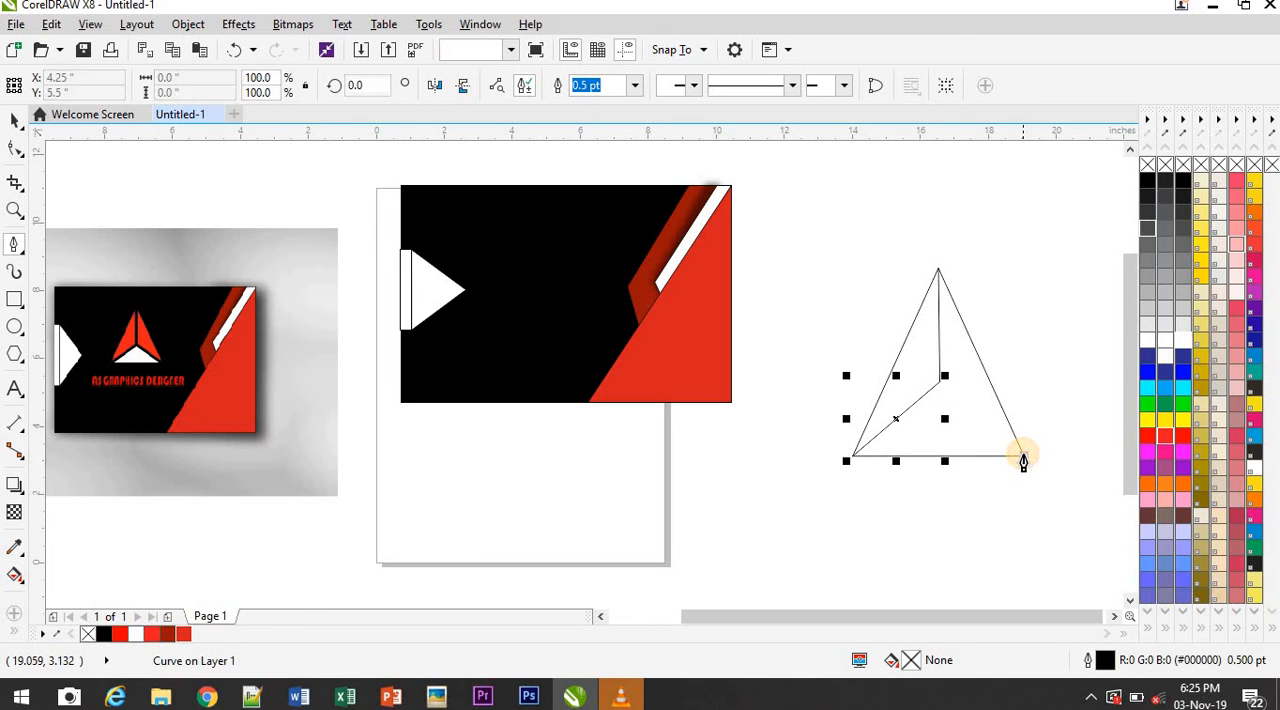
double_click(939, 386)
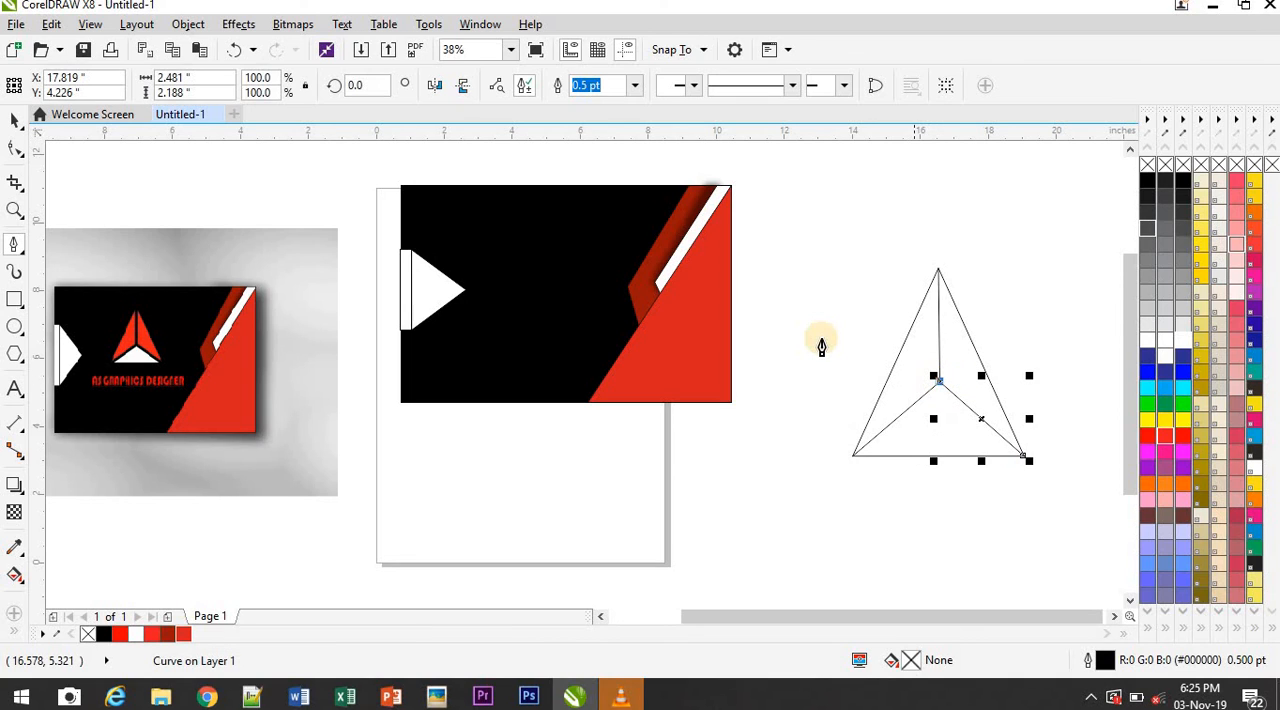
Sample the reference logo's red into the document palette and set it, #ED2118, as the Smart Fill colour
click(15, 124)
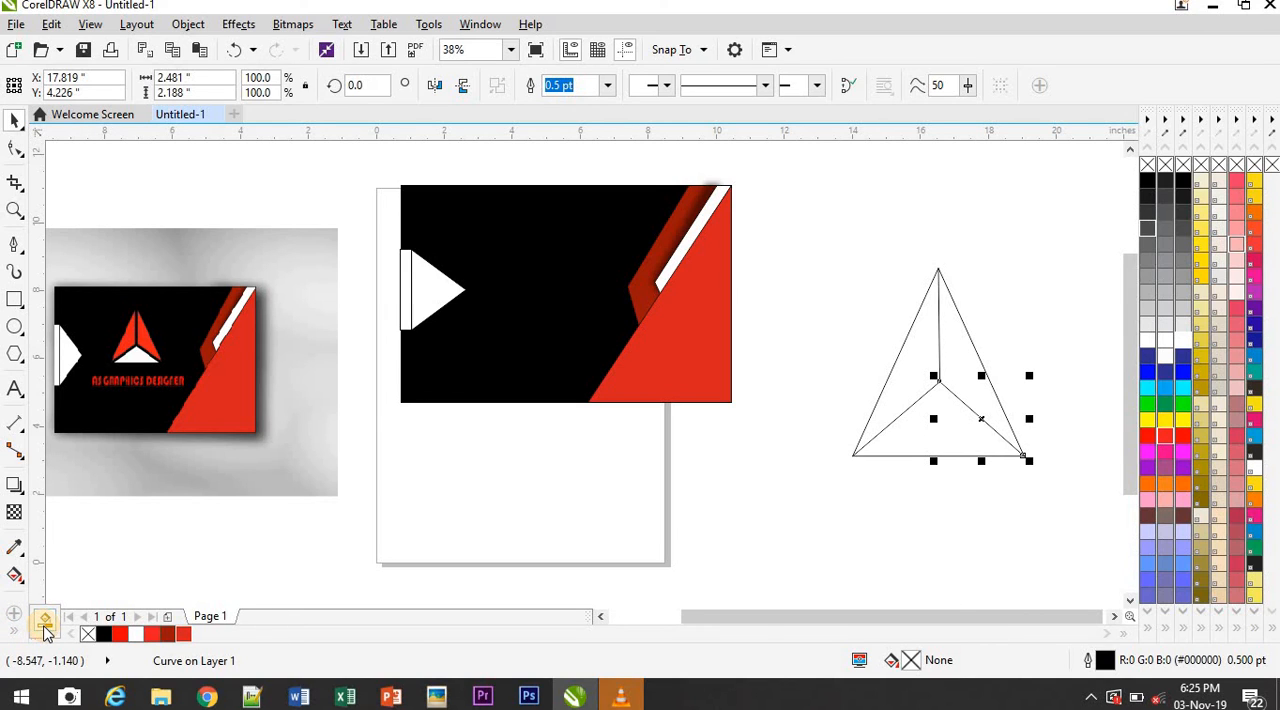
click(44, 622)
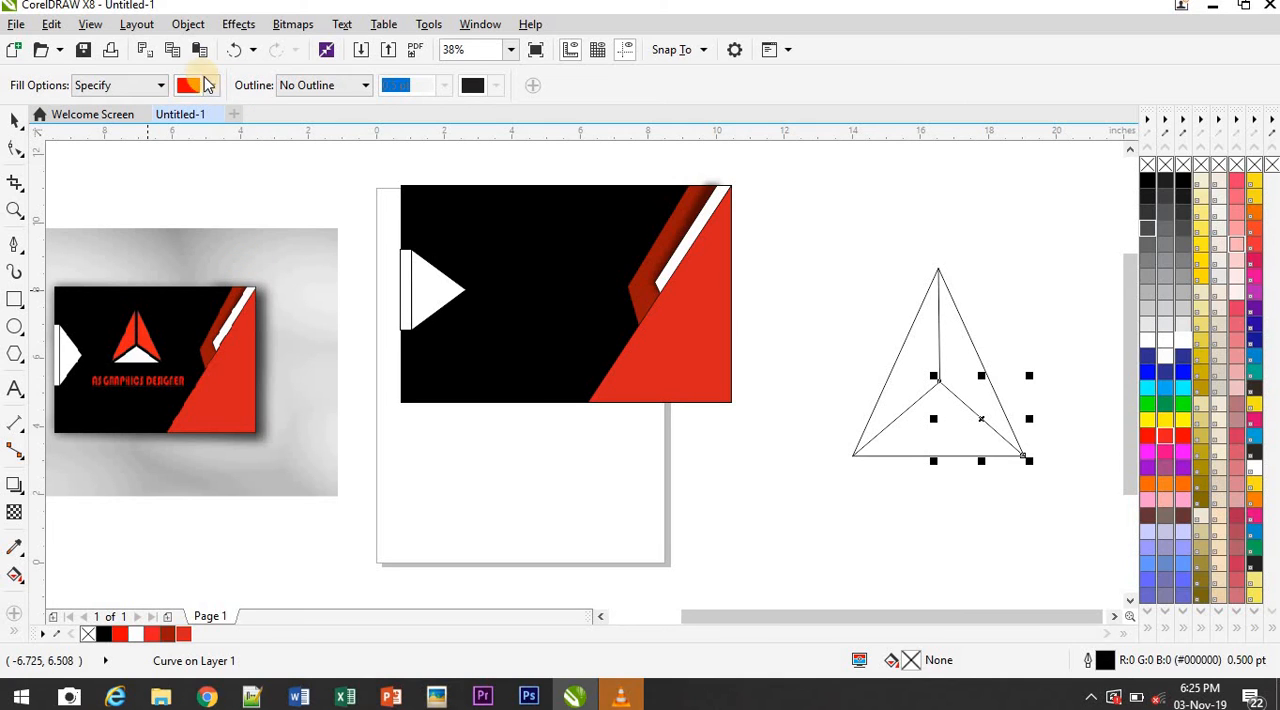
click(57, 636)
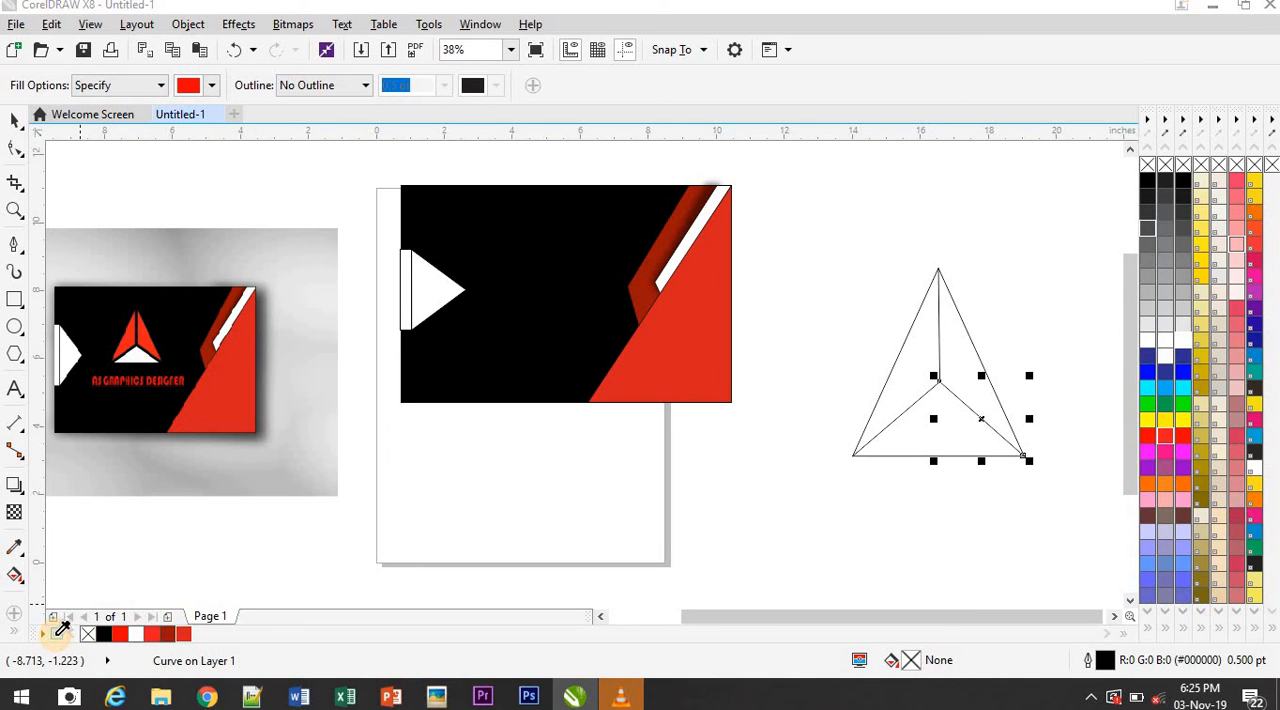
click(145, 343)
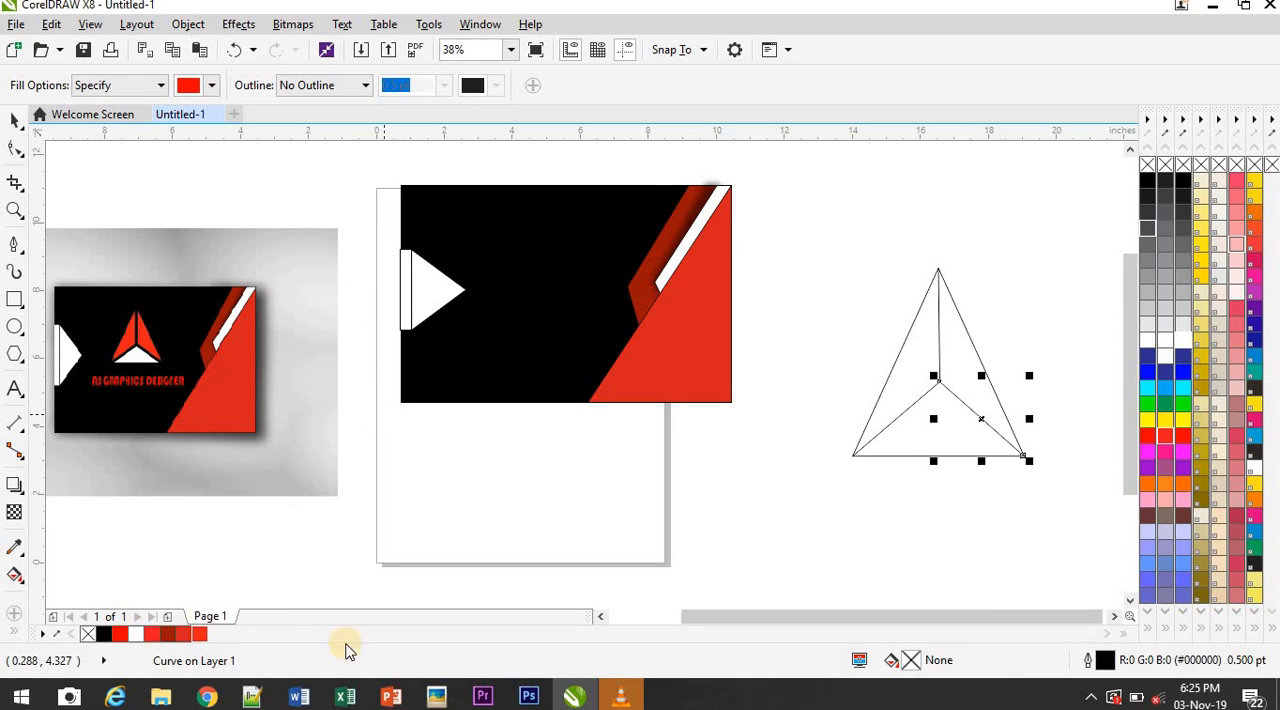
click(212, 88)
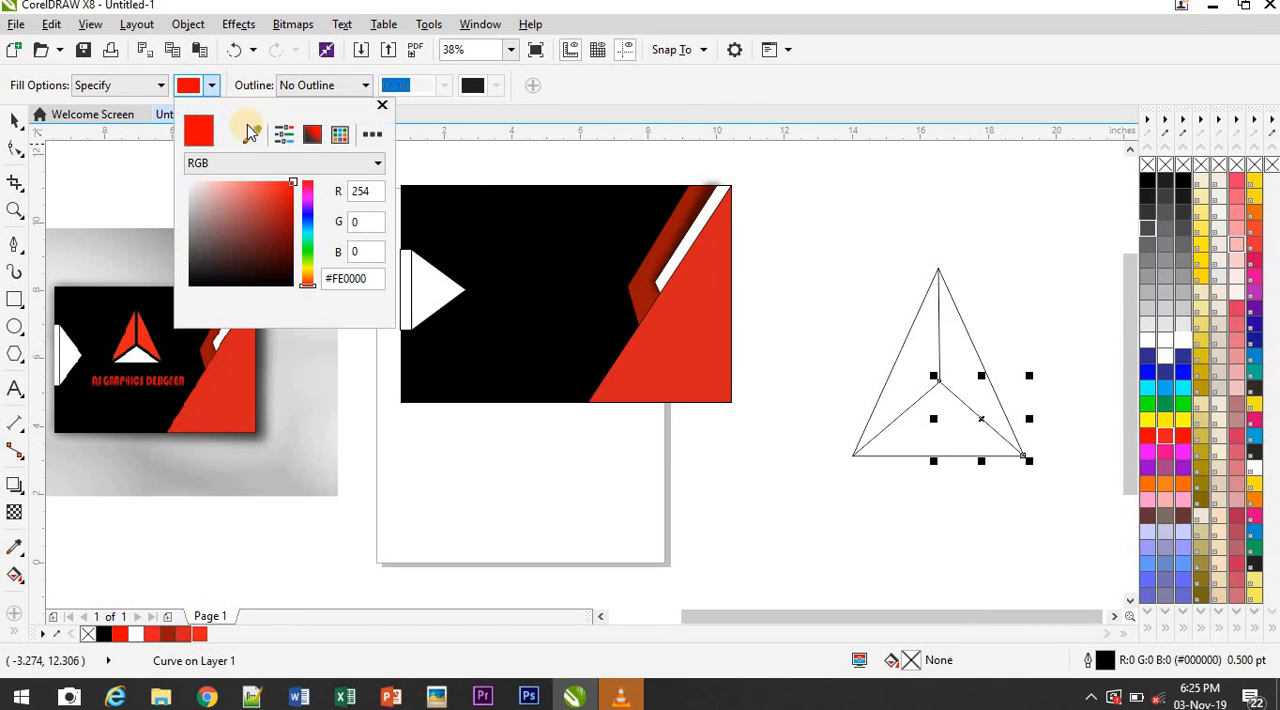
click(200, 636)
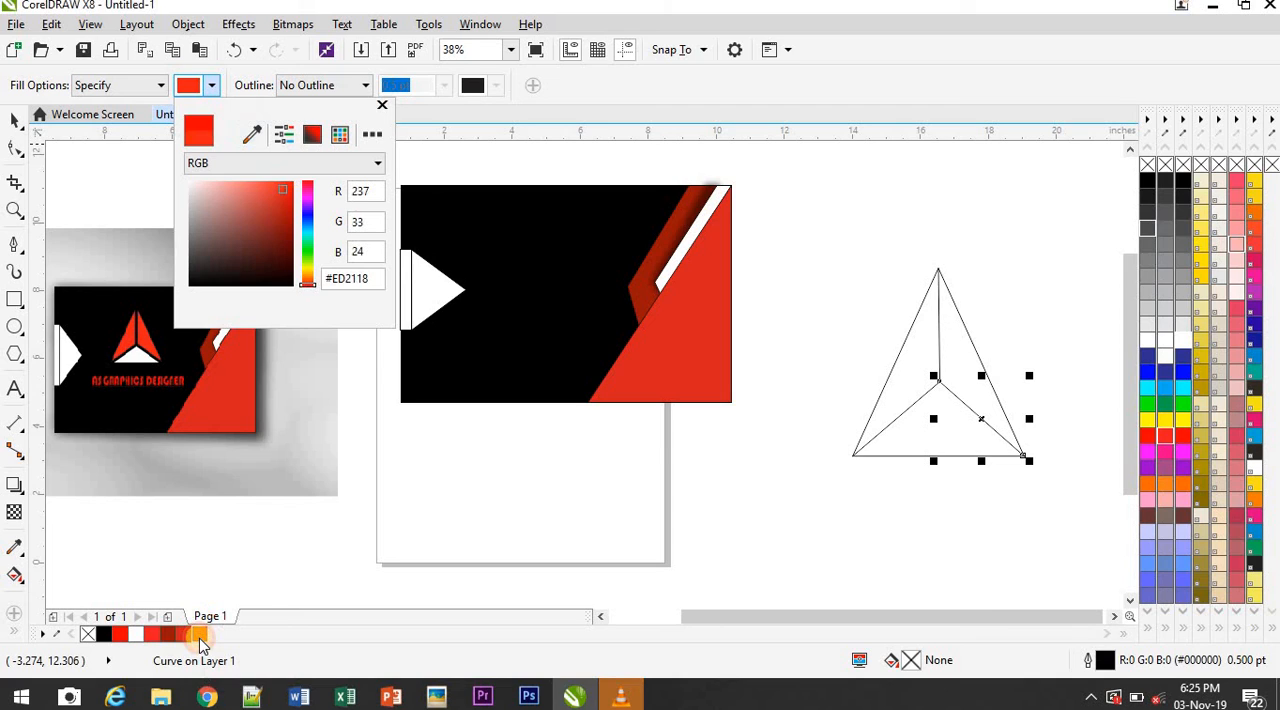
Smart-fill the left, right and lower sections of the divided triangle with the sampled red
click(906, 372)
click(903, 366)
click(959, 361)
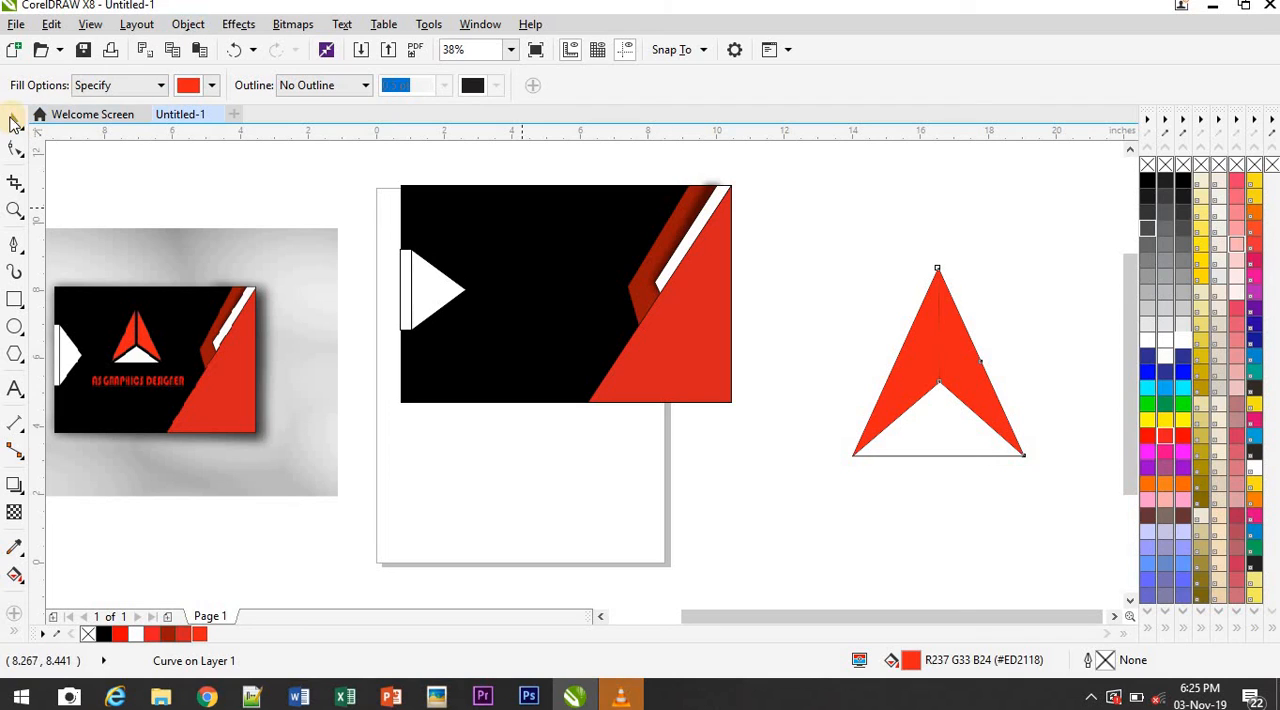
click(12, 120)
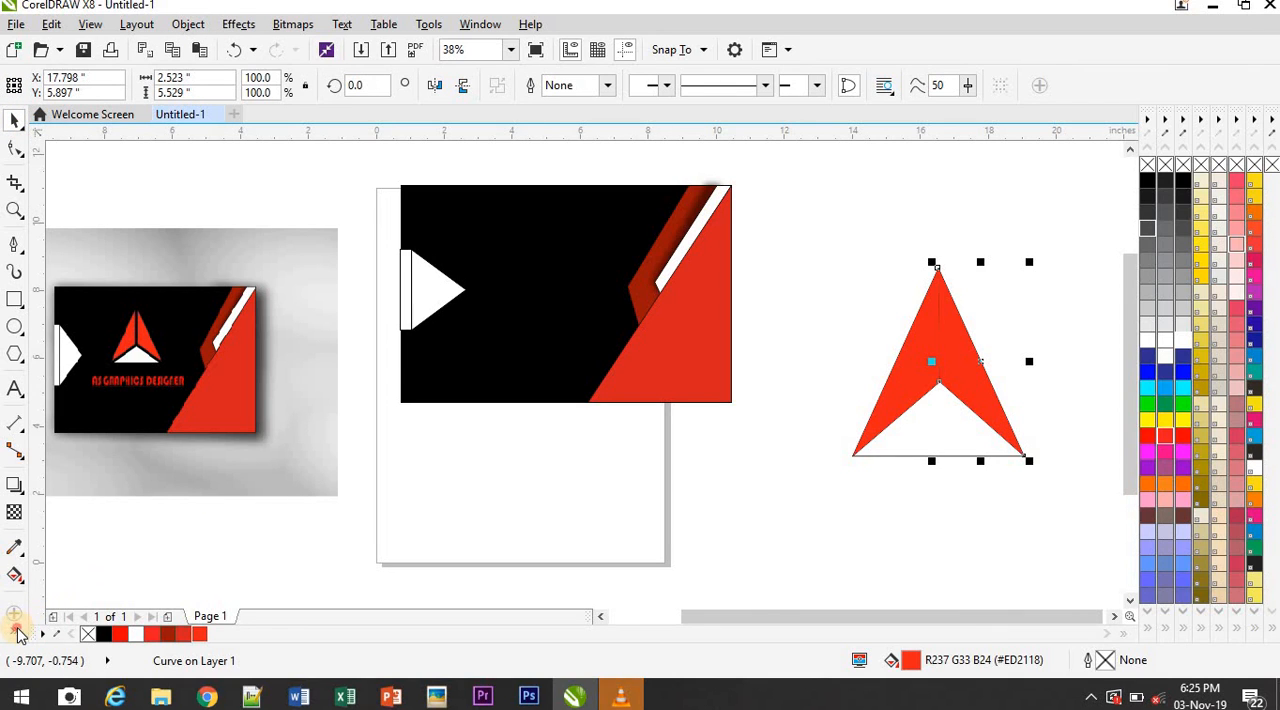
key(space)
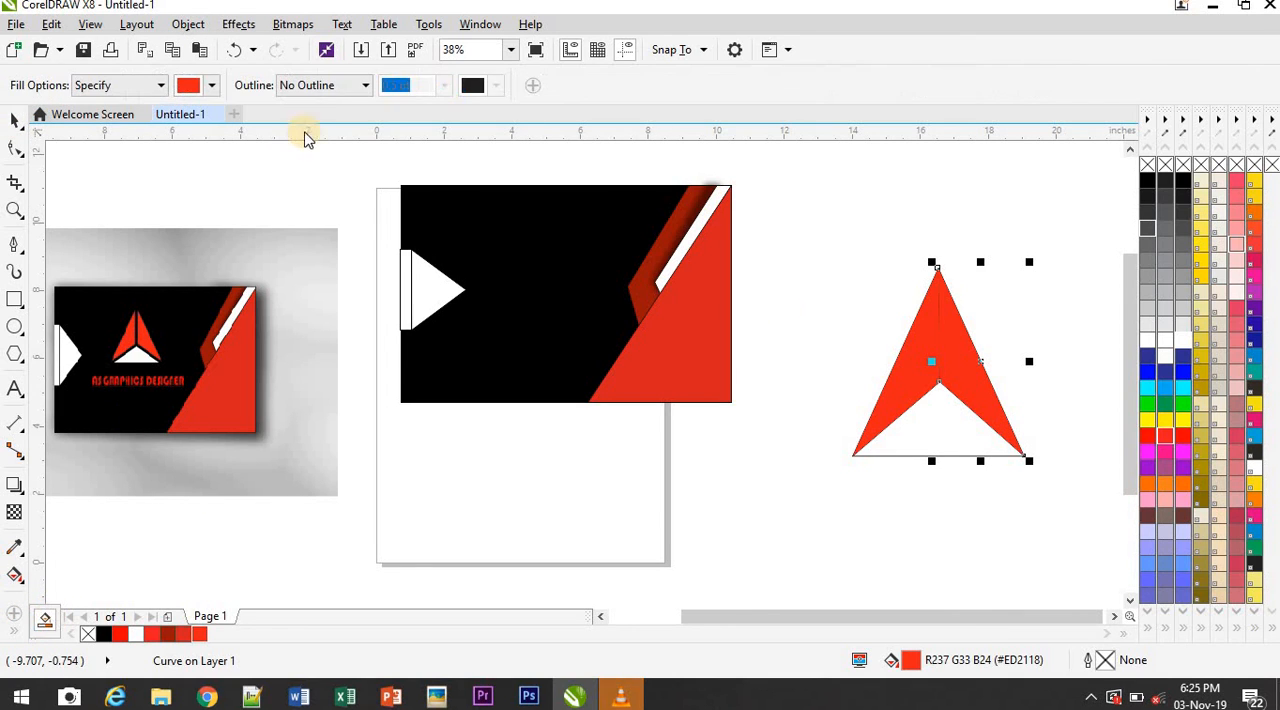
click(933, 430)
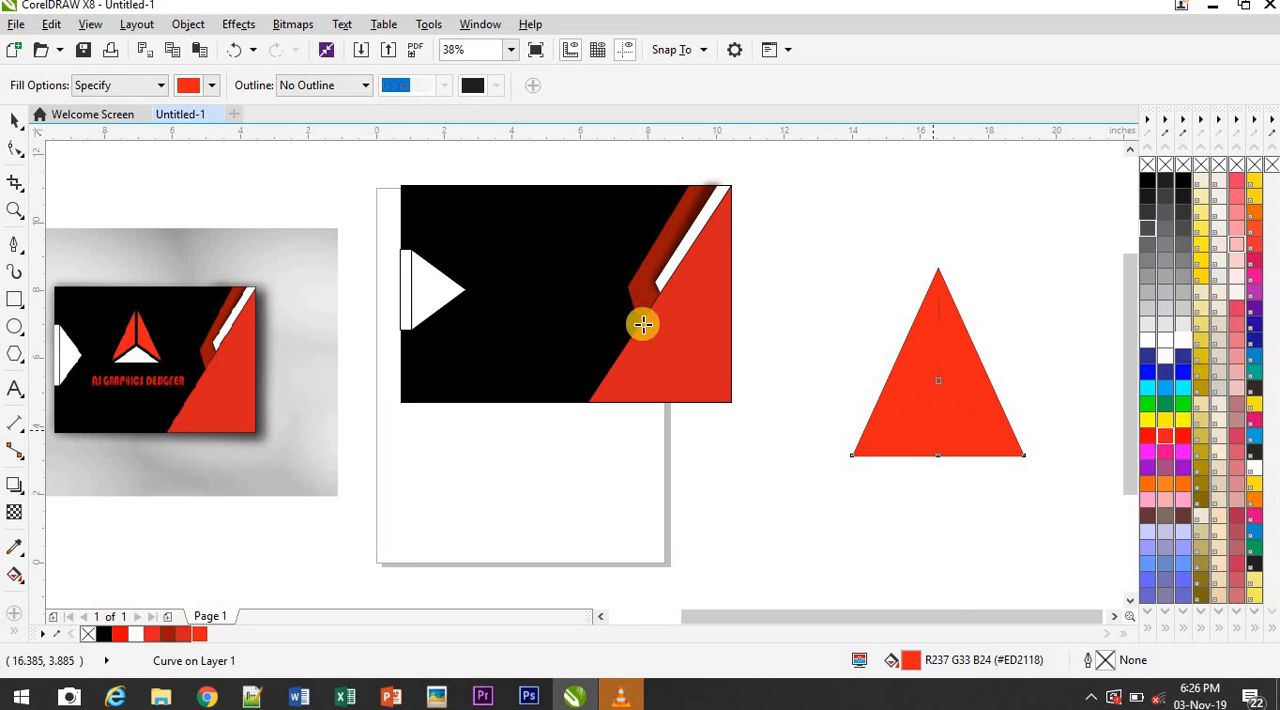
Move the three red pieces about 3.26 in down off the outline, keeping them fitted together as a triangle
click(12, 122)
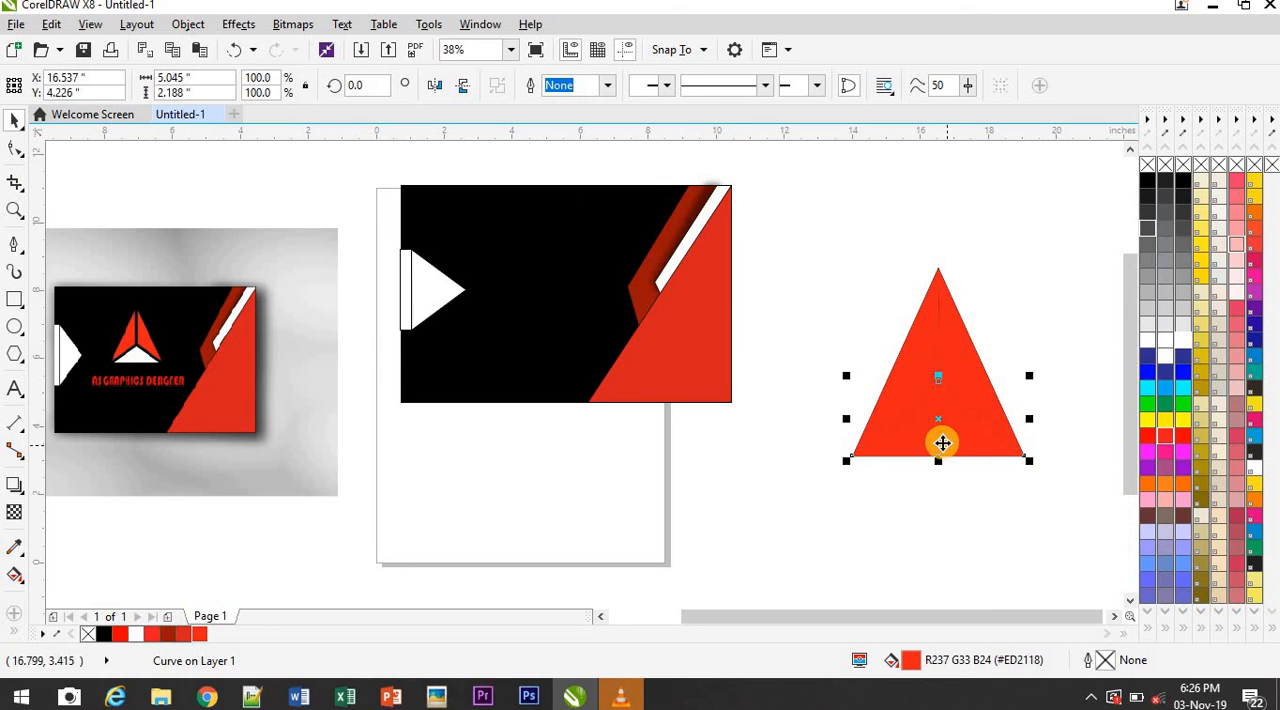
drag(942, 455, 940, 566)
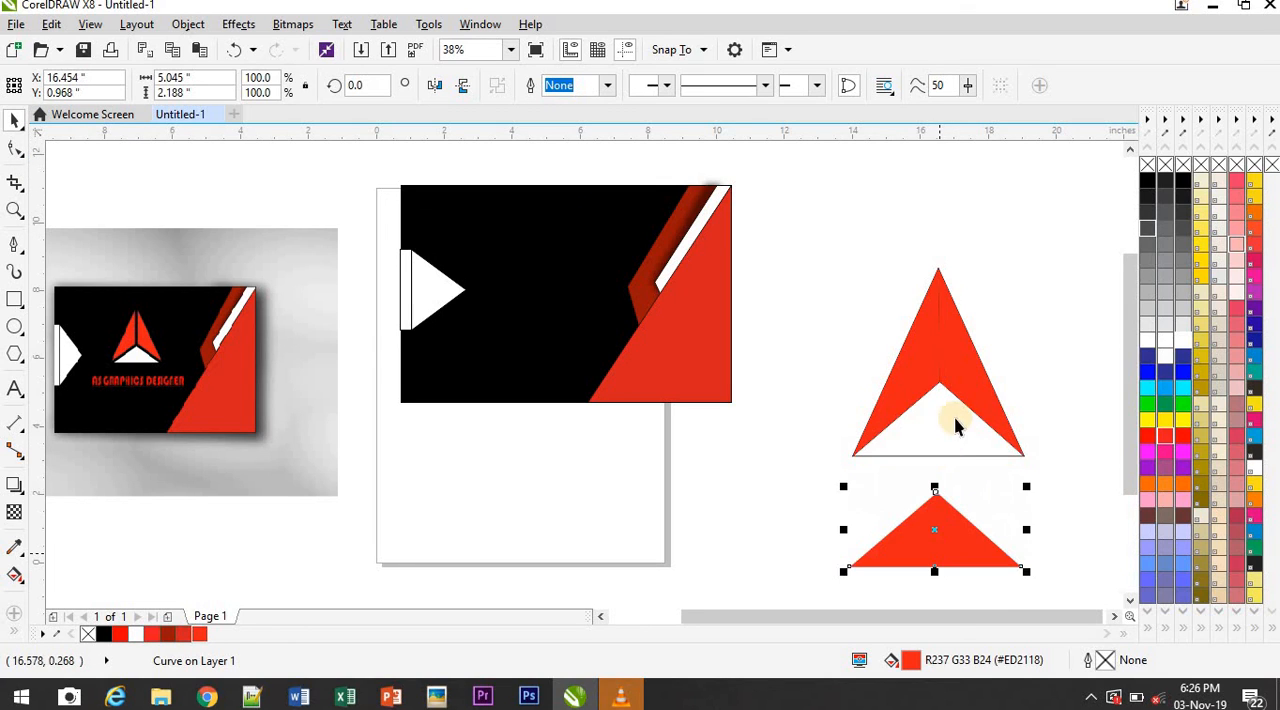
click(903, 400)
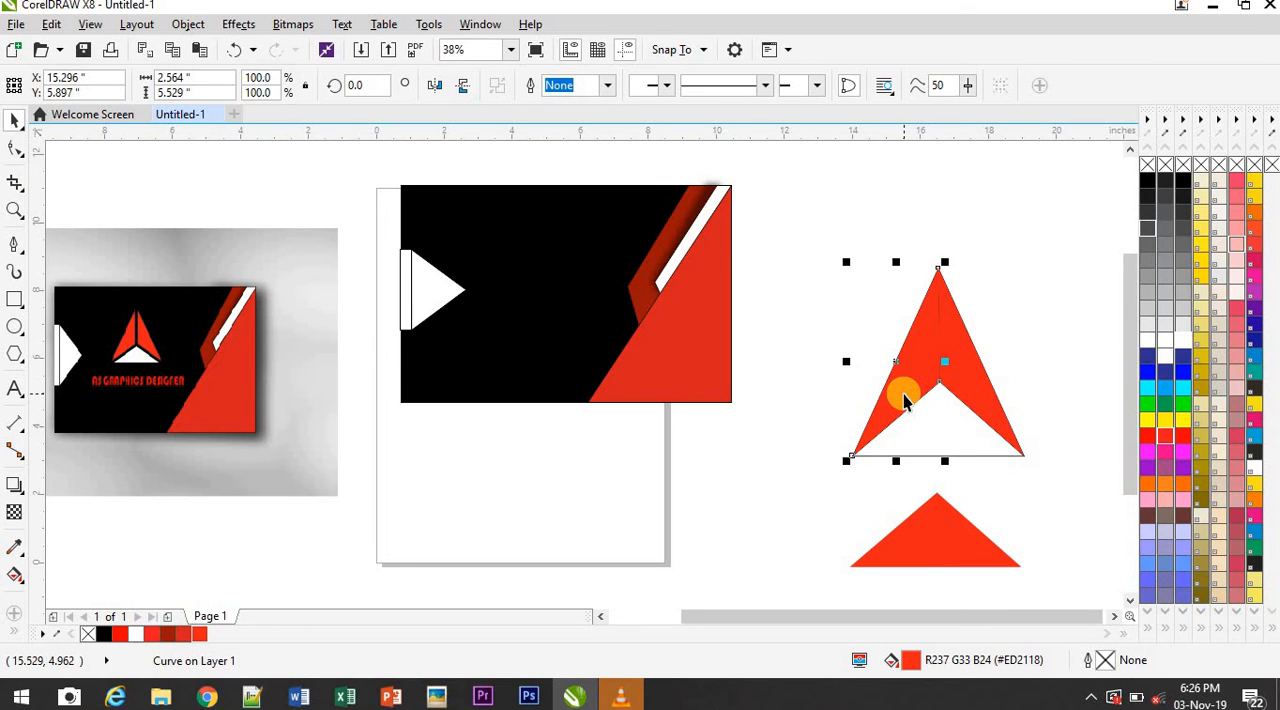
drag(903, 394, 903, 506)
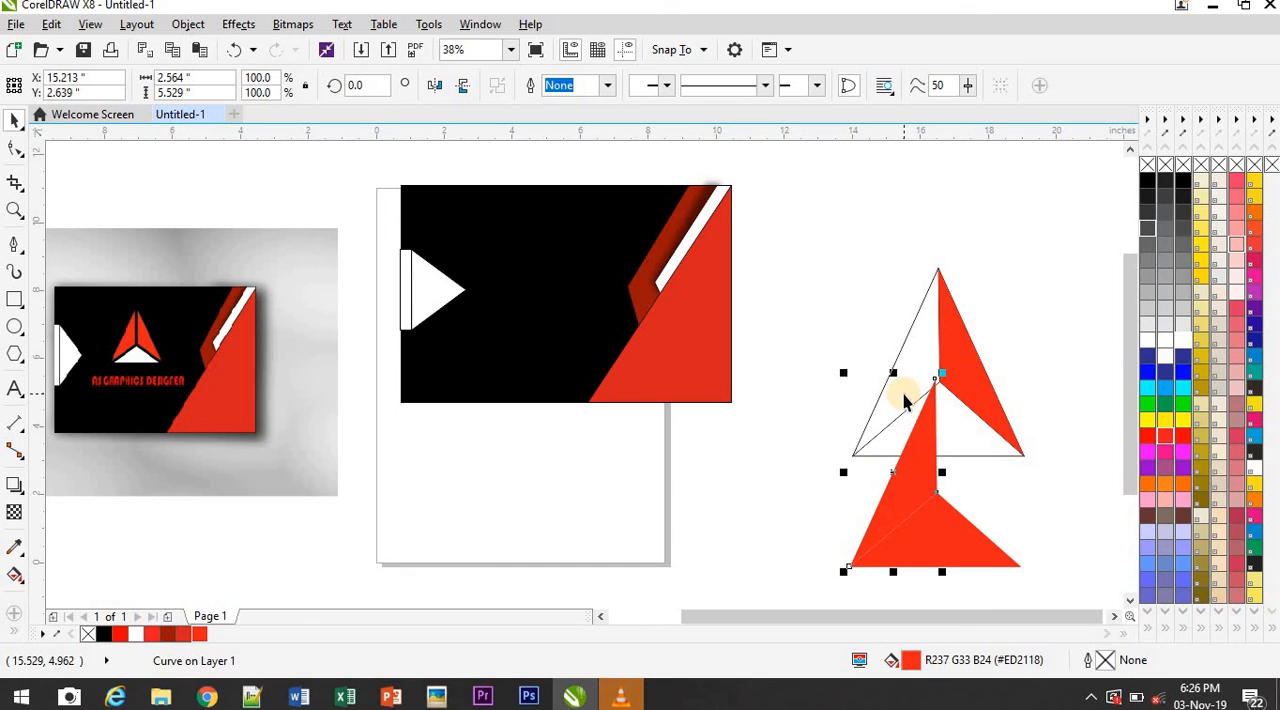
click(962, 381)
drag(961, 375, 958, 486)
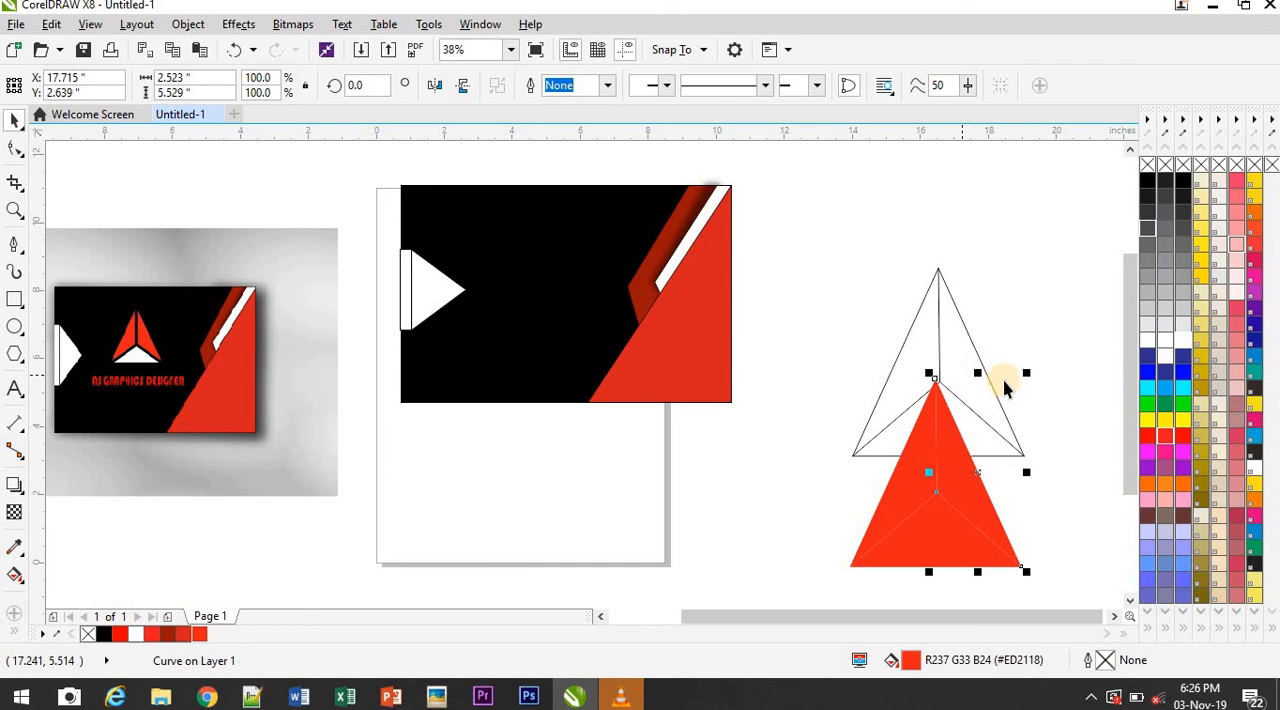
Delete the original outlined triangle and its three dividing lines
click(972, 404)
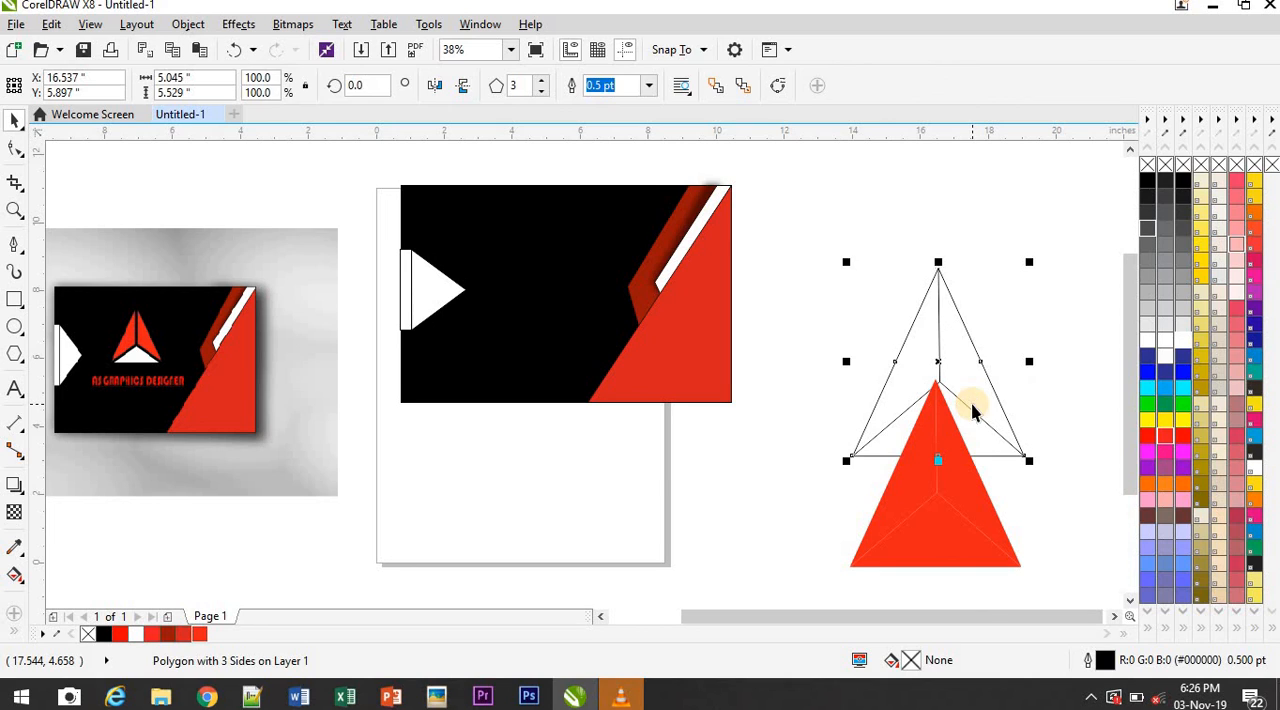
key(Delete)
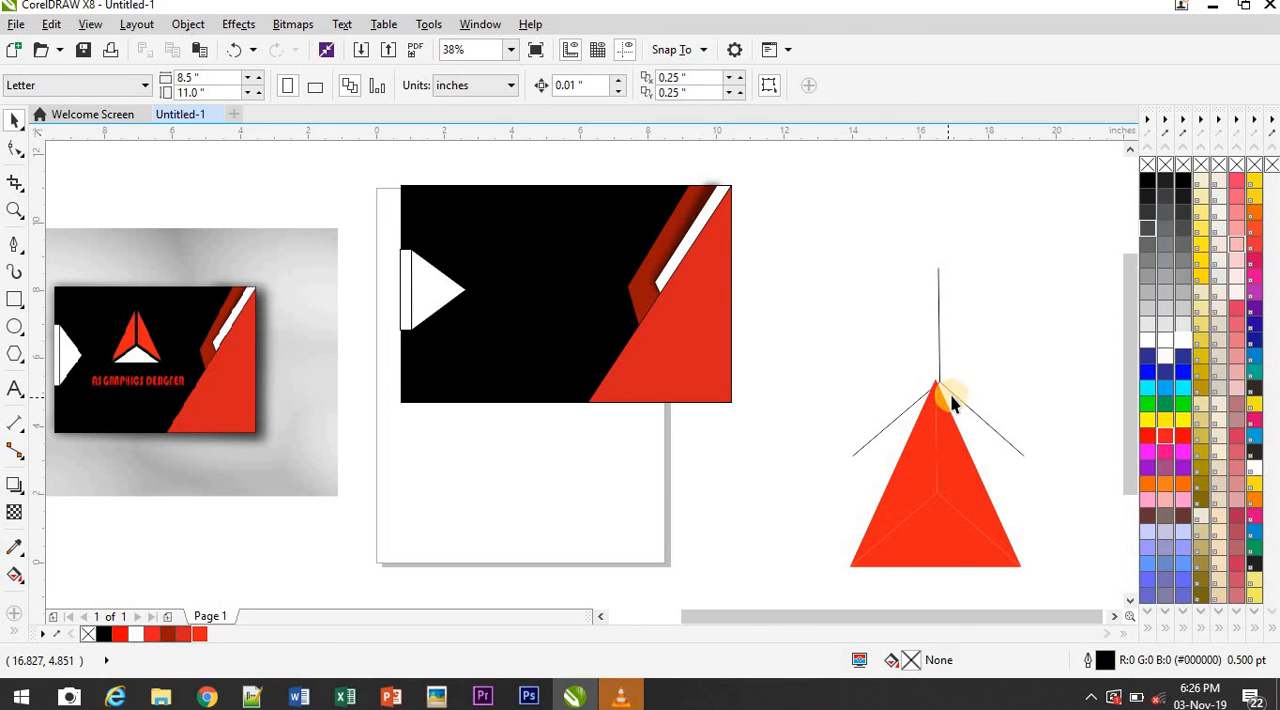
click(955, 401)
key(Delete)
click(881, 432)
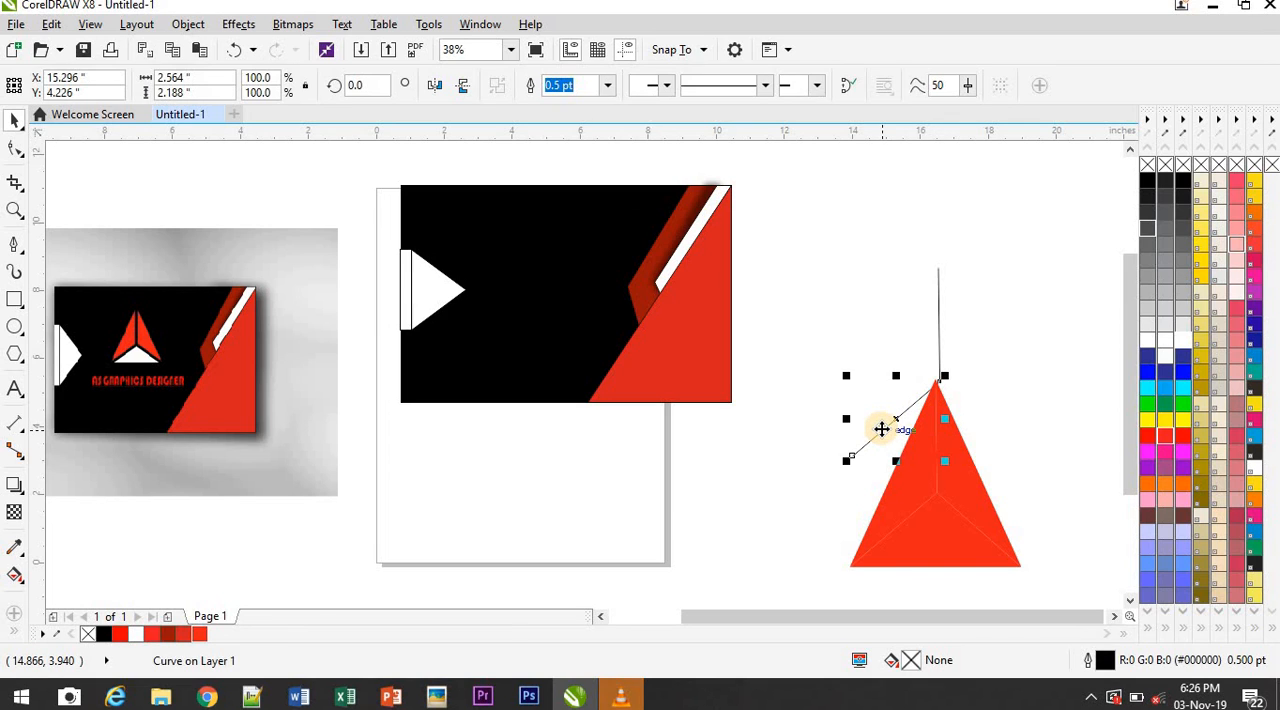
key(Delete)
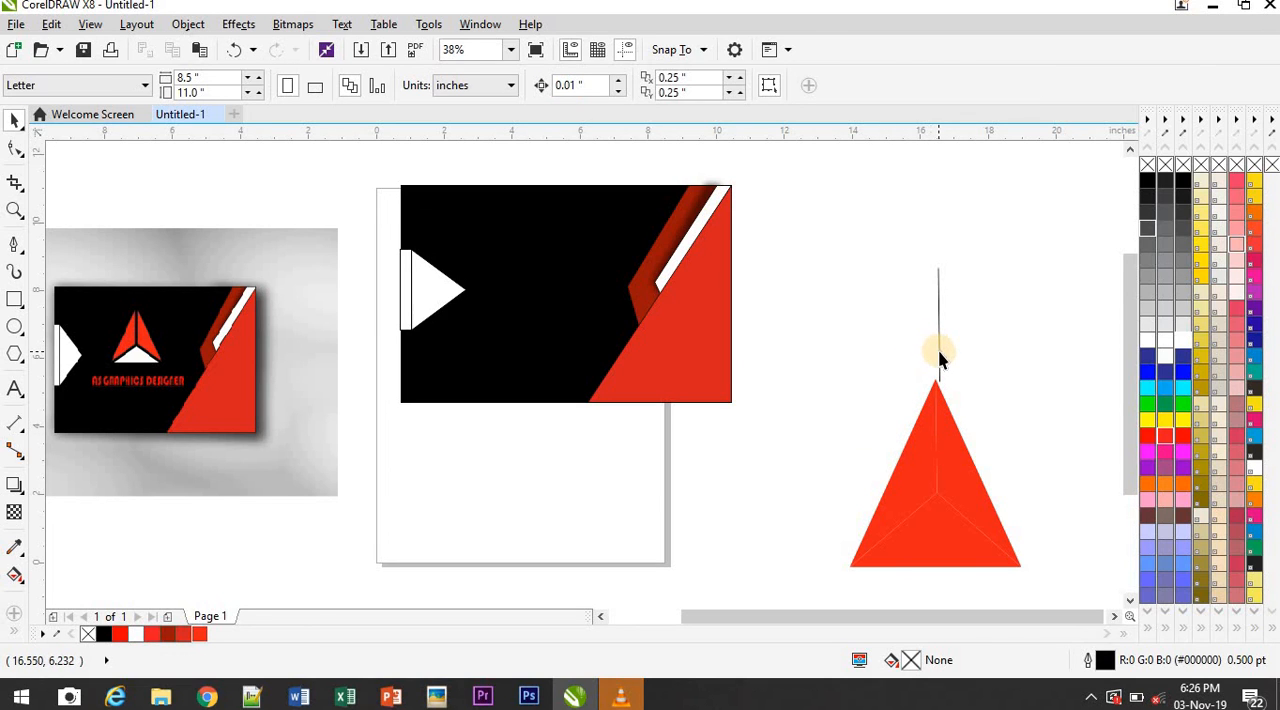
click(940, 352)
key(Delete)
Move the left red piece slightly up and outward and the right piece about 0.36 in up, leaving narrow gaps between the three pieces
drag(910, 473, 899, 460)
click(963, 490)
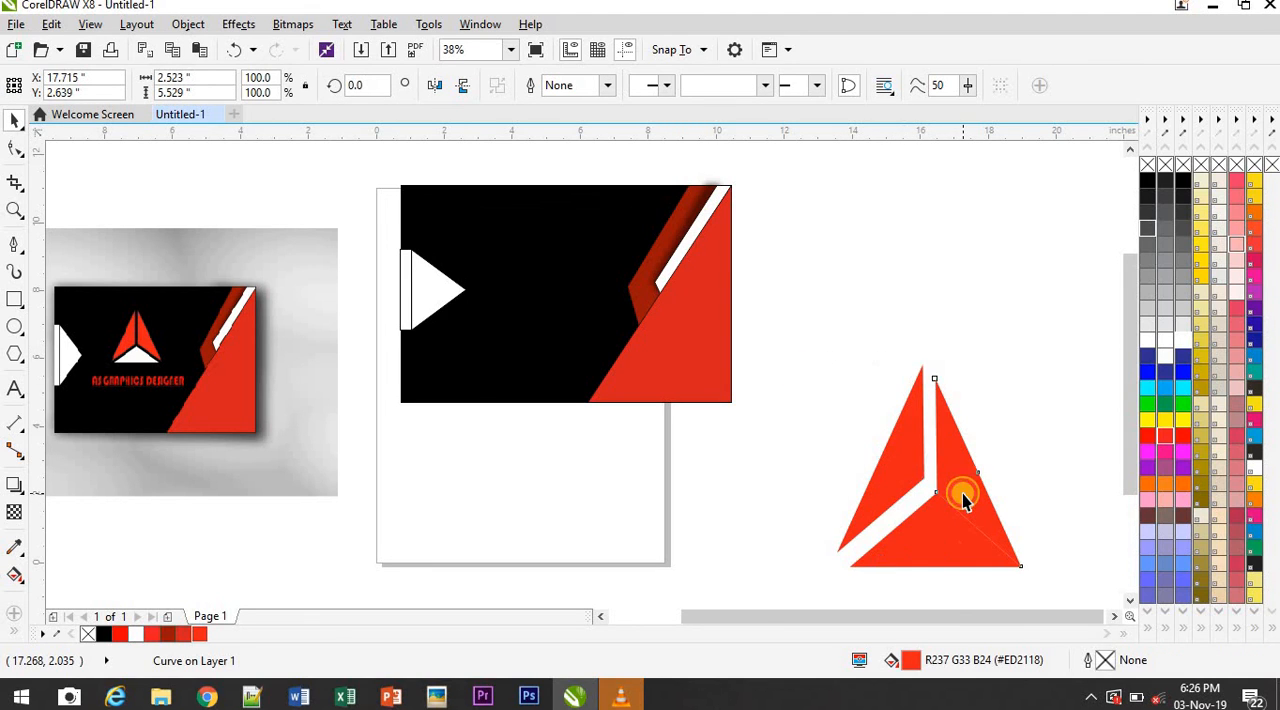
drag(963, 490, 961, 481)
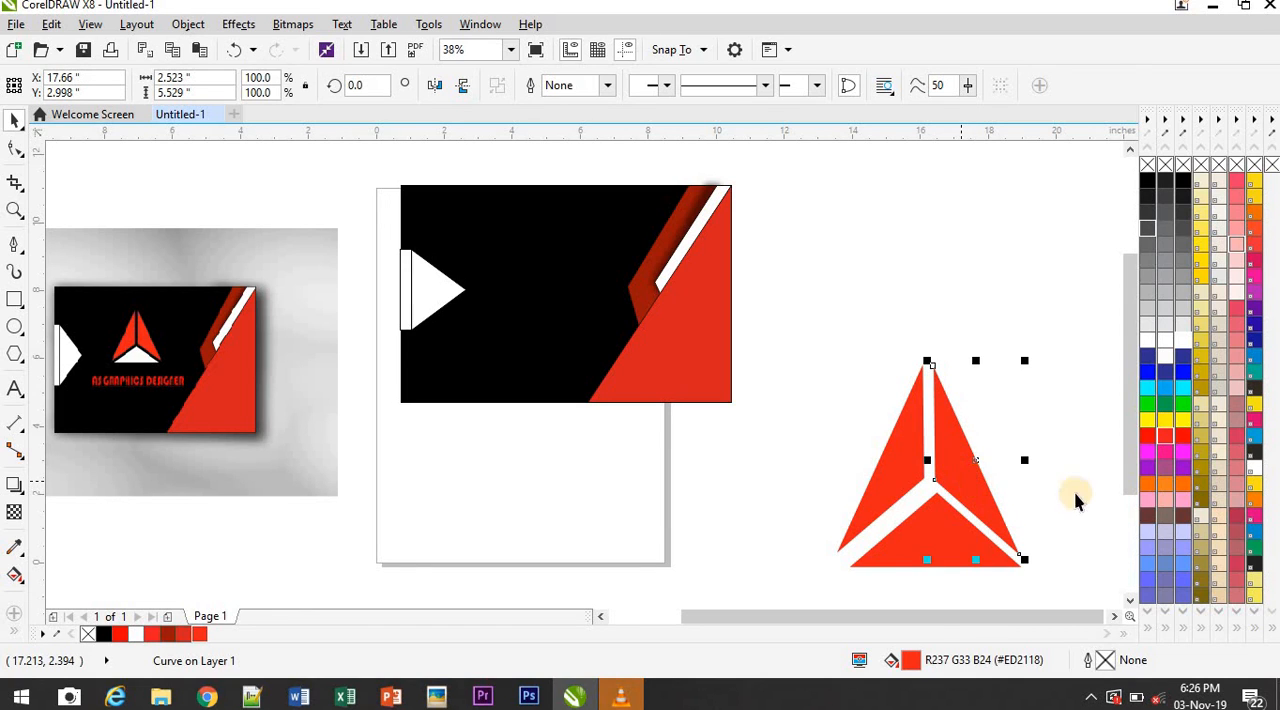
Fill the lower triangle piece with white (#FFFFFF) and shift it about 0.25 in up and 0.22 in left beneath the red pieces
click(891, 561)
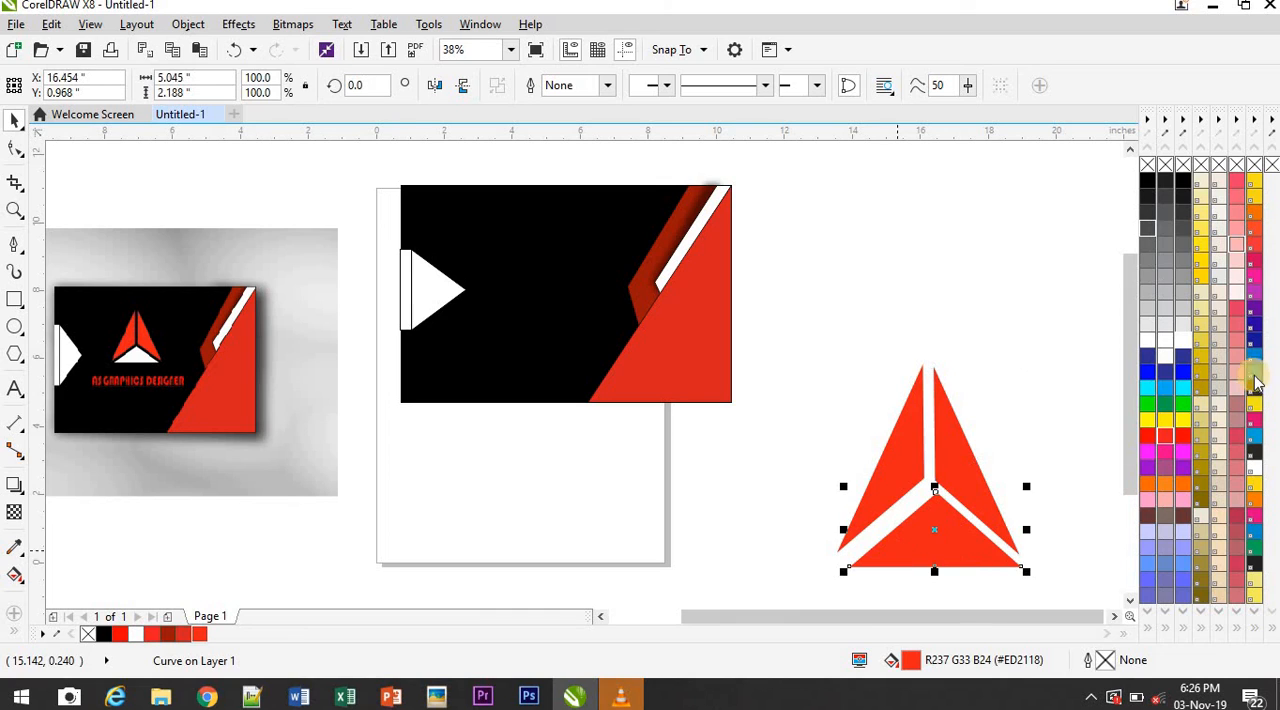
click(1187, 344)
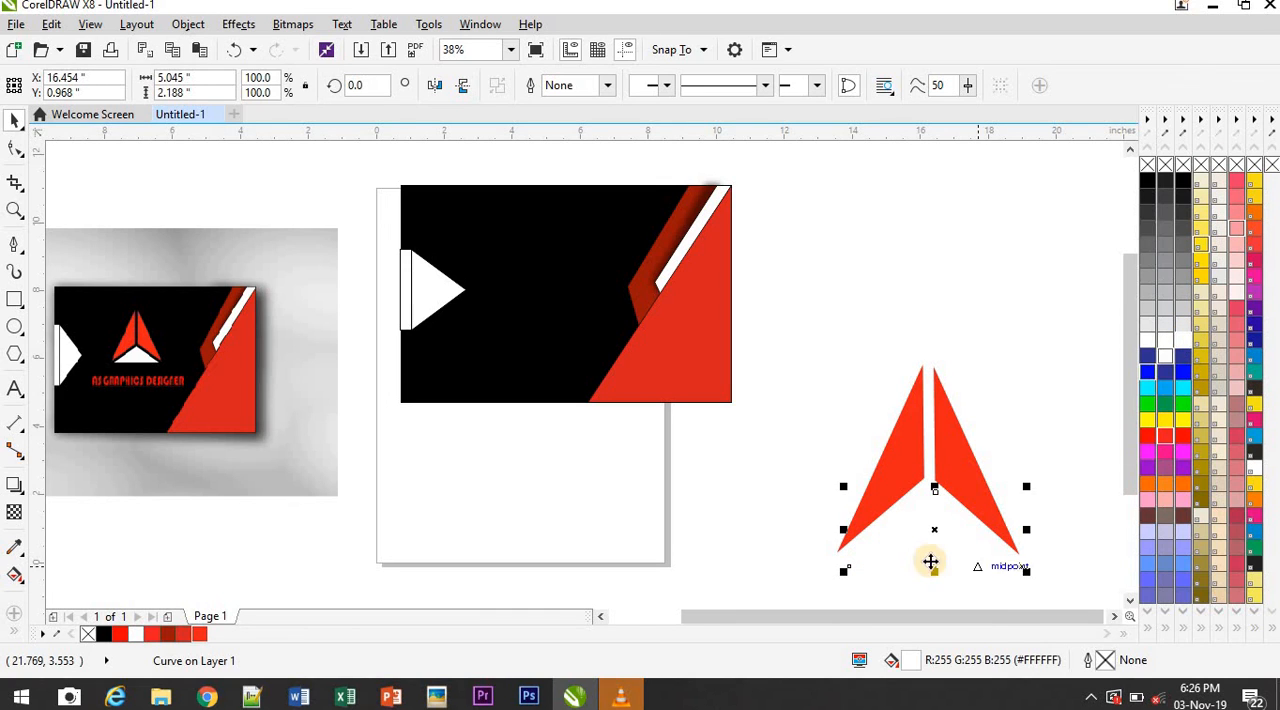
drag(915, 545, 917, 543)
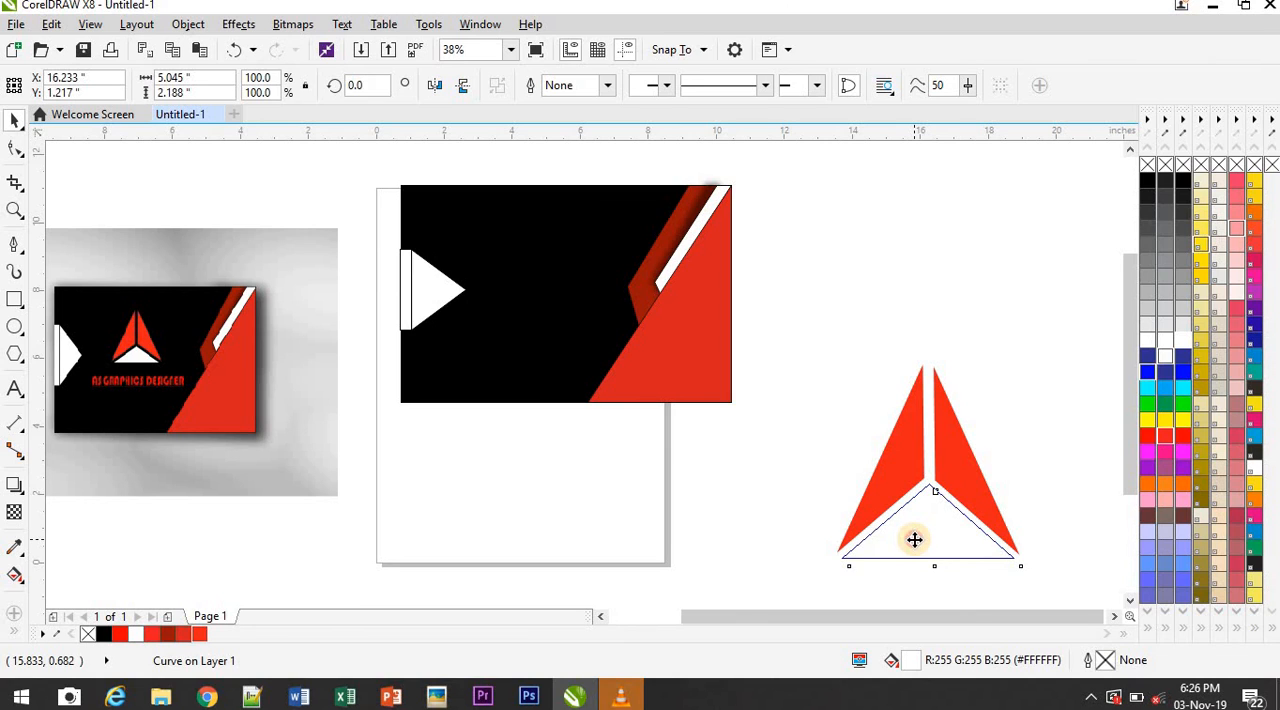
Place the three logo pieces as one group on the card's black area, scaled to about 59%, between the white arrow and red stripes
drag(806, 362, 1055, 578)
key(ctrl+g)
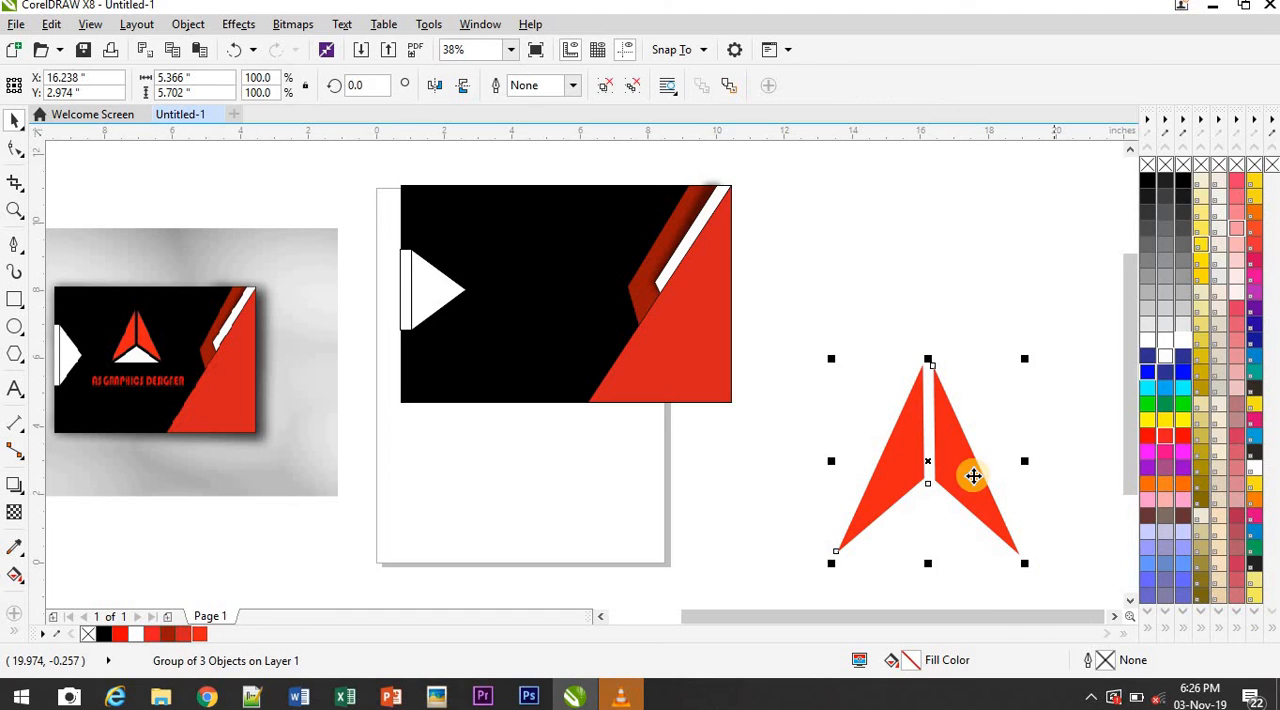
drag(929, 470, 563, 300)
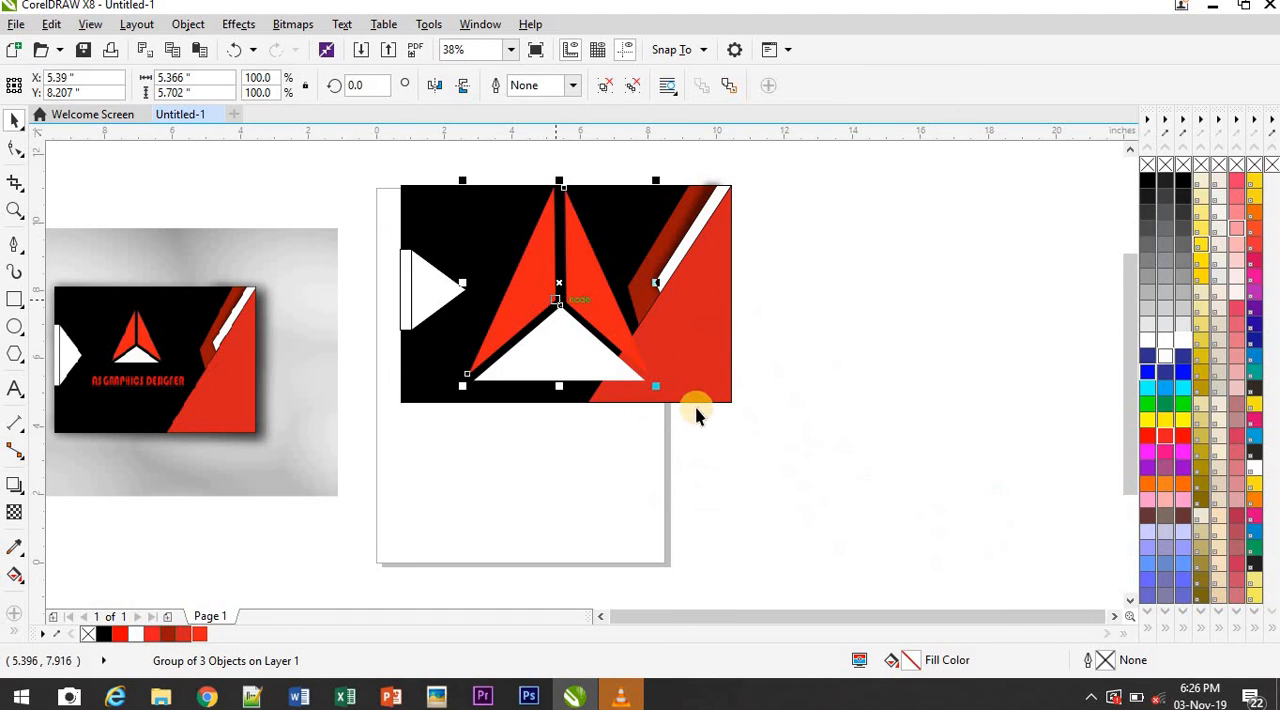
drag(663, 385, 537, 287)
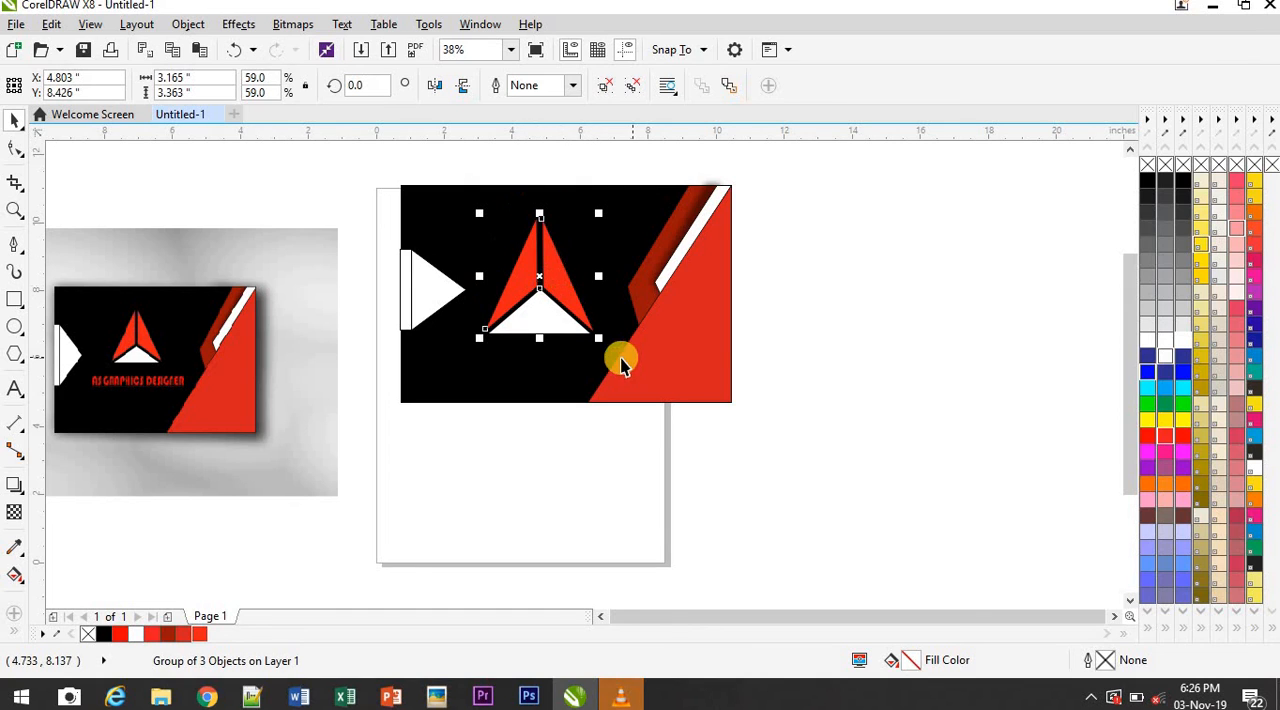
click(826, 396)
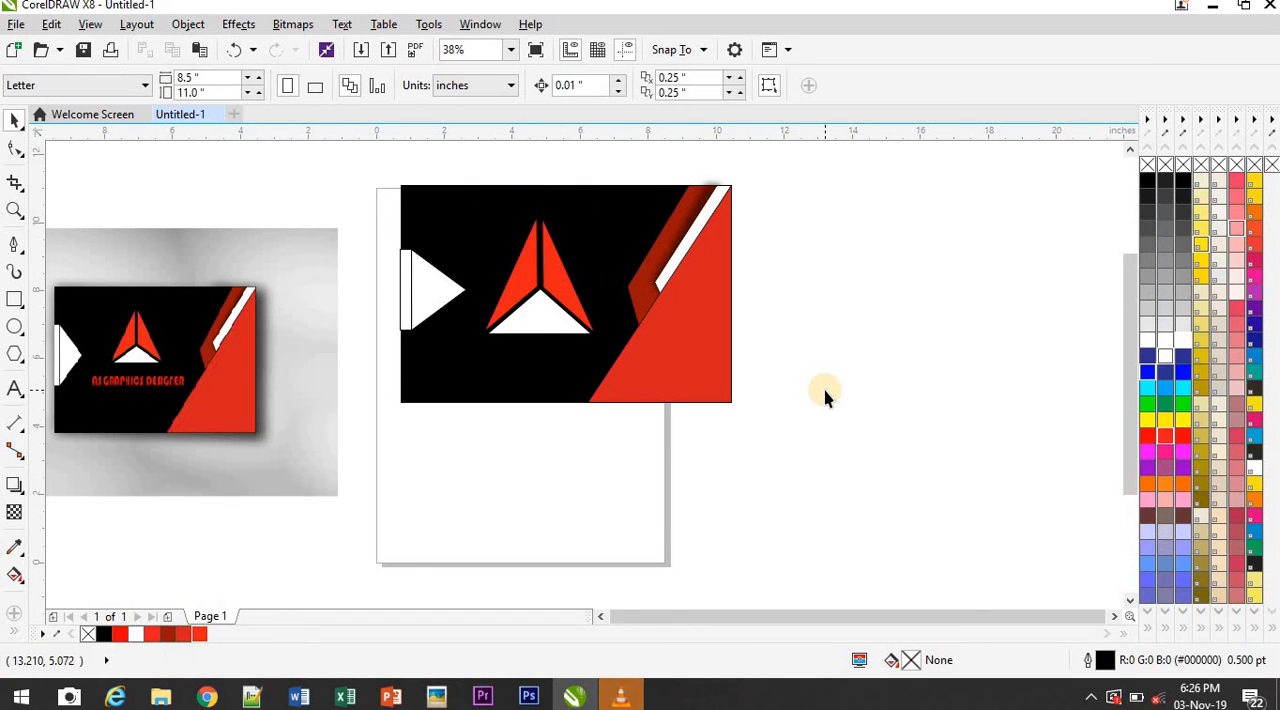